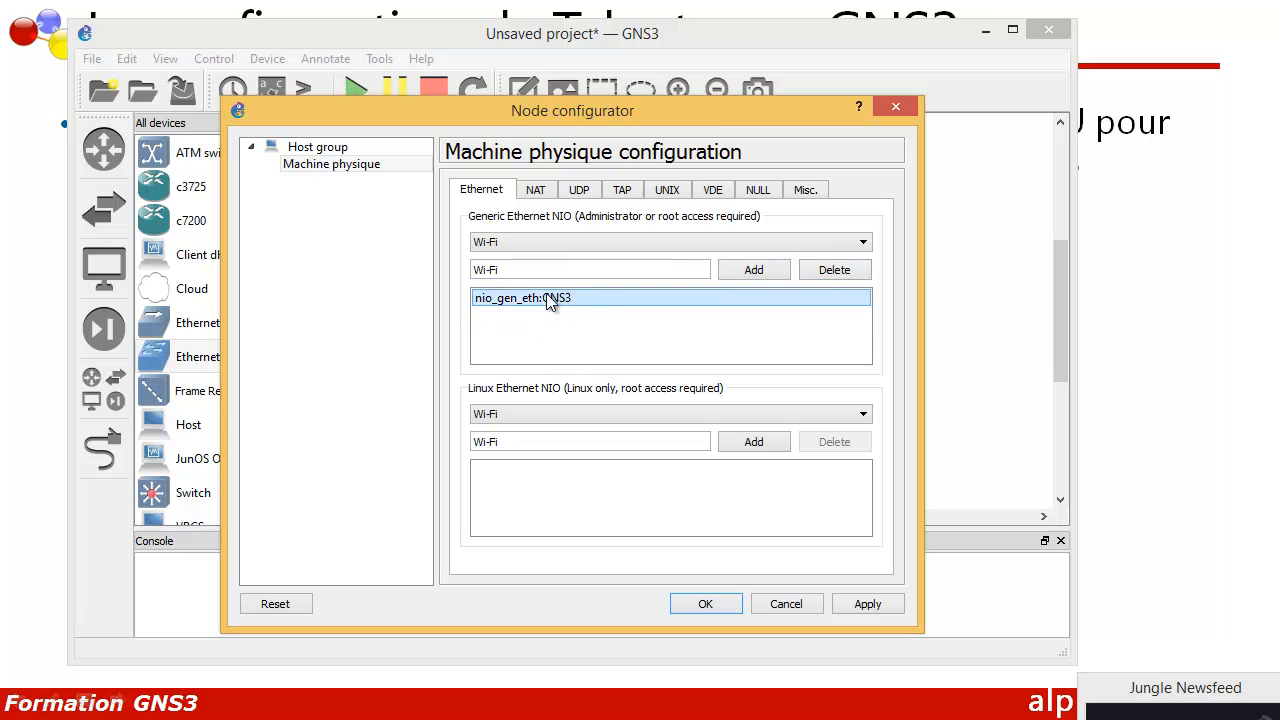
Step: Bind the host node's Generic Ethernet NIO to the GNS3 adapter, apply, and close the configurator
left_click(527, 250)
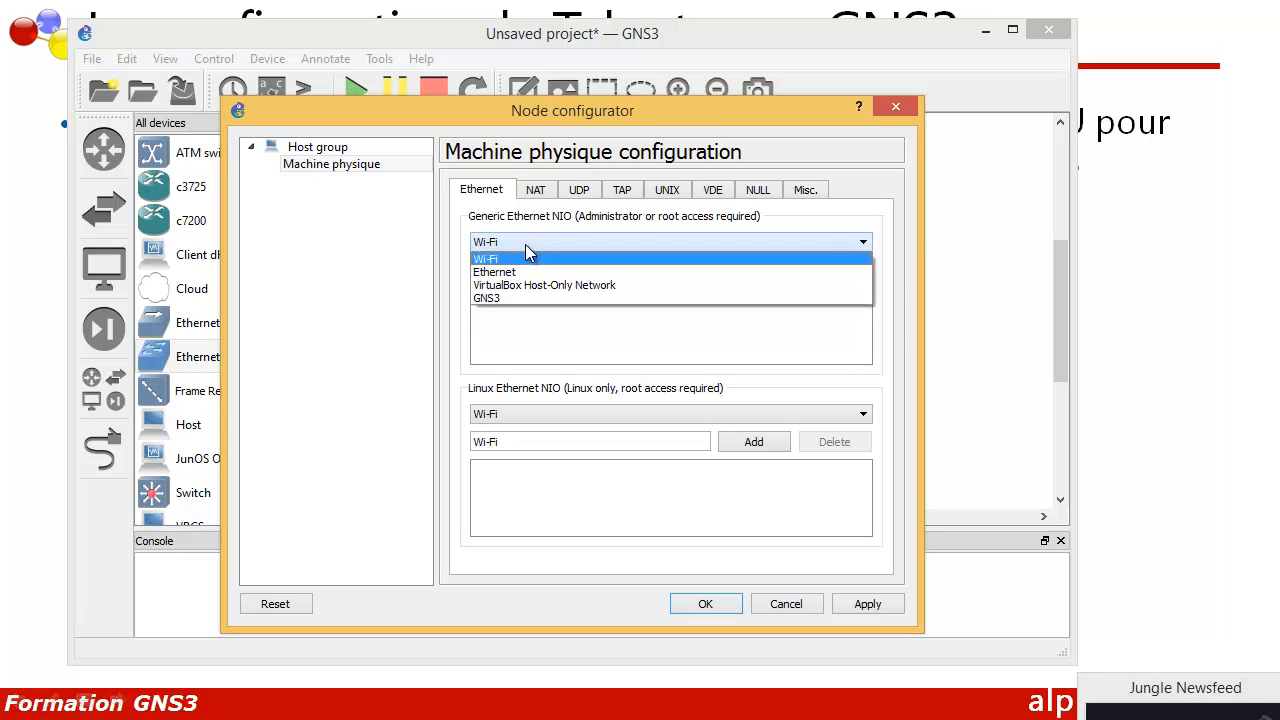
left_click(517, 297)
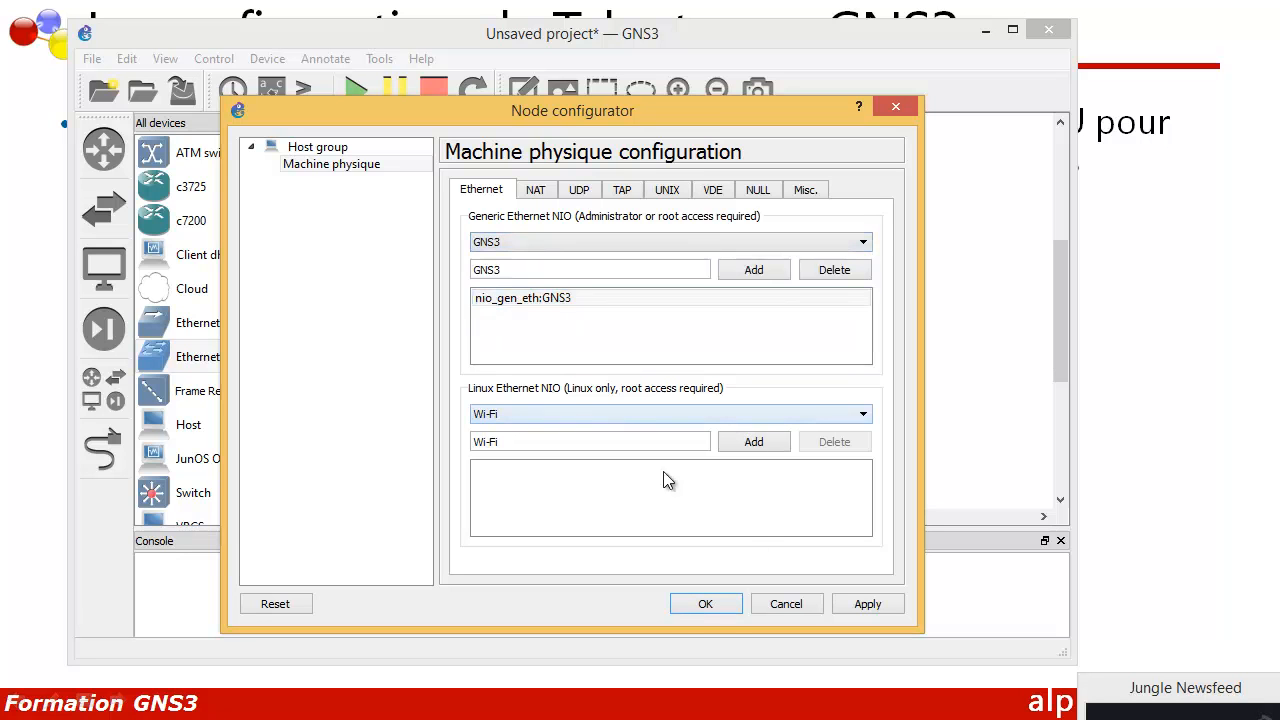
left_click(849, 604)
left_click(705, 604)
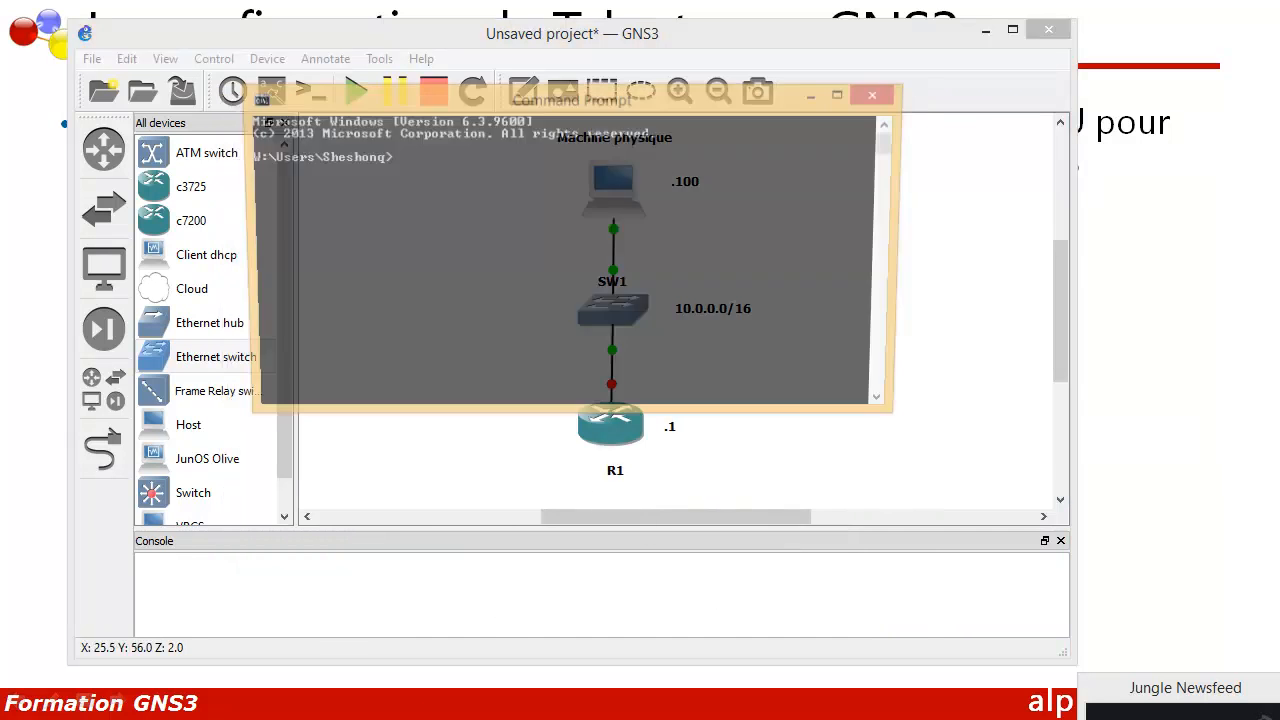
Step: Verify via ncpa.cpl that the GNS3 adapter uses 10.0.0.200, 255.255.0.0, gateway 10.0.0.1
type("ncpa.cpl")
key("Return")
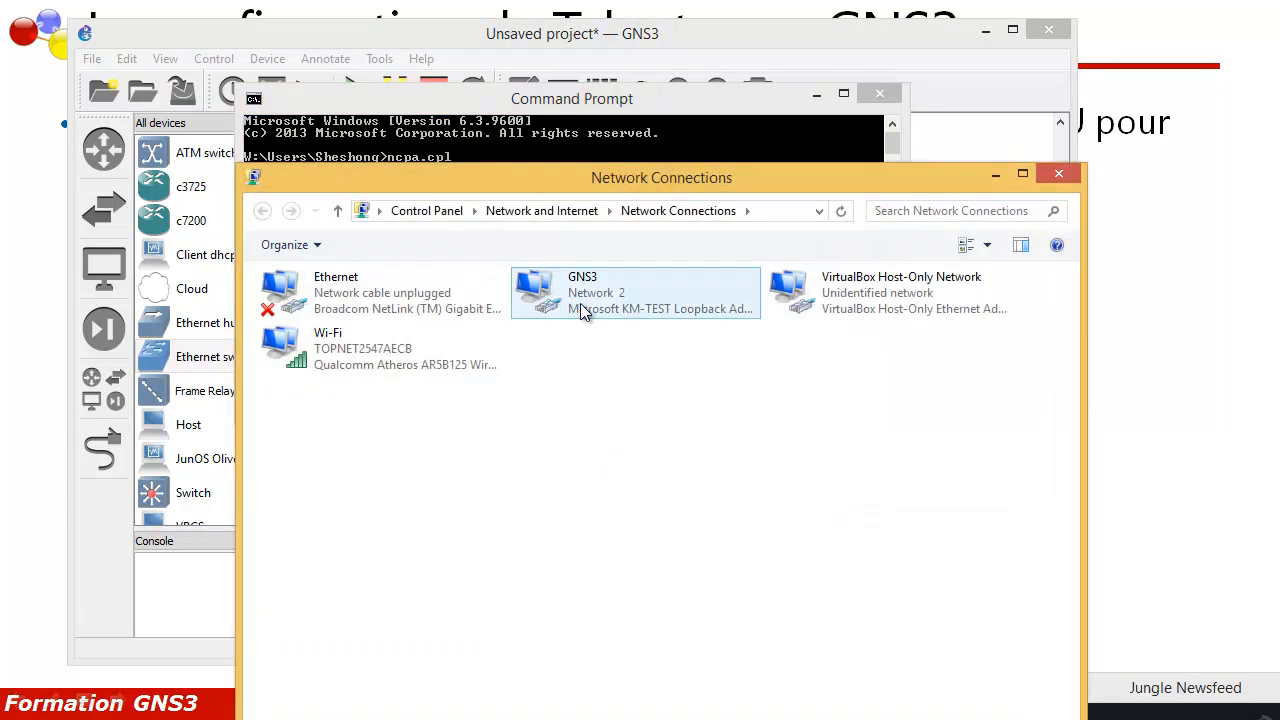
double_click(581, 303)
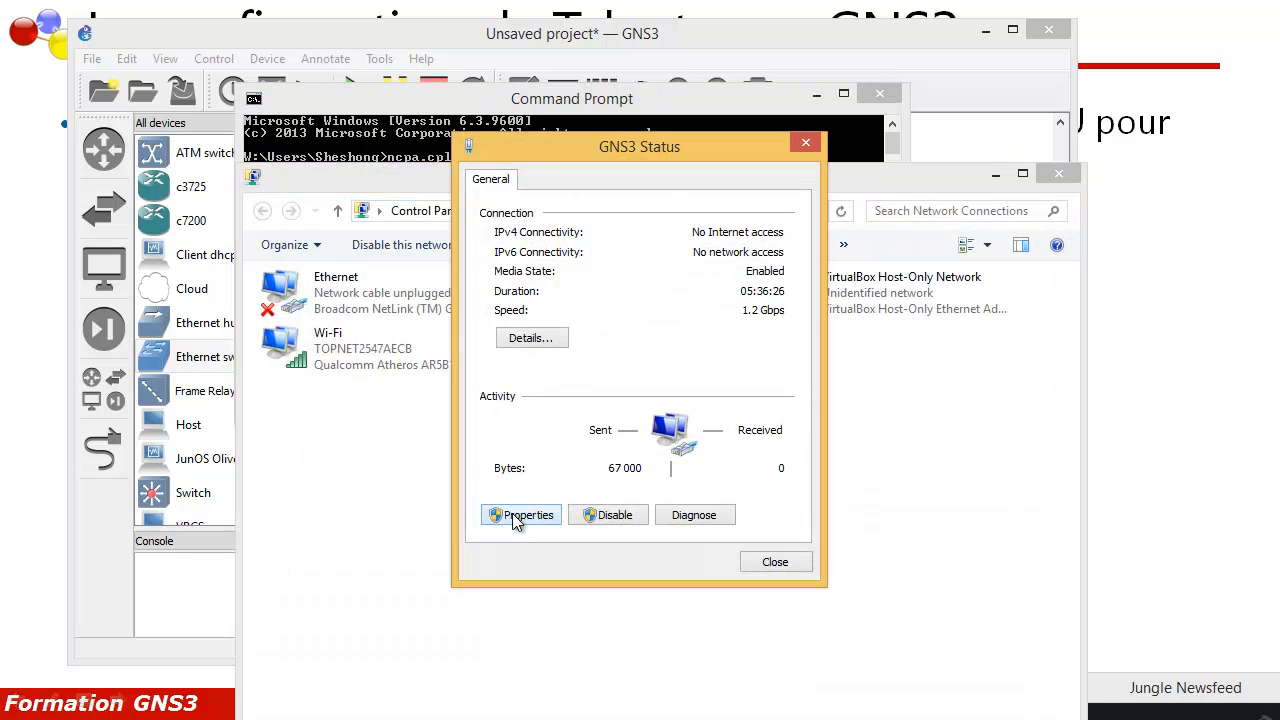
left_click(521, 515)
scroll(585, 425, "down", 1)
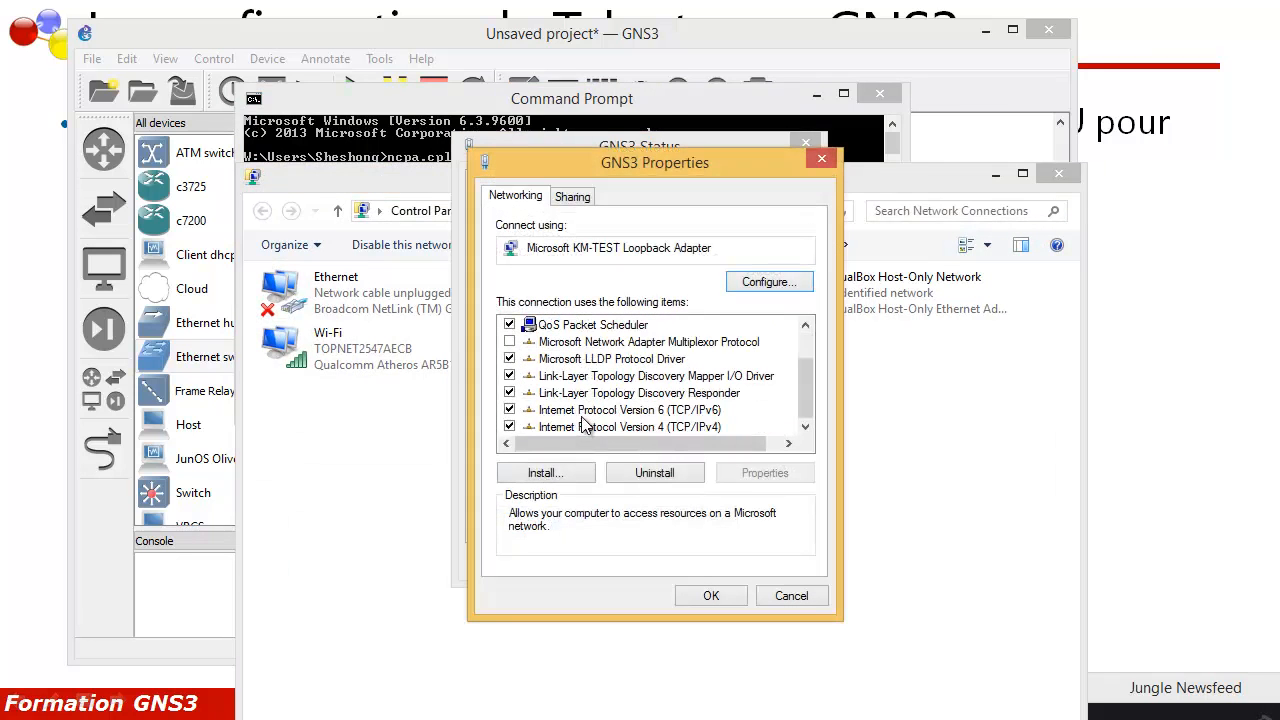
double_click(585, 426)
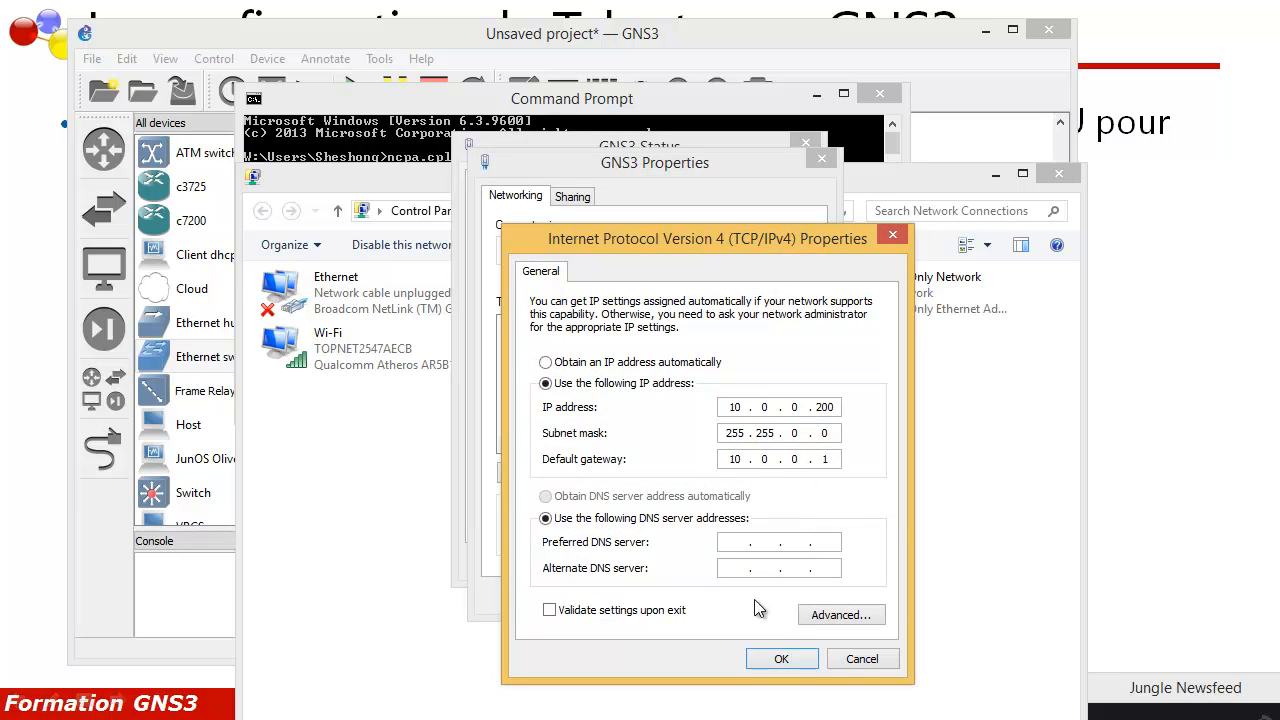
left_click(772, 658)
left_click(708, 596)
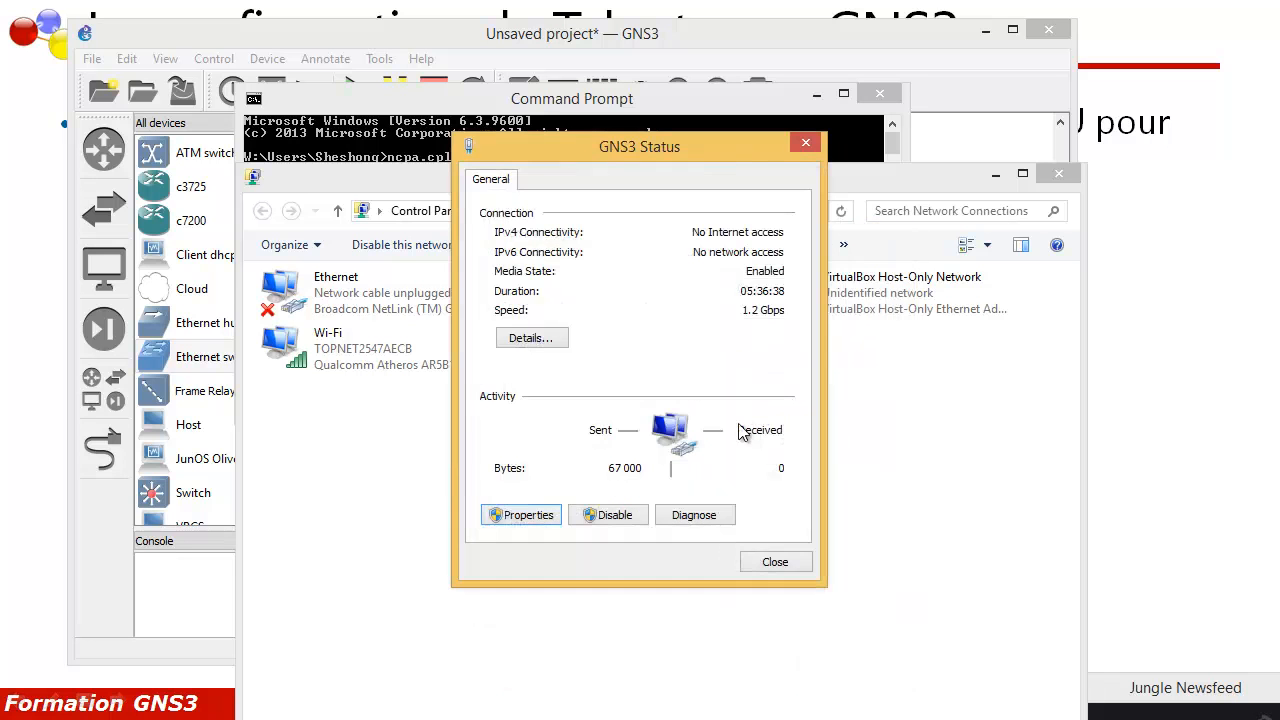
left_click(771, 559)
left_click(1055, 176)
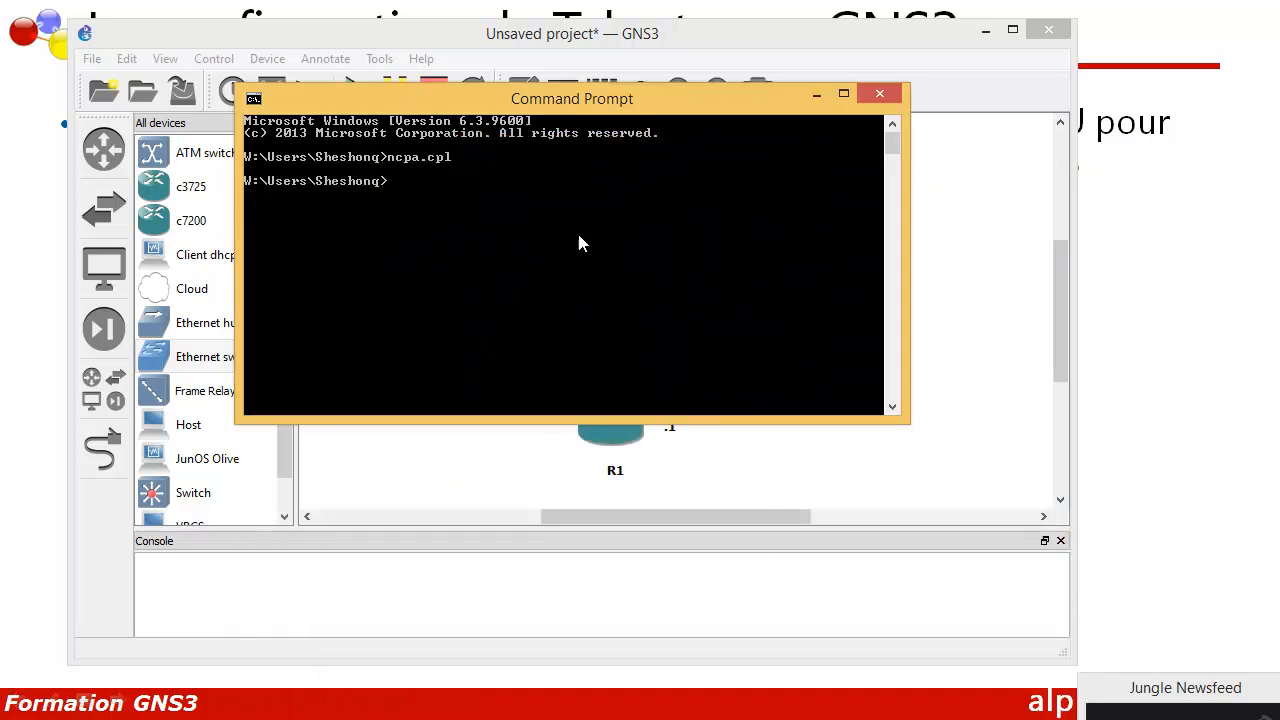
Step: Change the host's .100 address label on the topology to .200
left_click(876, 95)
right_click(690, 180)
left_click(750, 211)
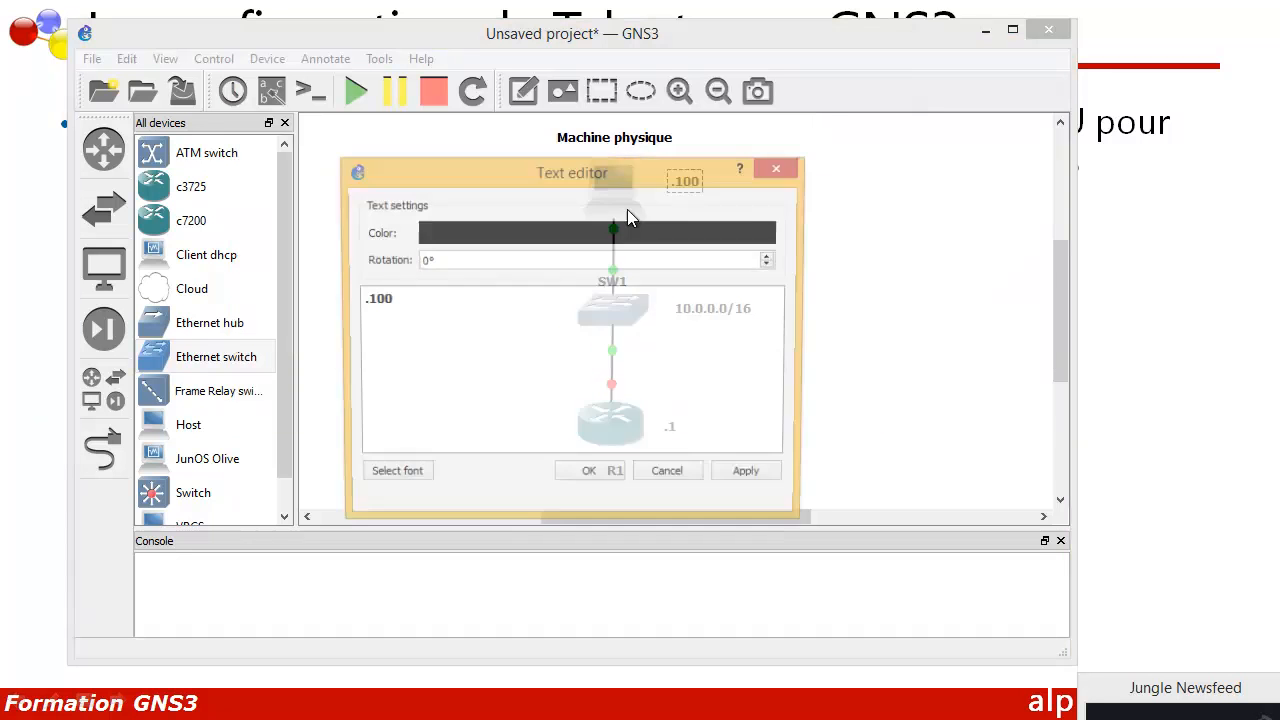
left_click(375, 300)
key("BackSpace")
type("2")
left_click(601, 478)
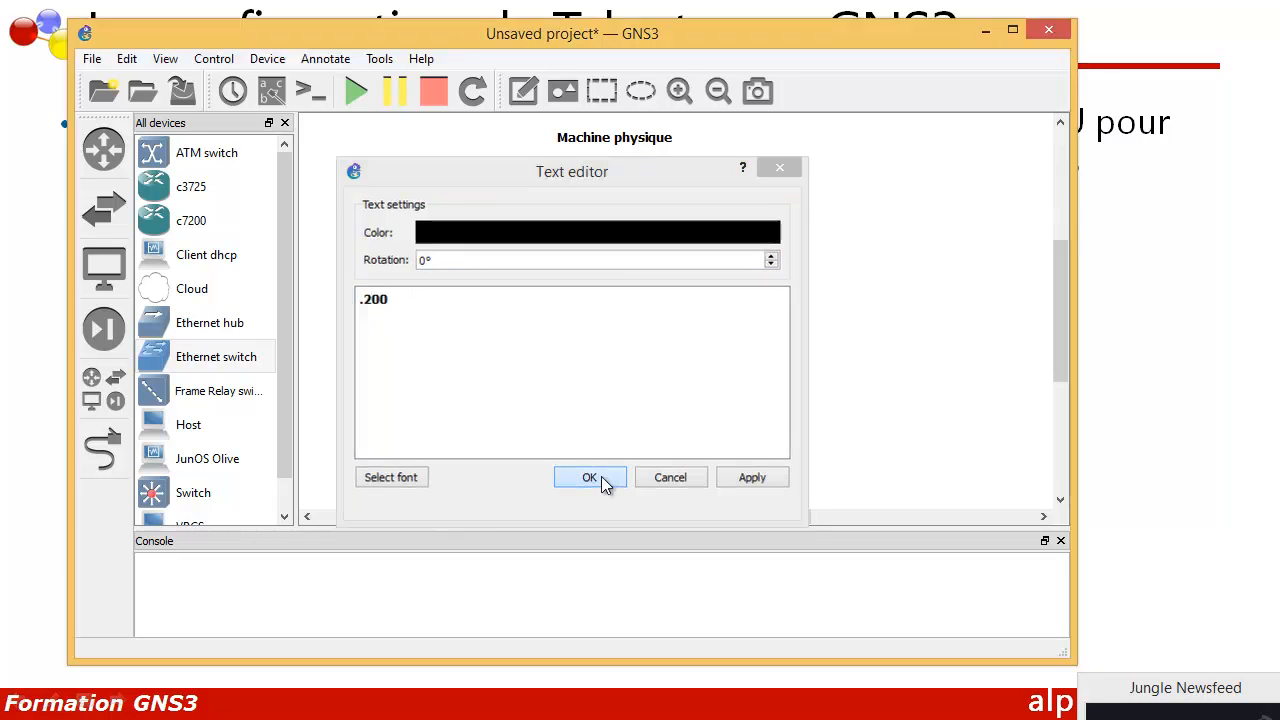
left_click(686, 182)
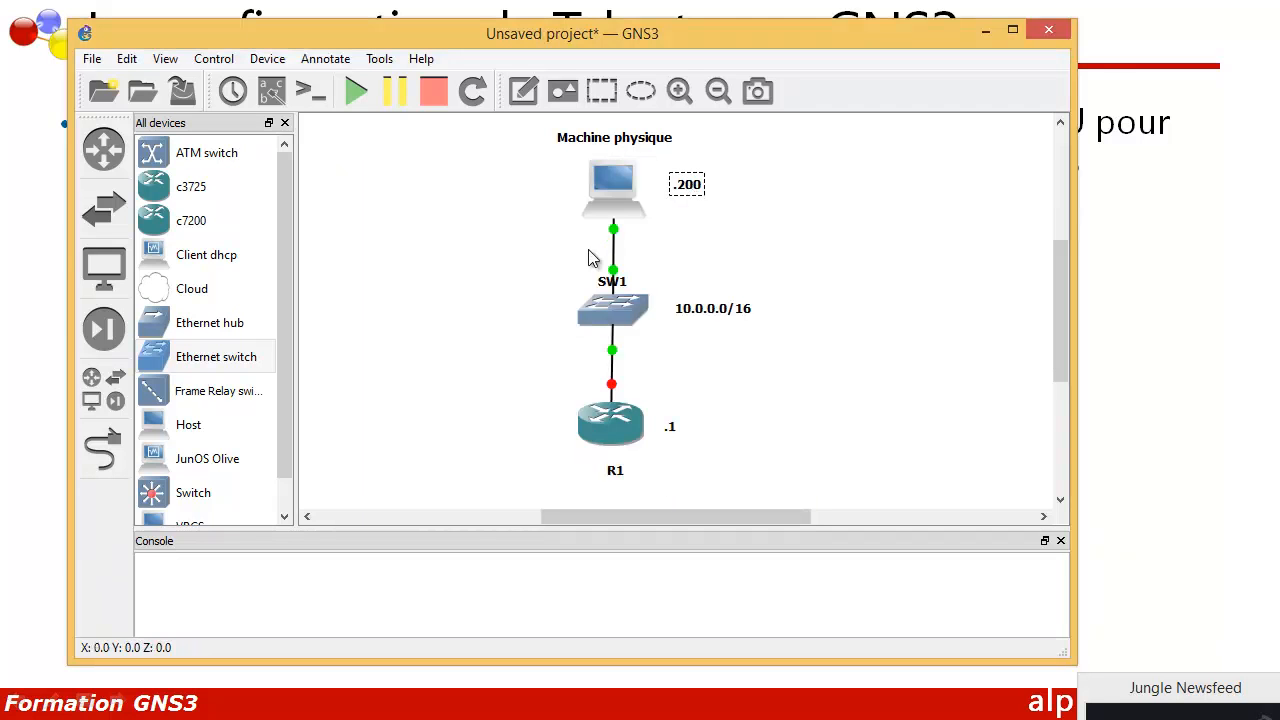
Step: Start router R1 and open its console
right_click(601, 411)
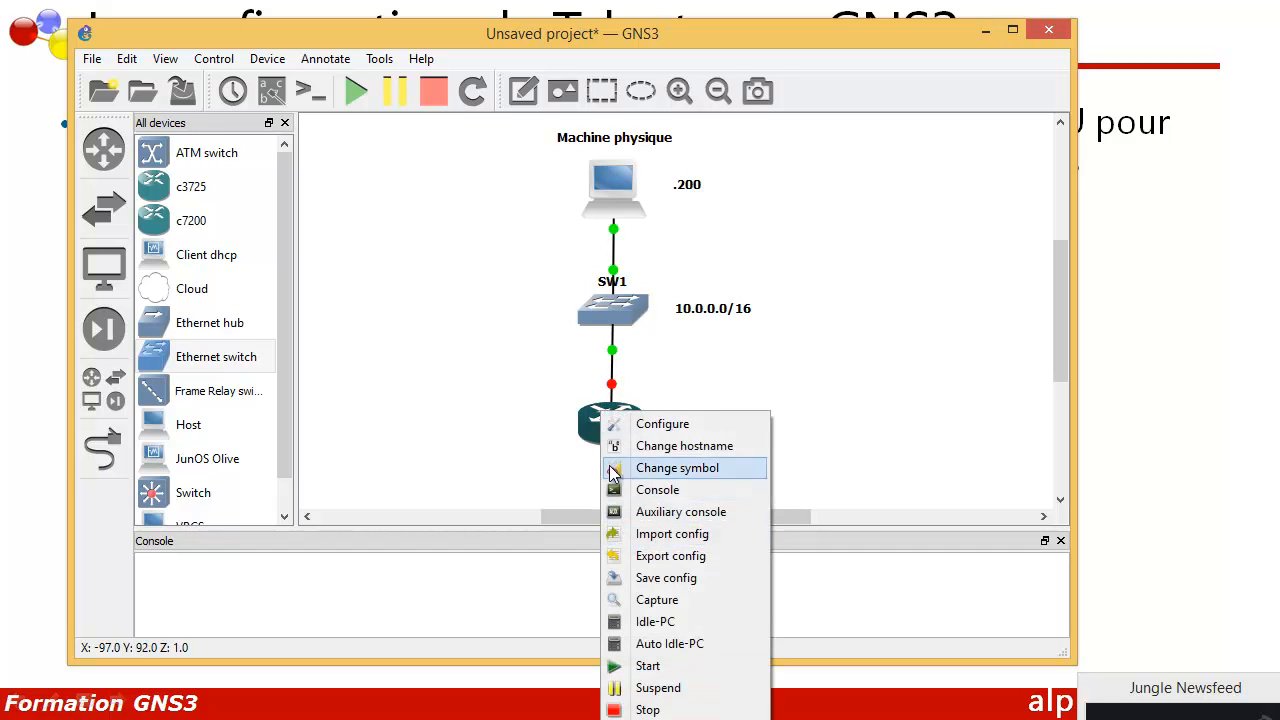
left_click(512, 408)
right_click(590, 423)
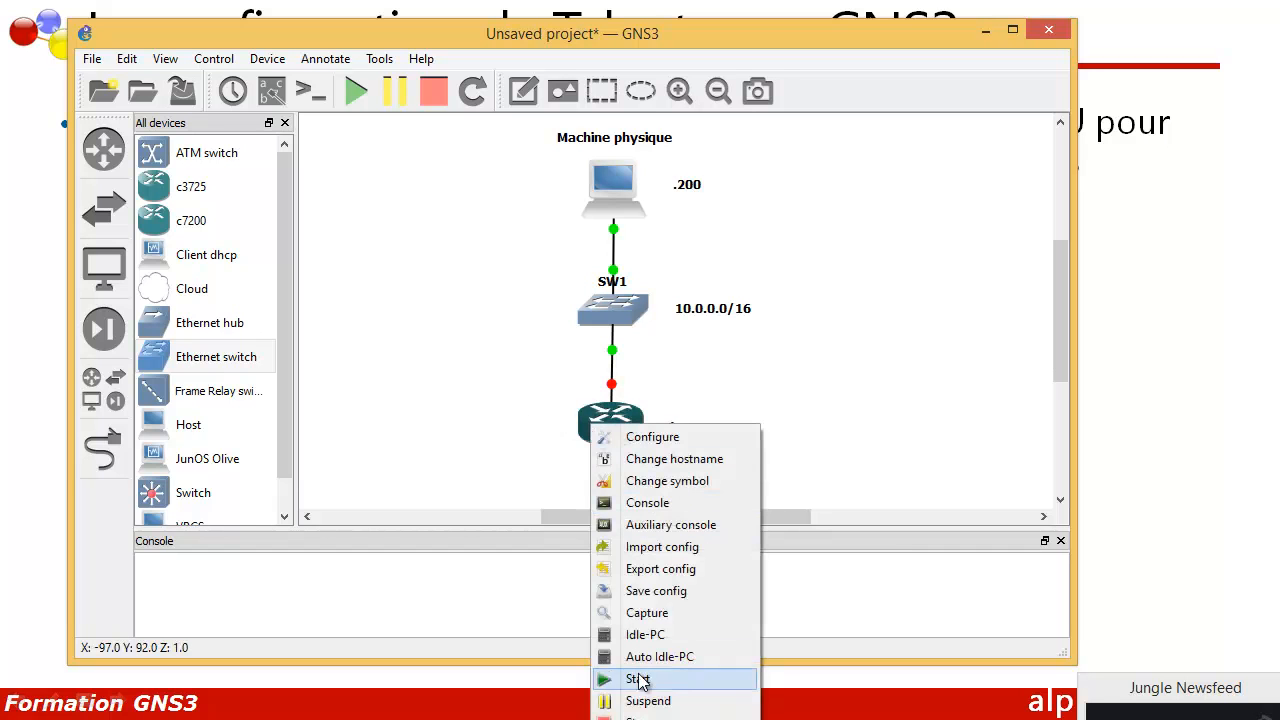
left_click(637, 680)
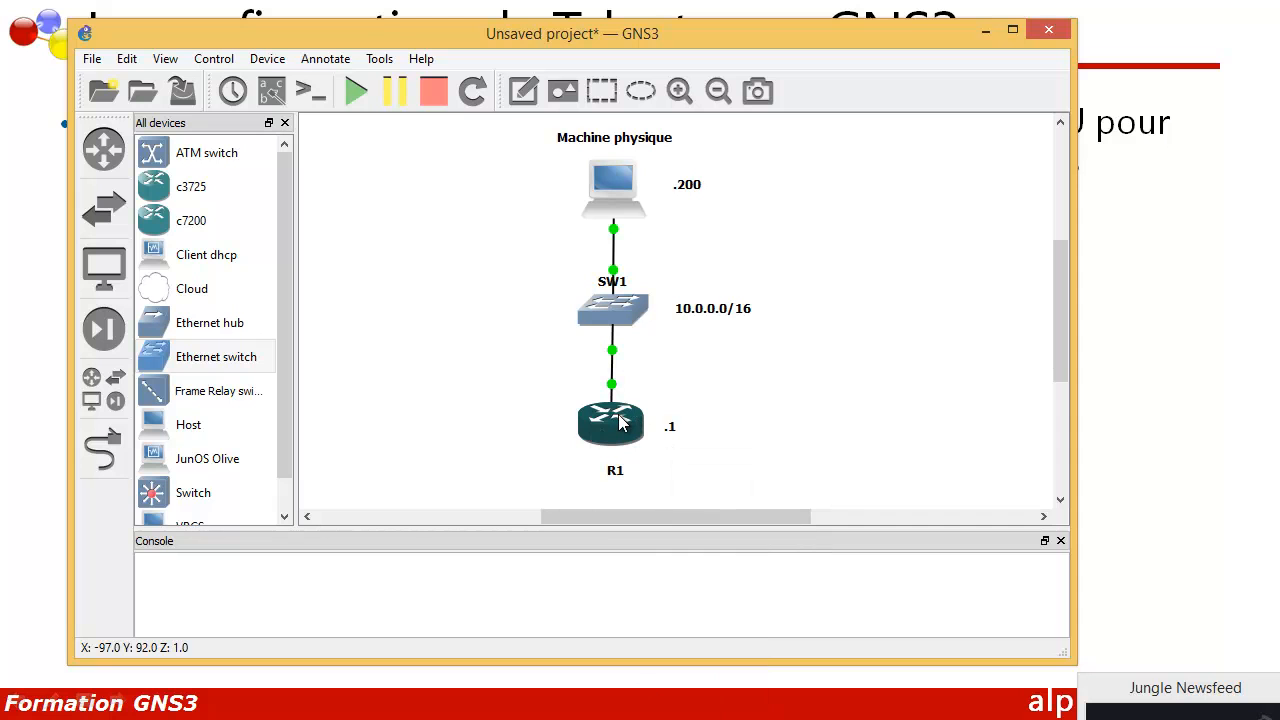
right_click(620, 423)
left_click(640, 494)
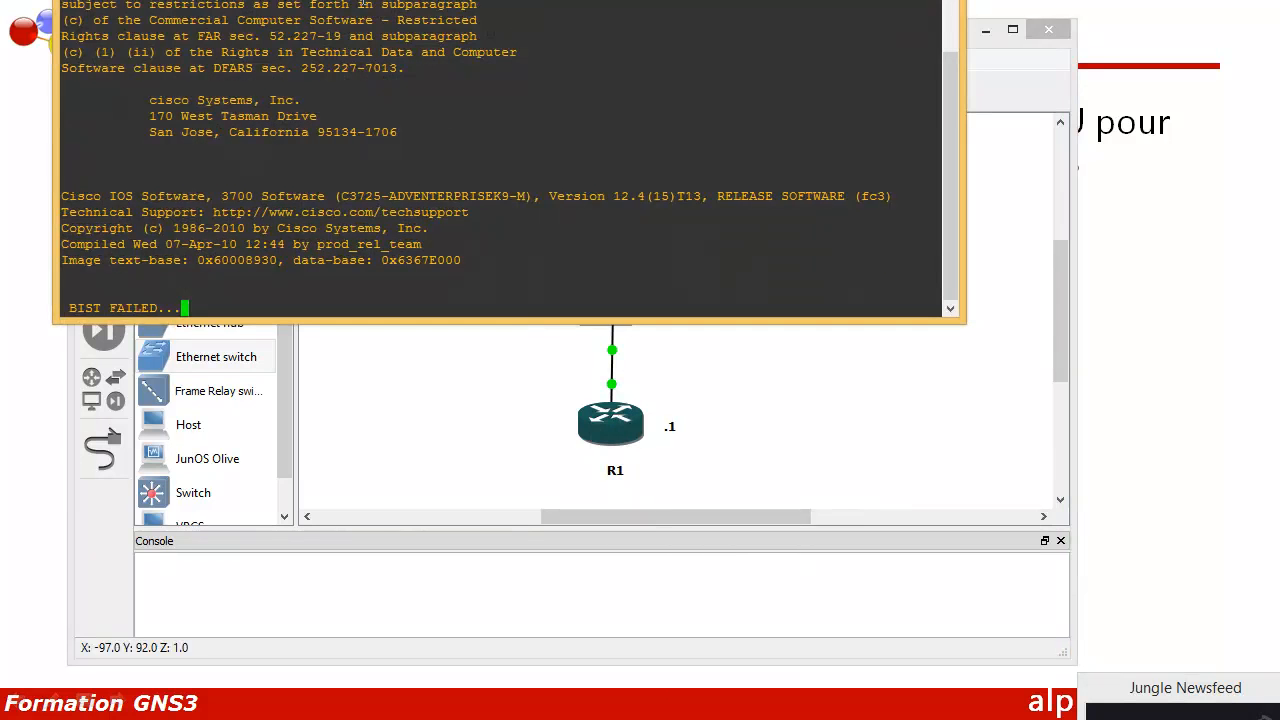
Step: Change the R1 PuTTY console font to size 12
left_click_drag(330, 0, 503, 121)
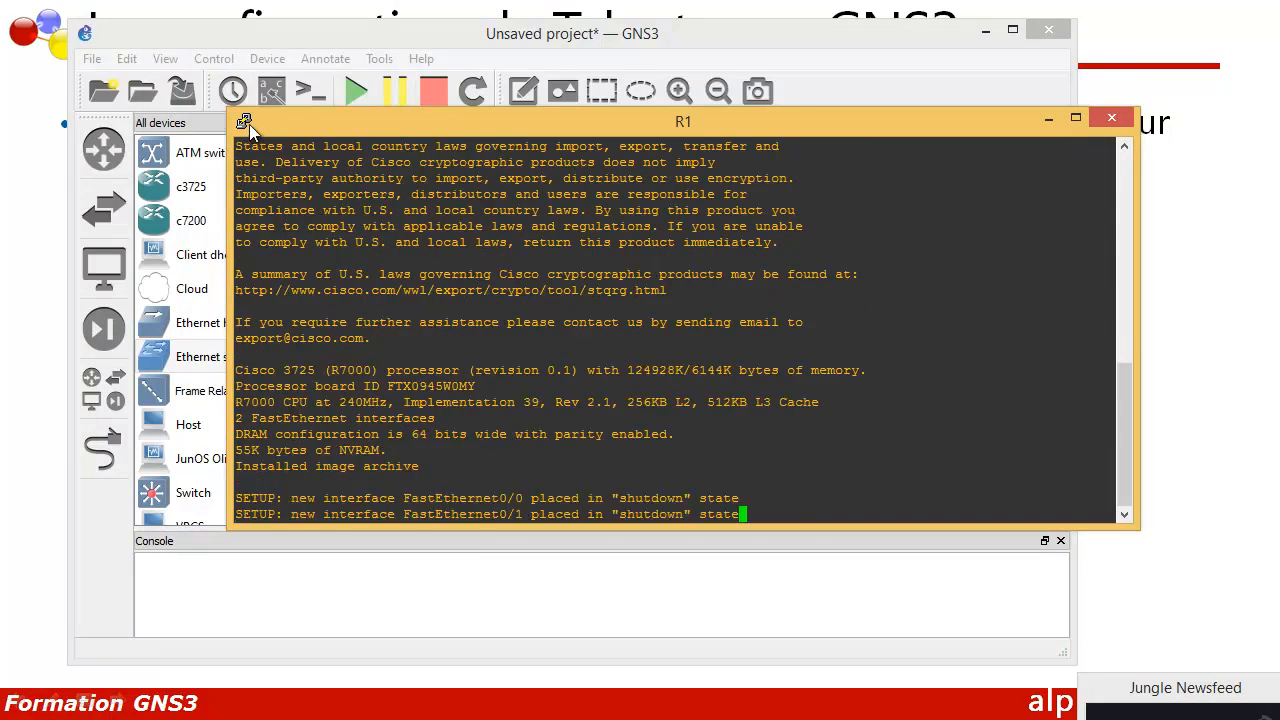
left_click(249, 124)
left_click(300, 417)
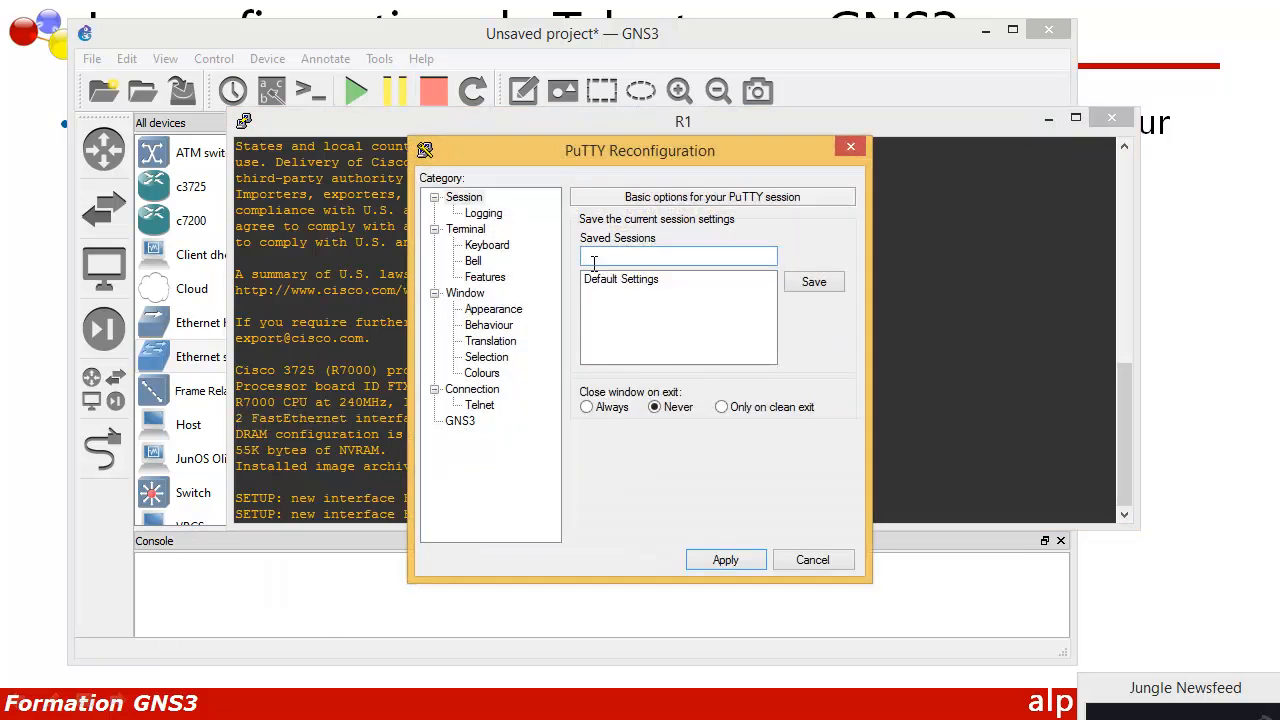
left_click(493, 309)
left_click(808, 341)
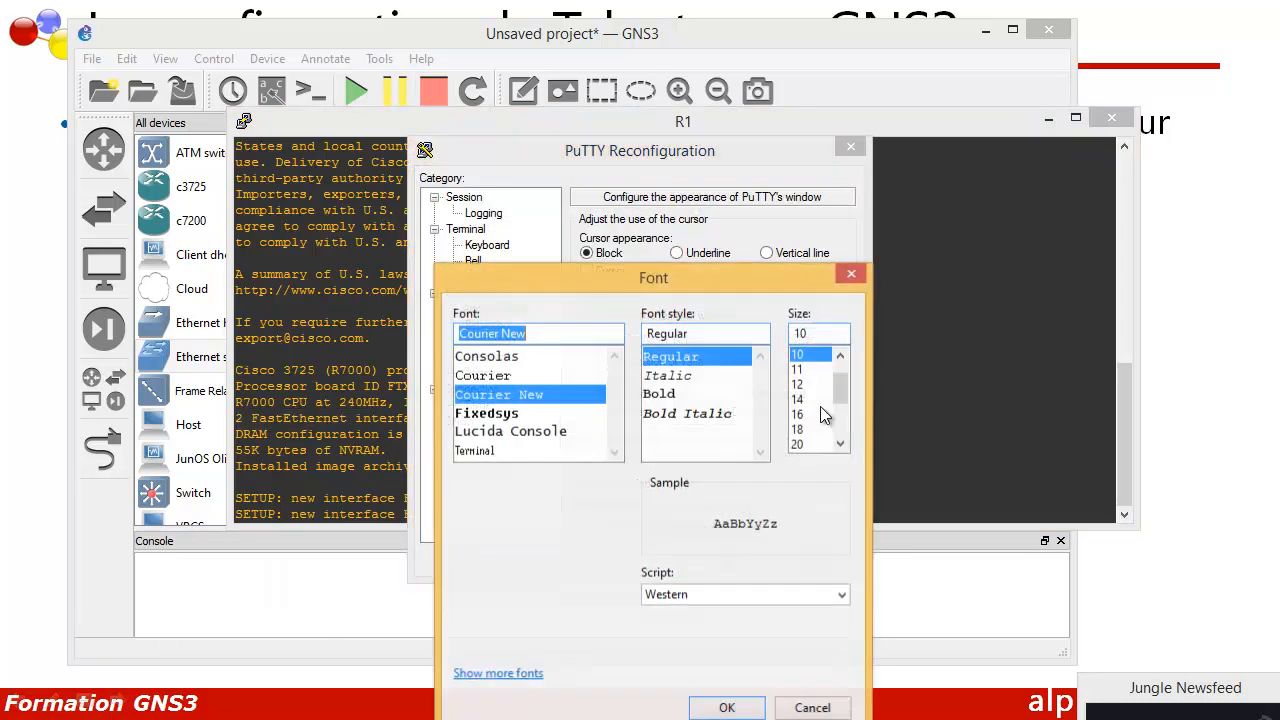
left_click(800, 386)
left_click(727, 707)
Step: Resize and reposition the console window and bring up a fresh R1# prompt
left_click_drag(326, 172, 611, 325)
left_click_drag(708, 334, 369, 266)
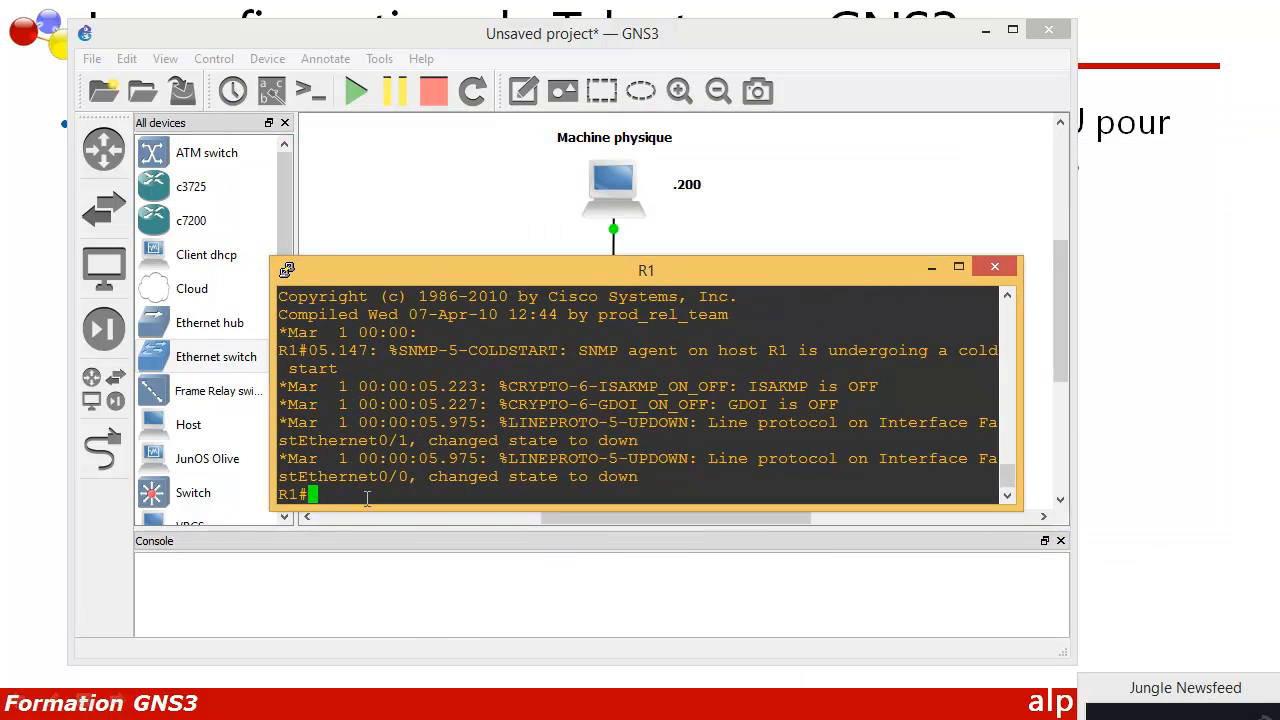
key("Return")
key("Return")
key("Return")
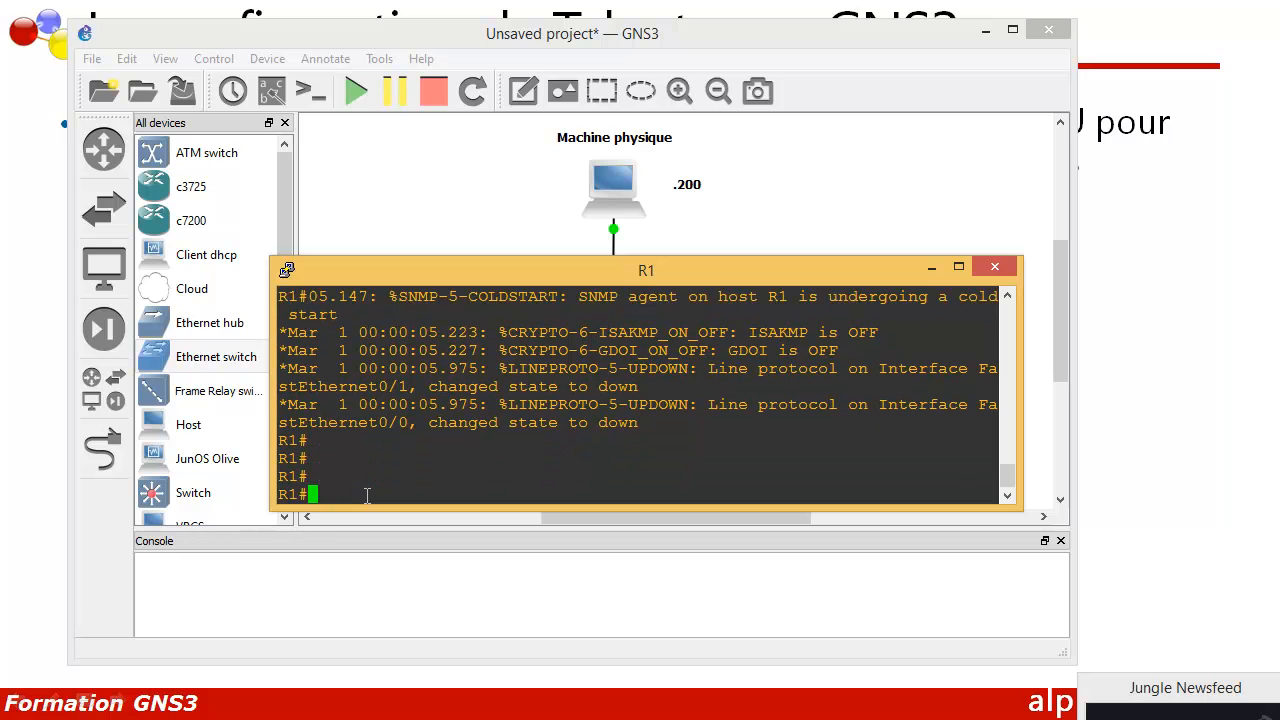
Step: Enter FastEthernet0/0 configuration on R1 and bring the interface up with no shutdown
type("conf t")
key("Return")
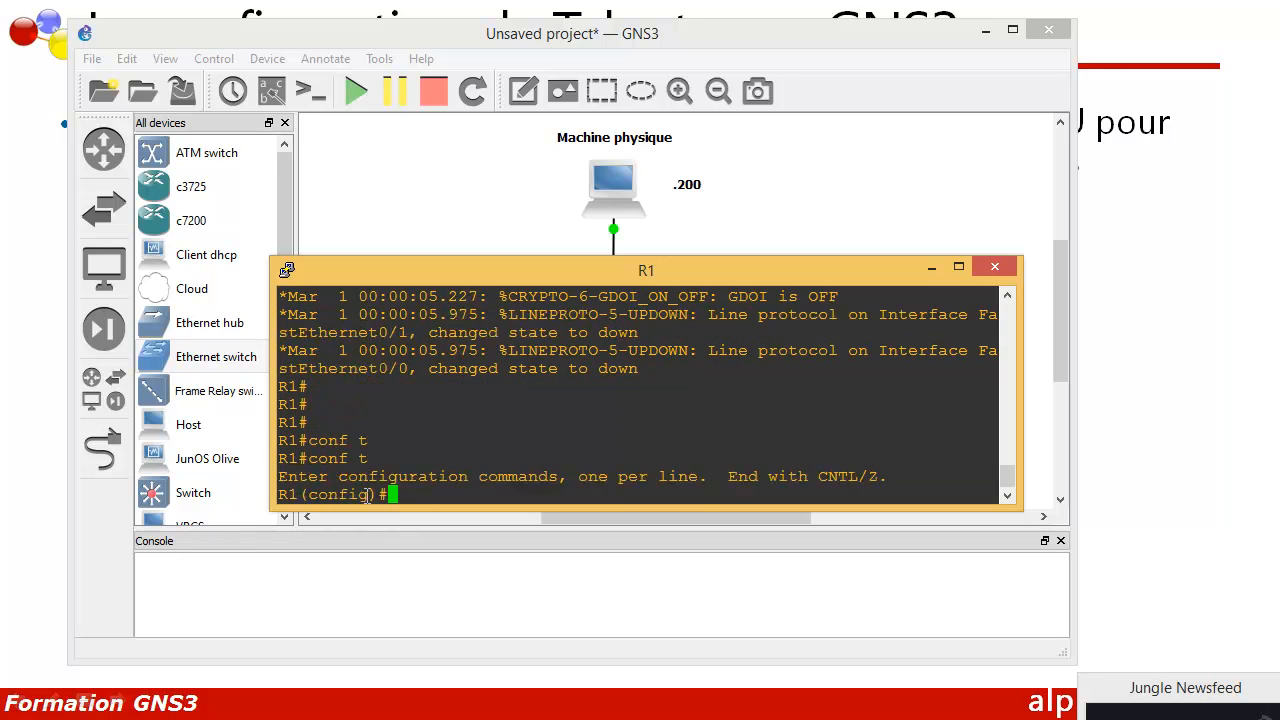
left_click_drag(489, 280, 489, 470)
type("int ")
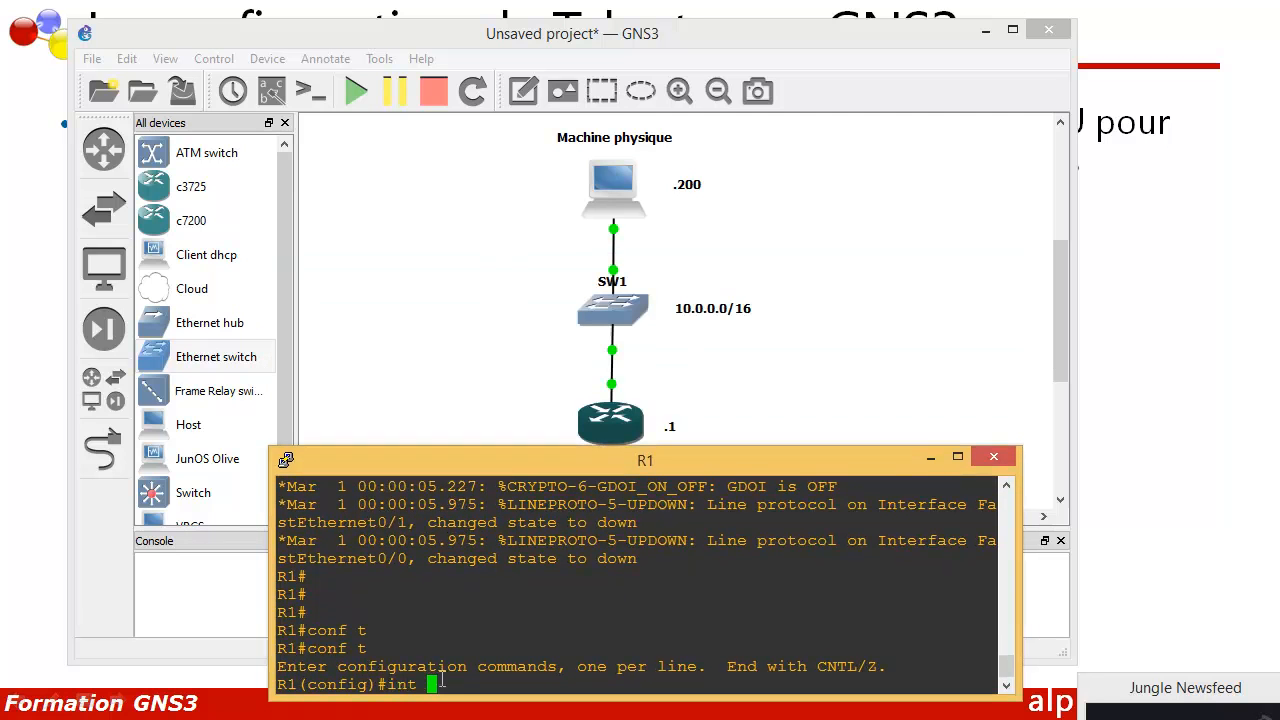
type("f0/0")
key("Return")
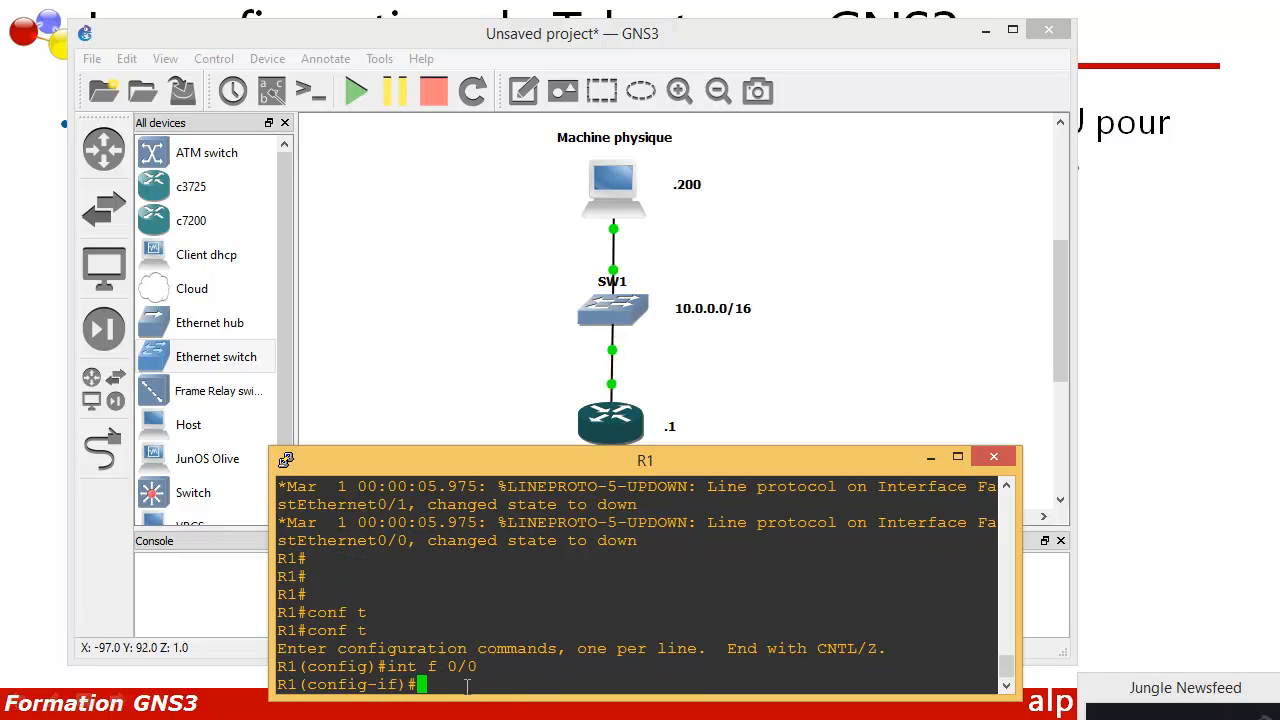
type("no shu")
key("Tab")
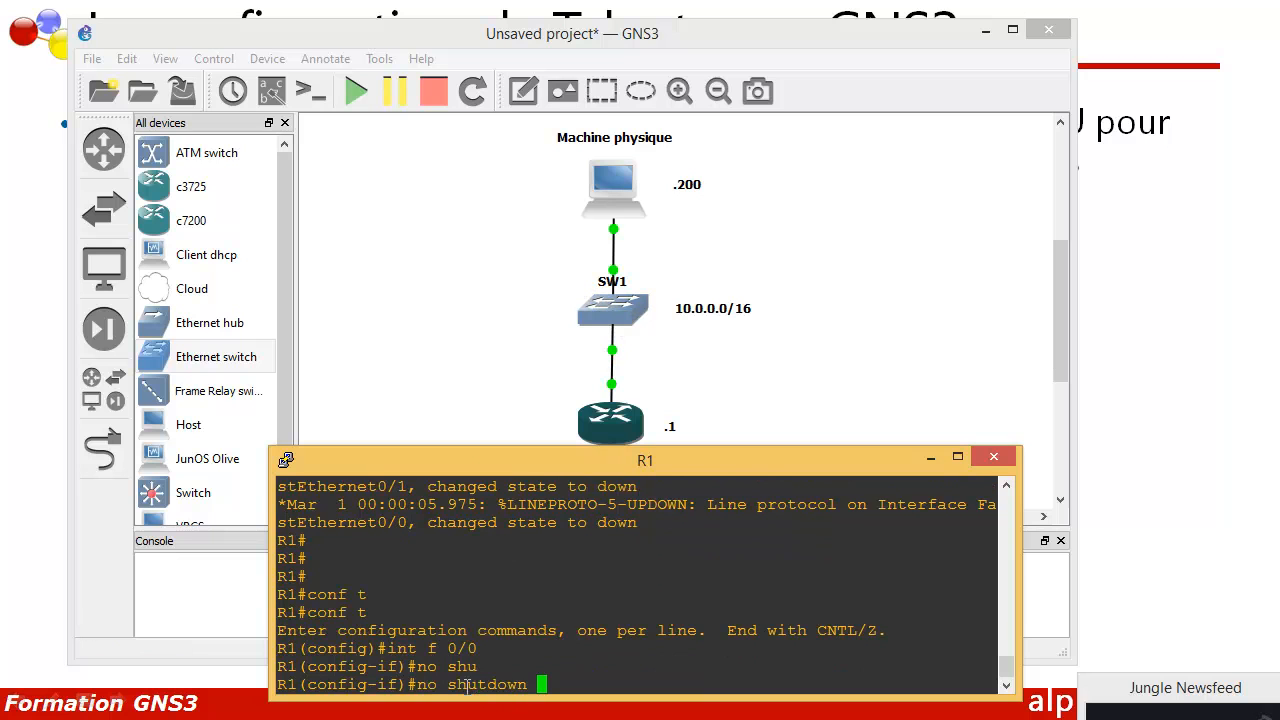
key("Return")
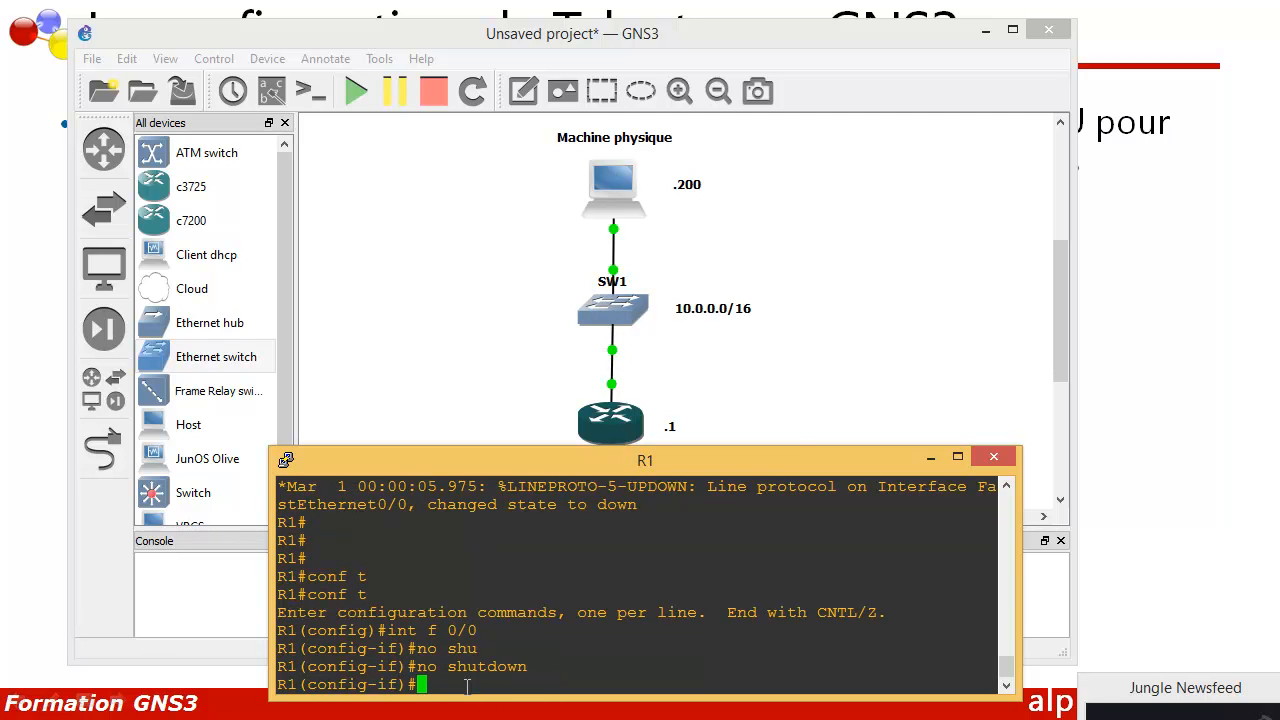
key("Return")
key("Return")
key("Return")
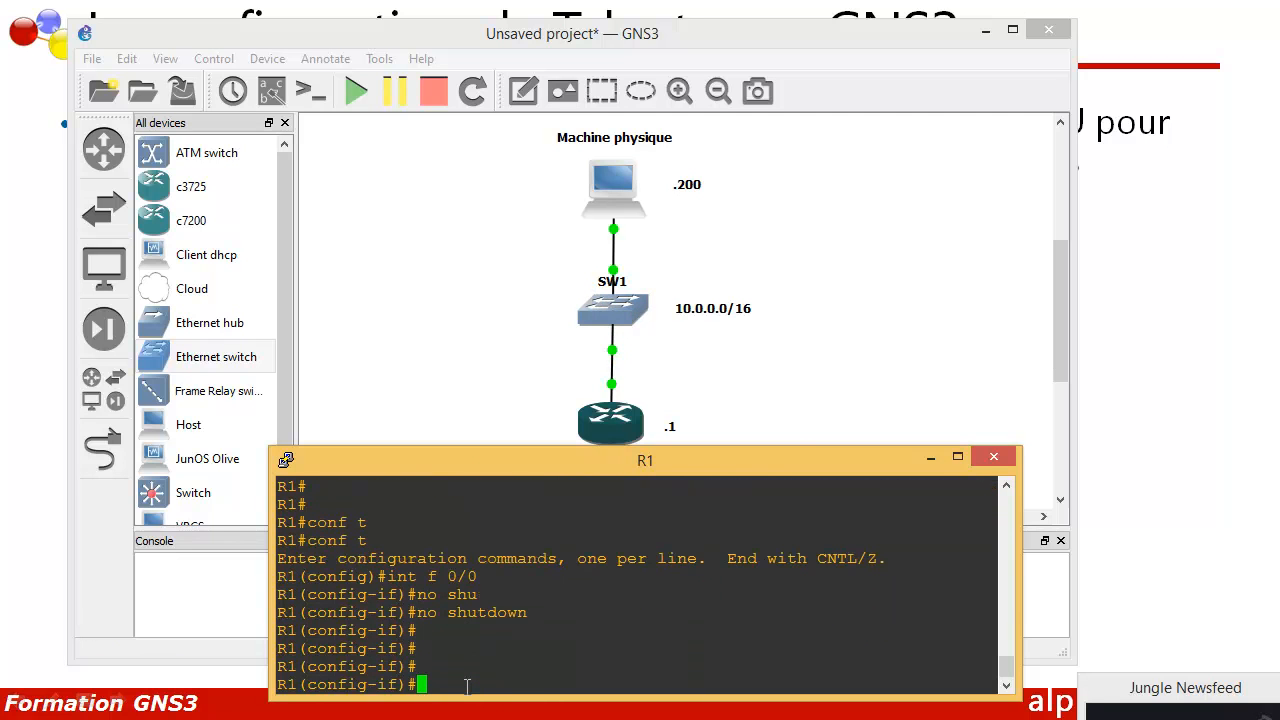
Step: Assign 10.0.0.1 255.255.0.0 to FastEthernet0/0 and return to global configuration
type("ip a")
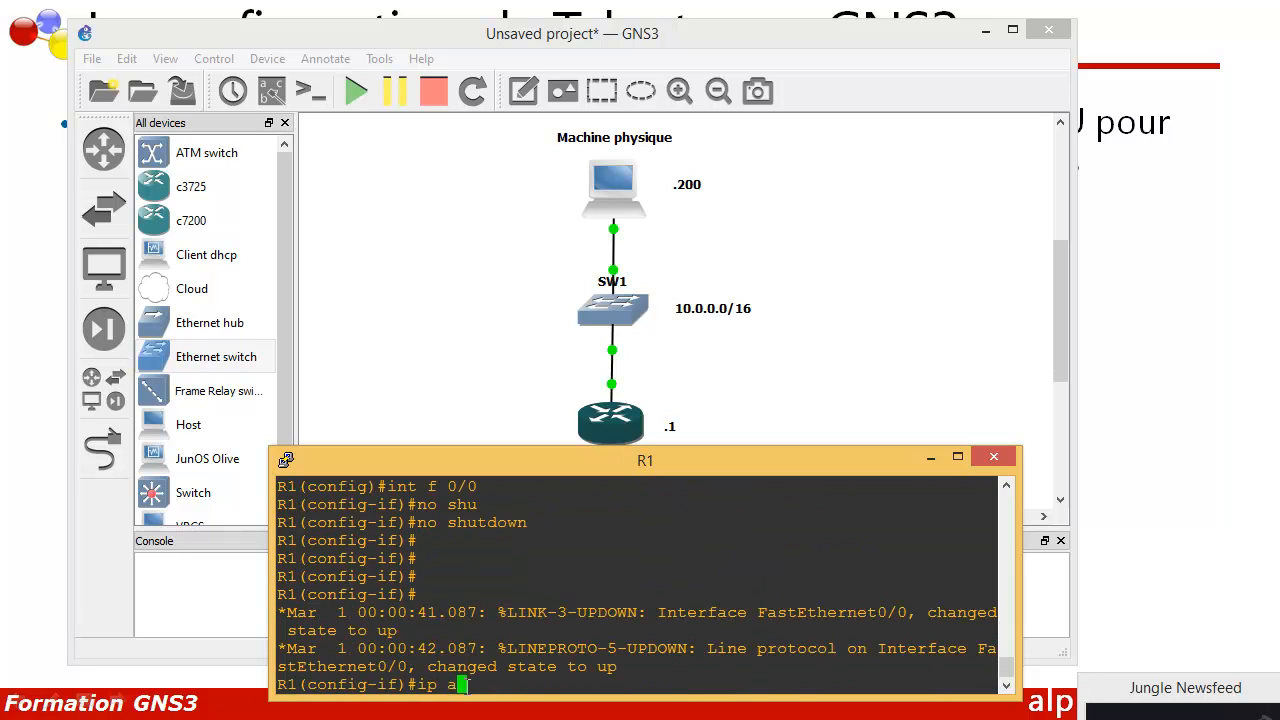
type("dd")
key("Tab")
type("10")
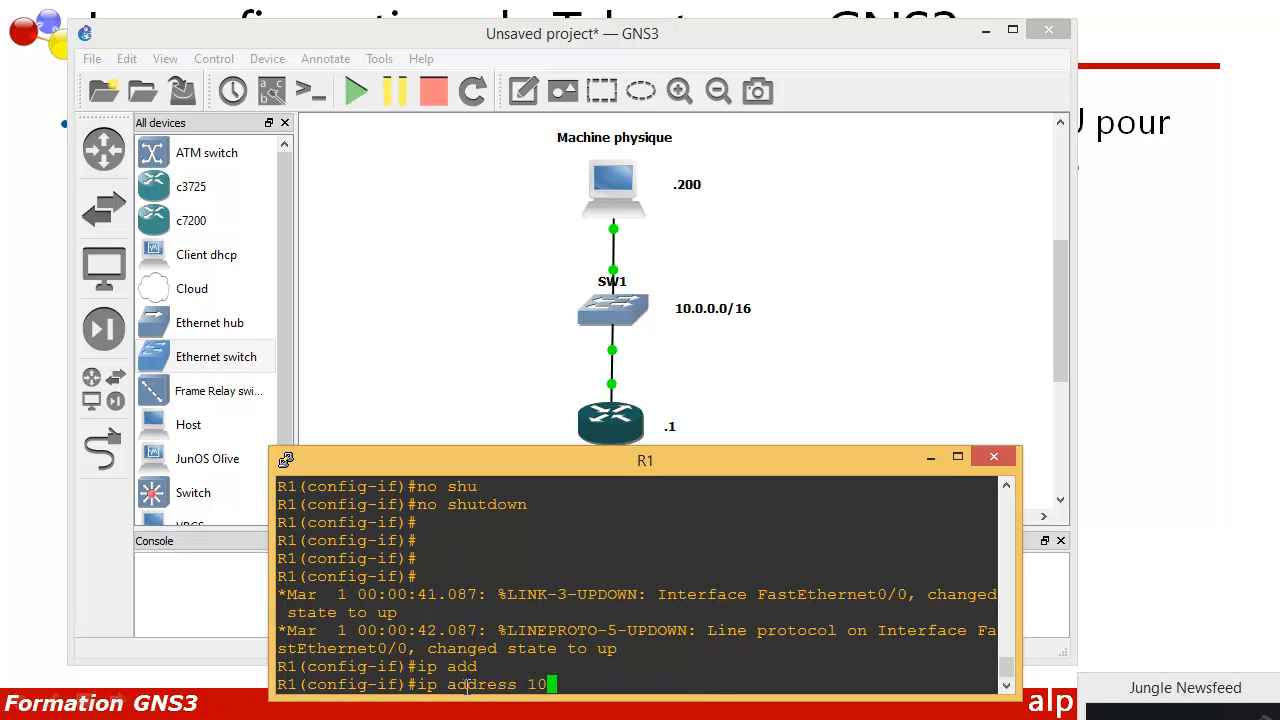
type(".0.0.1 255.255")
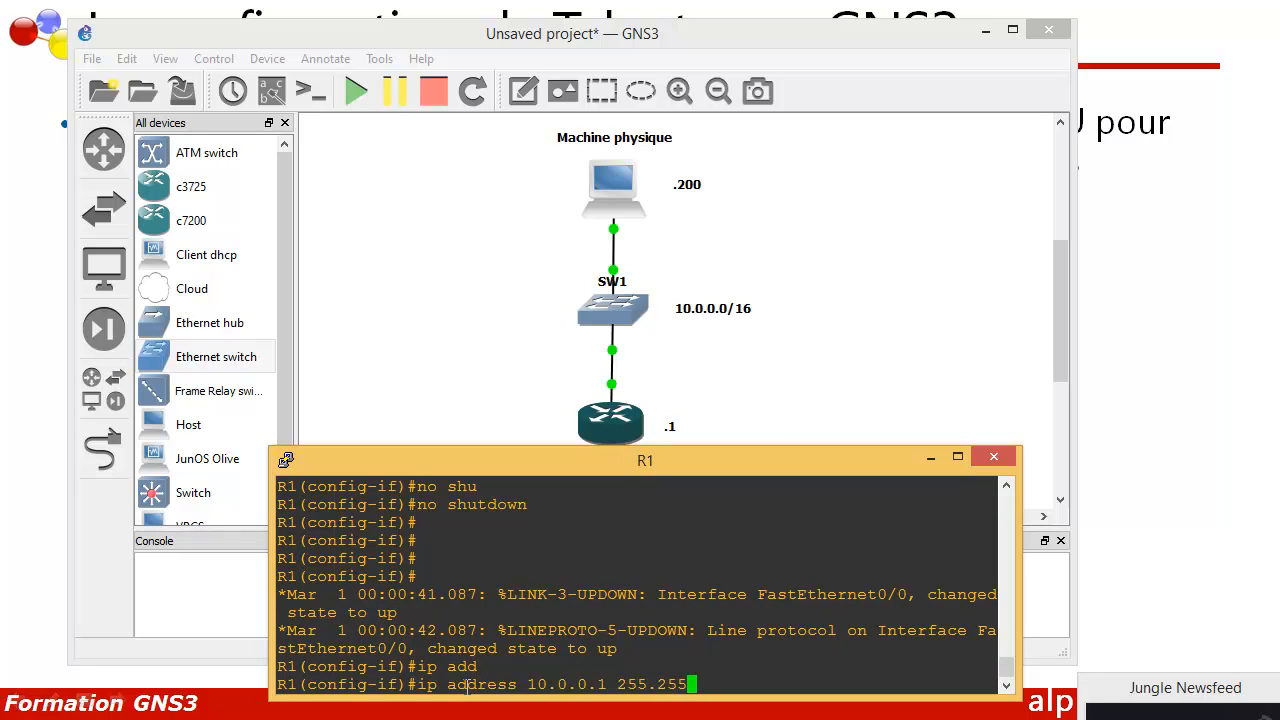
type(".0.0")
key("Return")
type("exit")
key("Return")
key("Return")
key("Return")
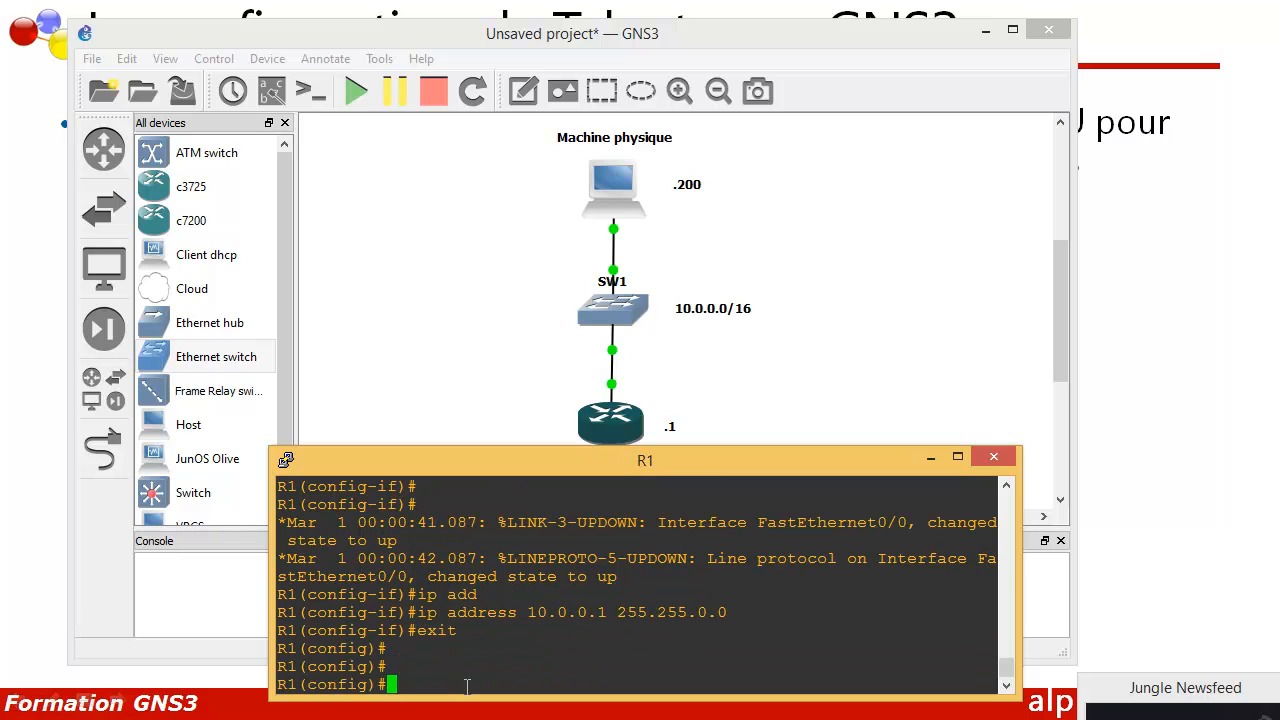
type("line")
Step: Enter line vty 0 1 and require local-user login with login local
type("vty ")
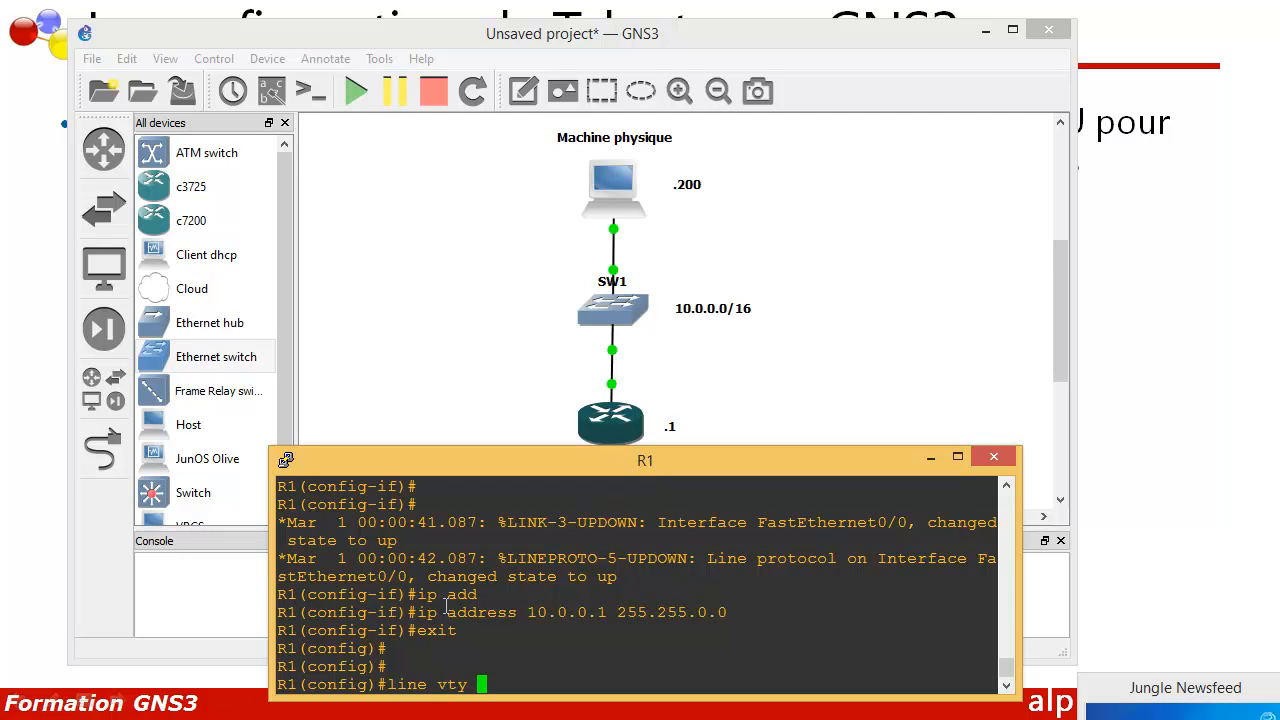
type("00")
key("BackSpace")
type("1")
key("BackSpace")
key("BackSpace")
type("0 1")
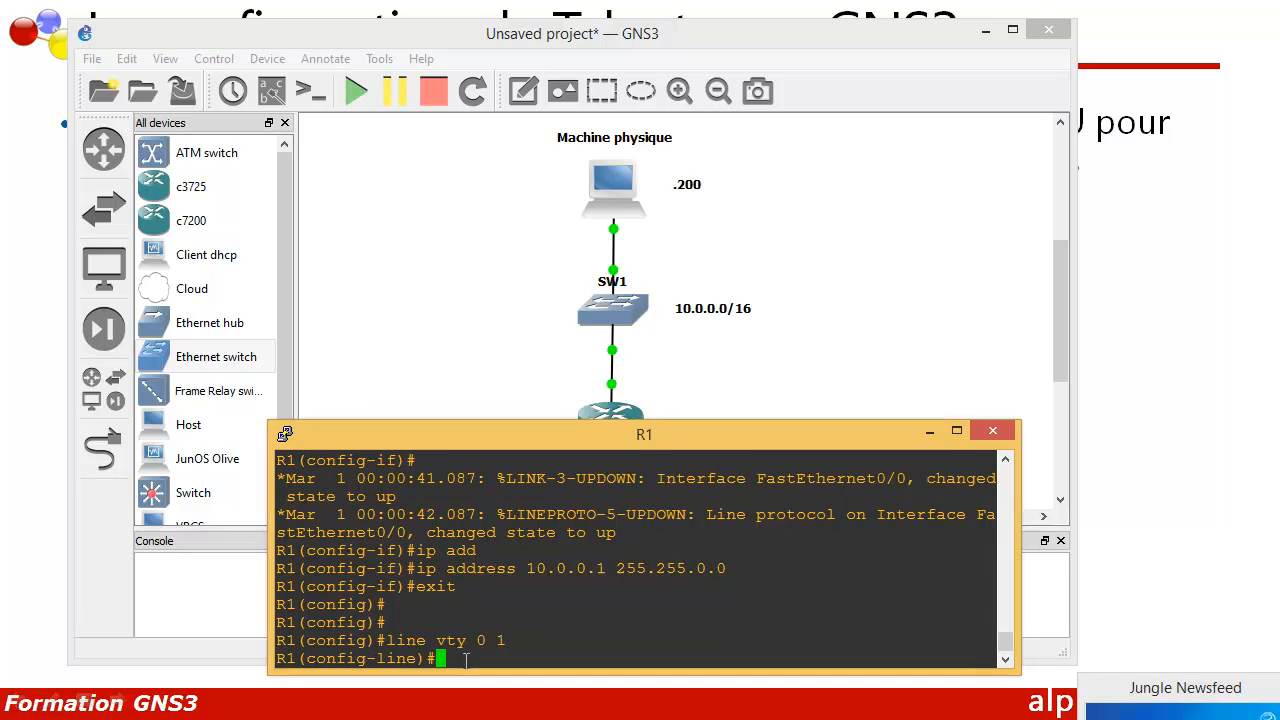
type("login")
type("local")
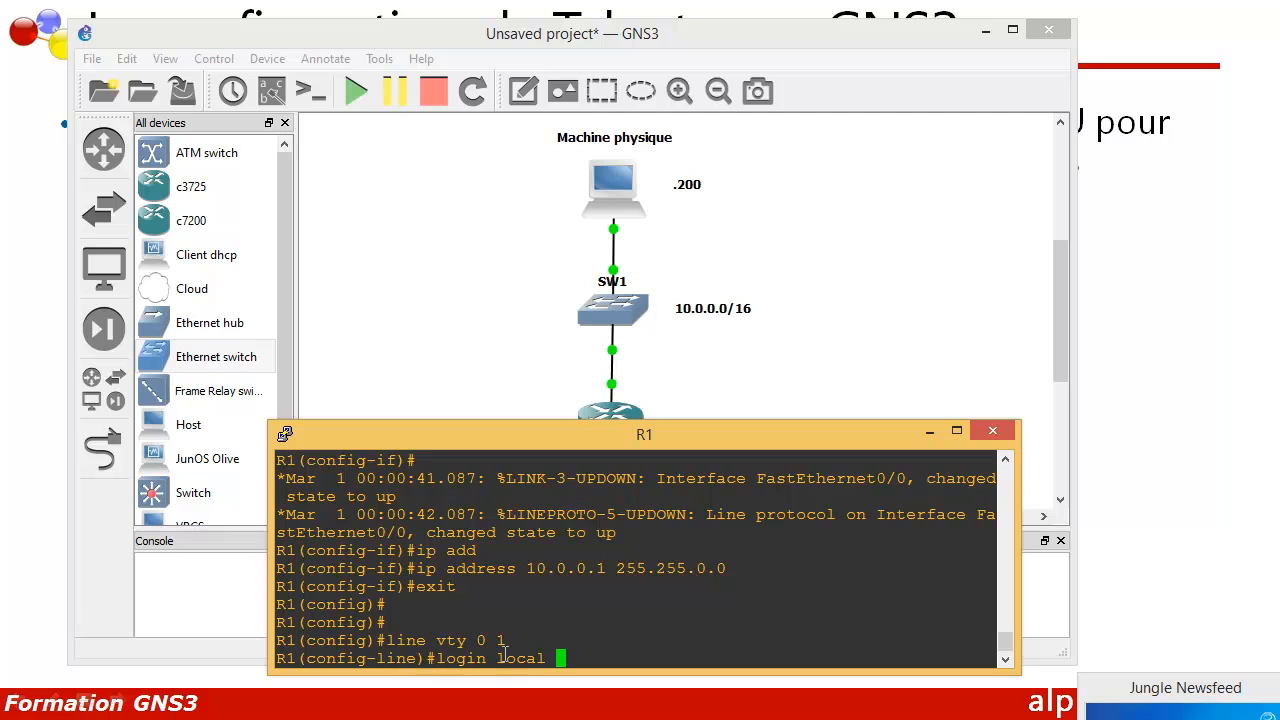
key("Return")
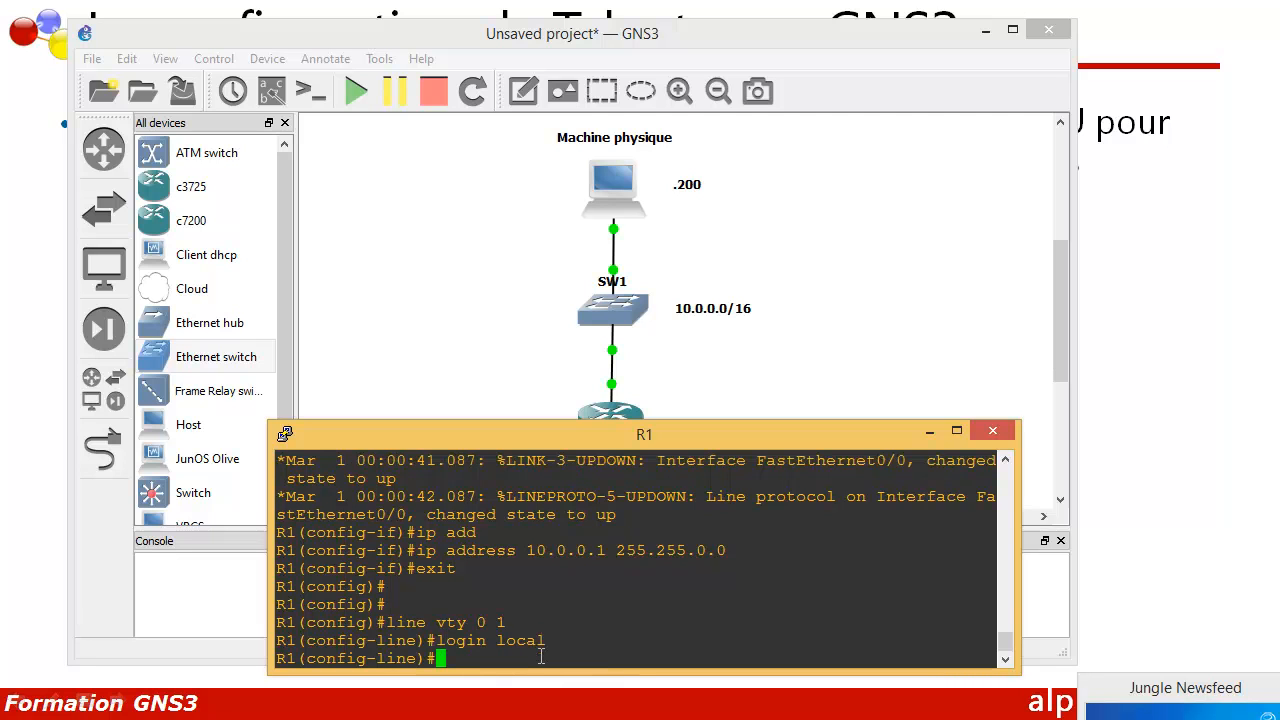
Step: List the protocol options available for transport input on the VTY lines
type("trans")
key("Tab")
type("input")
key("Tab")
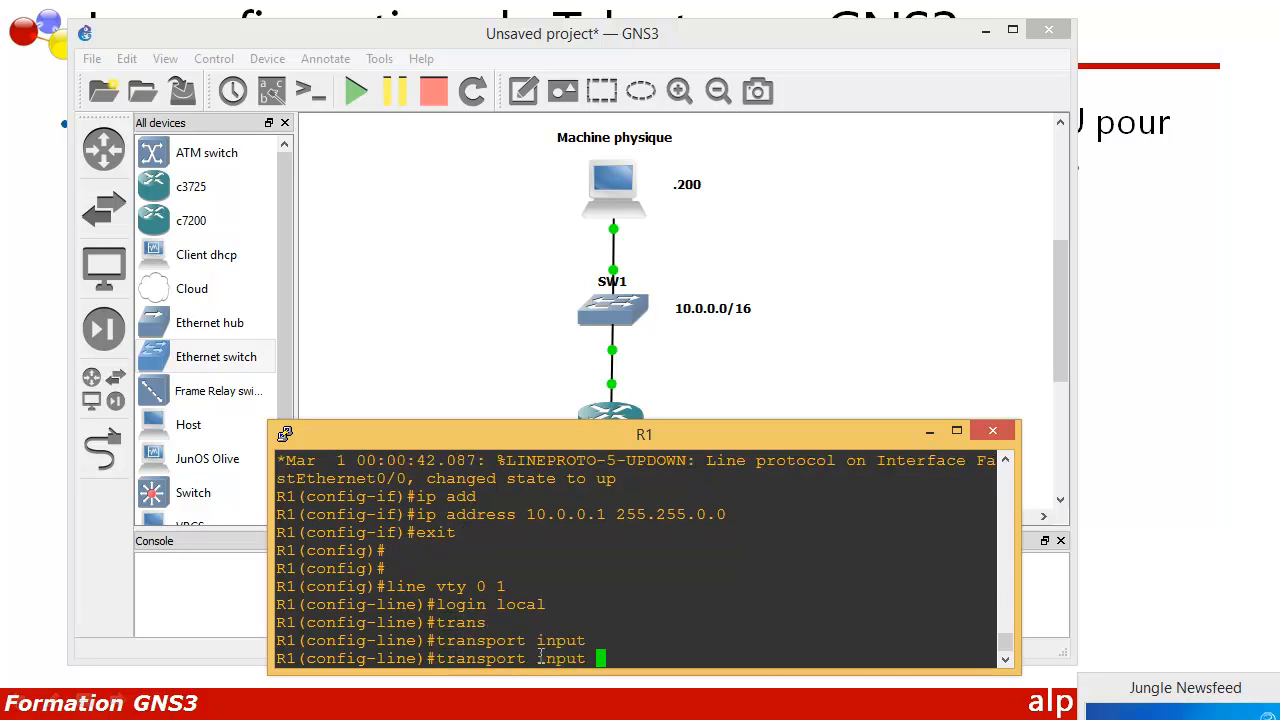
type("?")
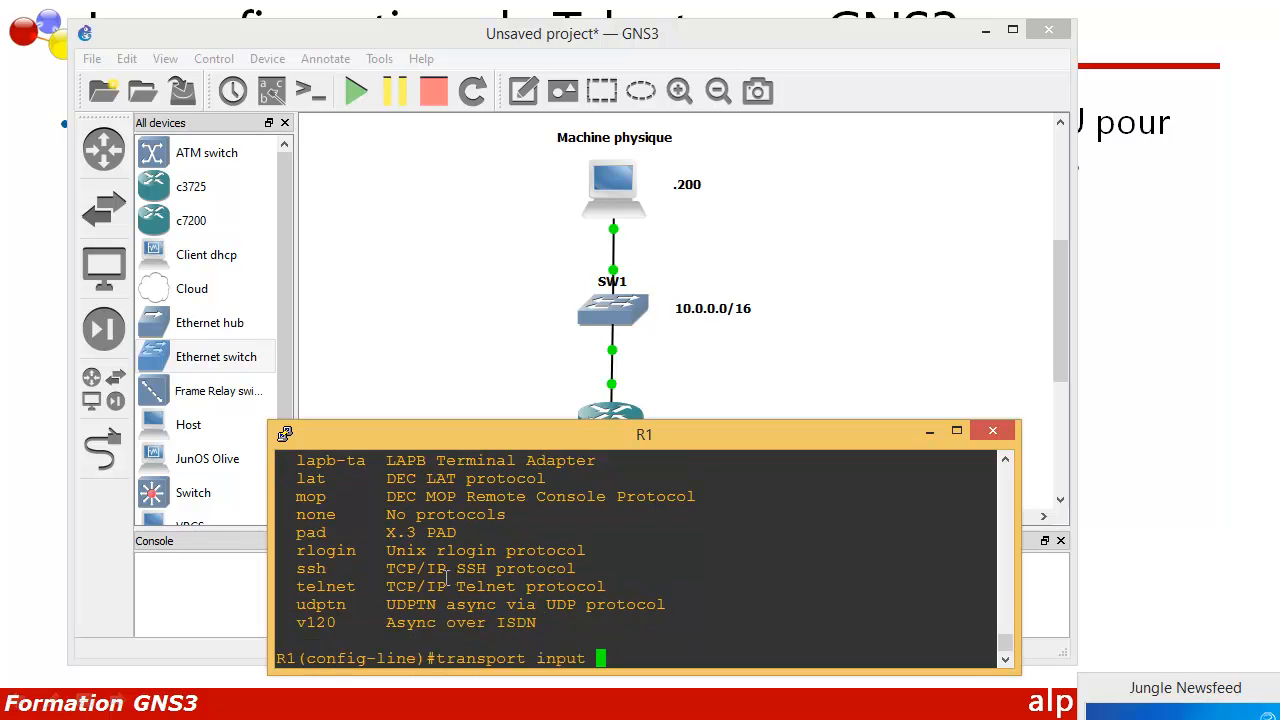
scroll(420, 560, "up", 2)
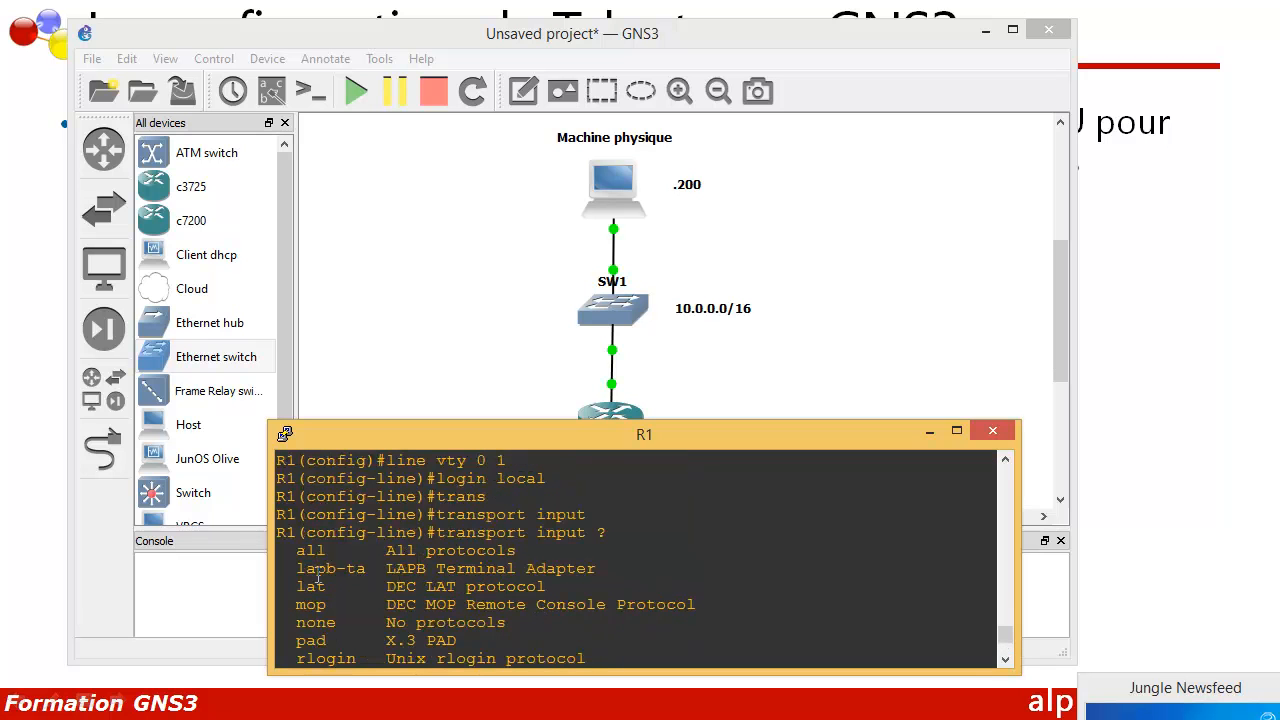
scroll(316, 570, "down", 2)
left_click_drag(296, 586, 366, 590)
left_click(582, 647)
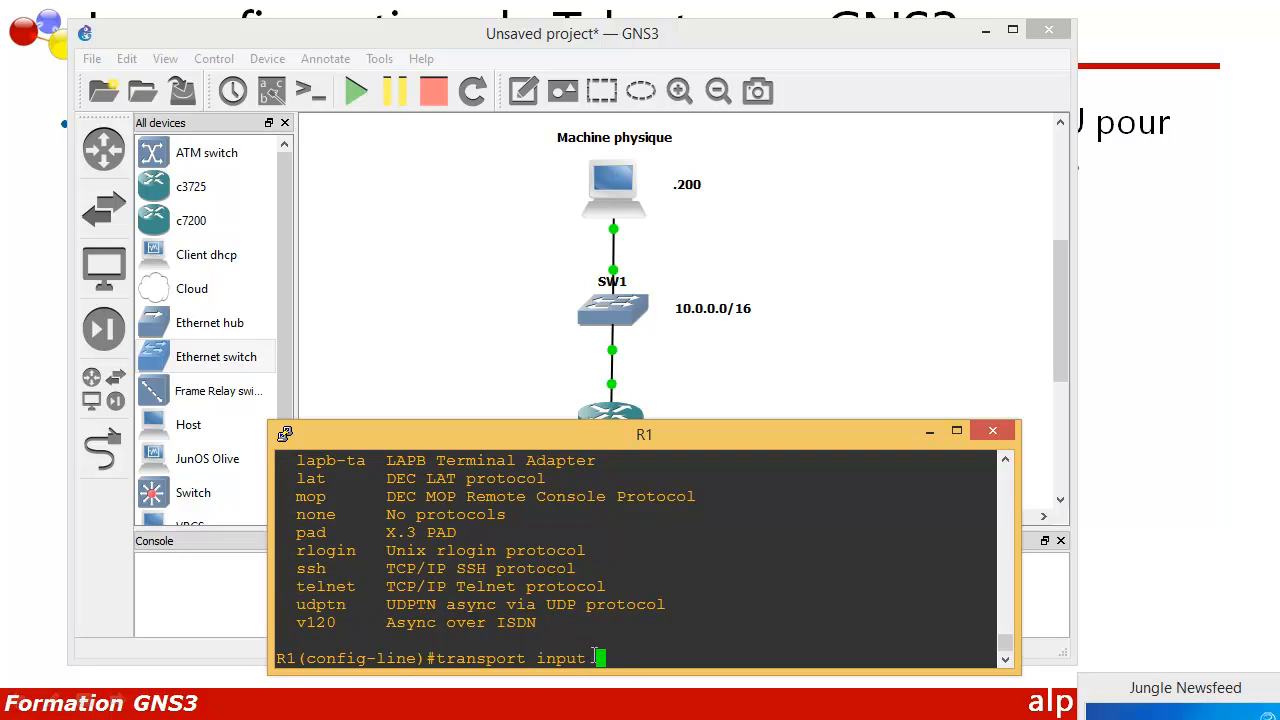
Step: Set transport input telnet on the VTY lines and return to global configuration
type("tlenet")
key("BackSpace")
key("BackSpace")
key("BackSpace")
key("BackSpace")
key("BackSpace")
key("BackSpace")
type("elnet")
key("Return")
key("Return")
key("Return")
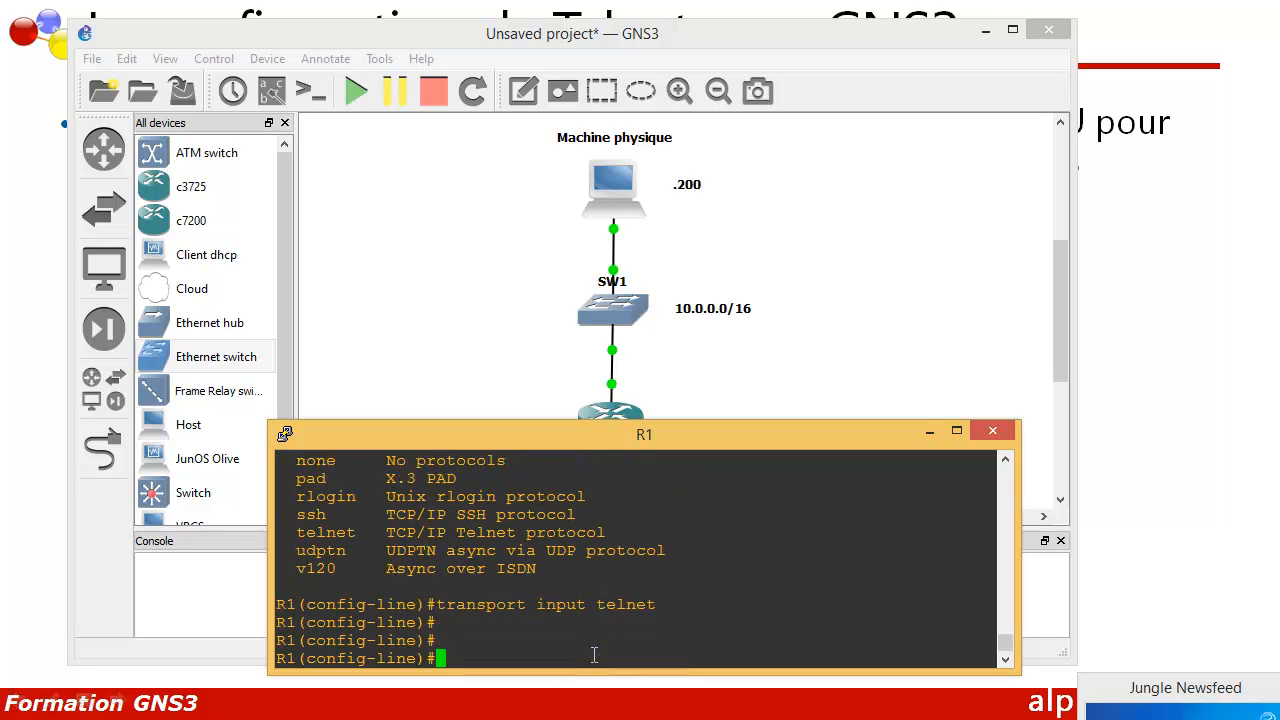
type("exit")
key("Return")
key("Return")
key("Return")
key("Return")
Step: Configure R1's enable secret password from global configuration mode
type("ena")
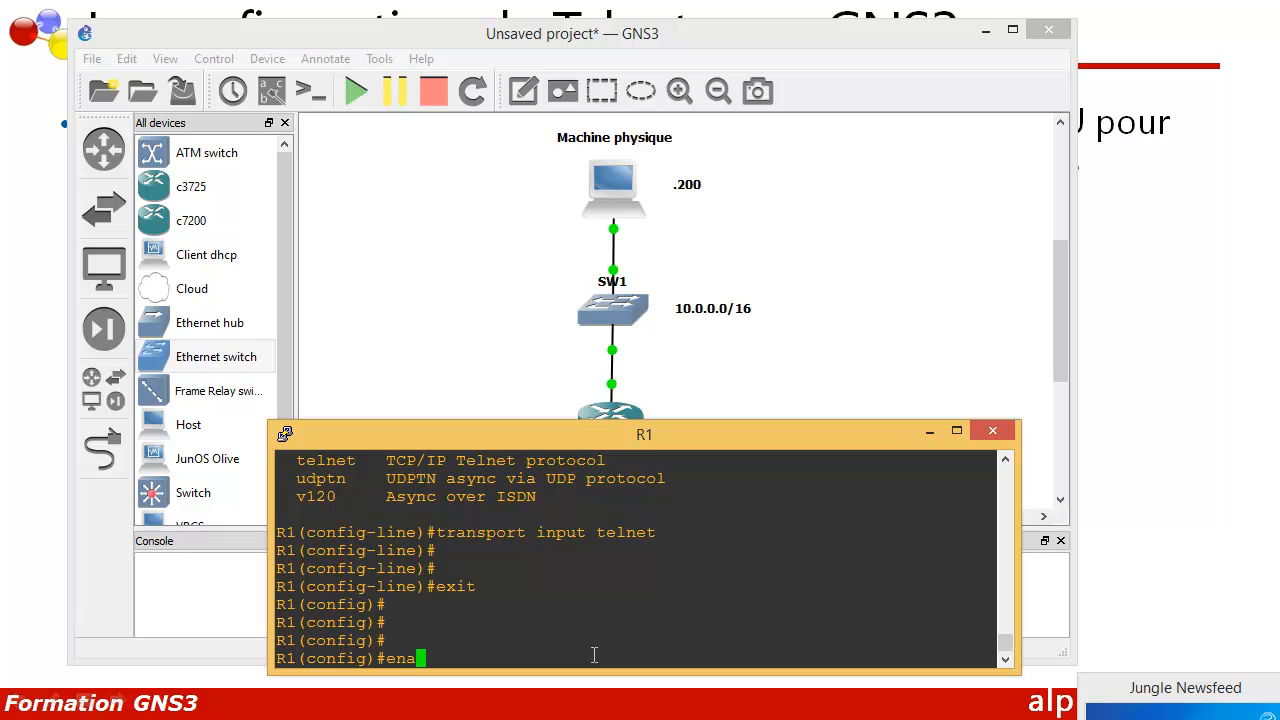
key("Tab")
type("secret ")
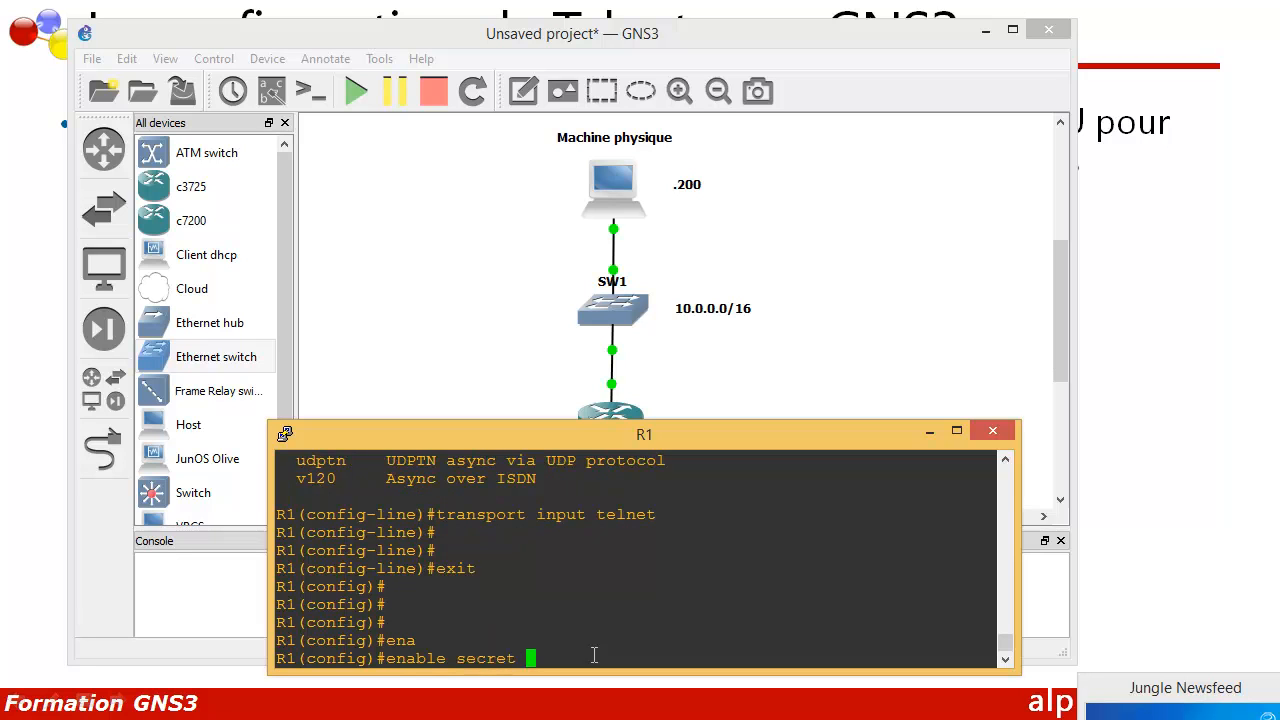
type("root")
key("Return")
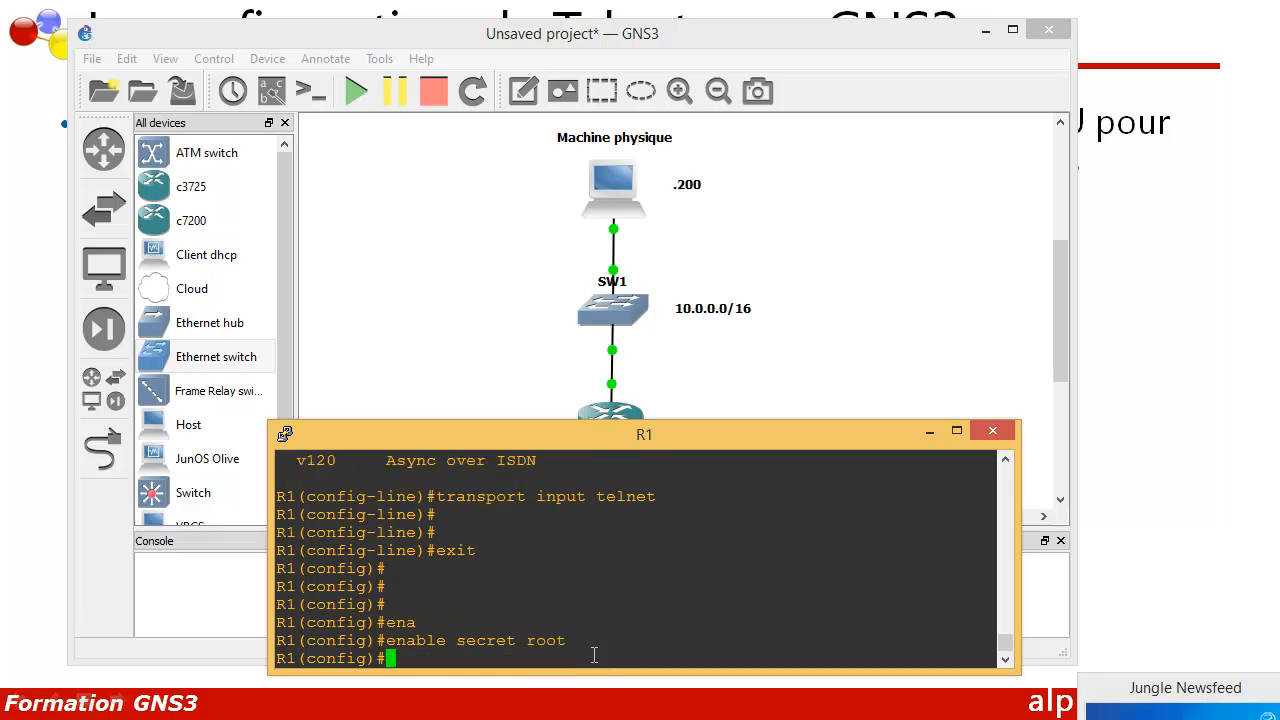
left_click_drag(528, 640, 563, 634)
left_click(438, 665)
Step: Scroll back through the console output to review the login local command
scroll(468, 668, "up", 2)
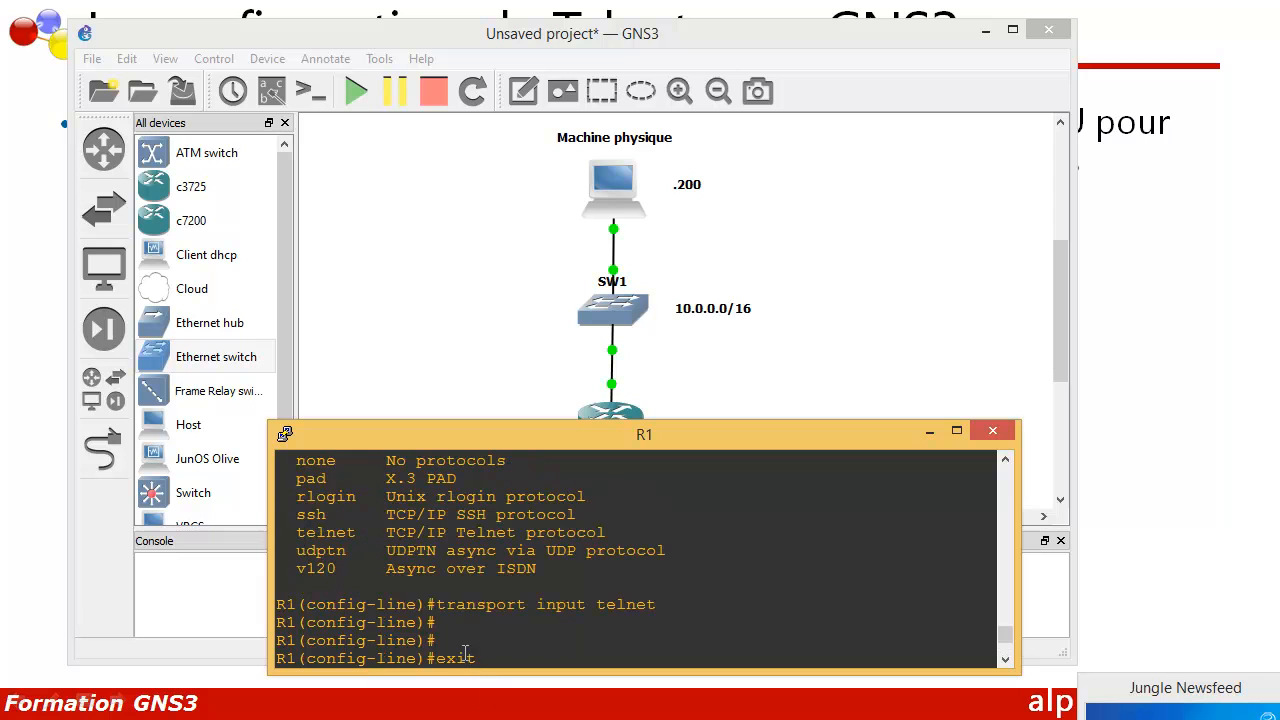
scroll(453, 617, "down", 2)
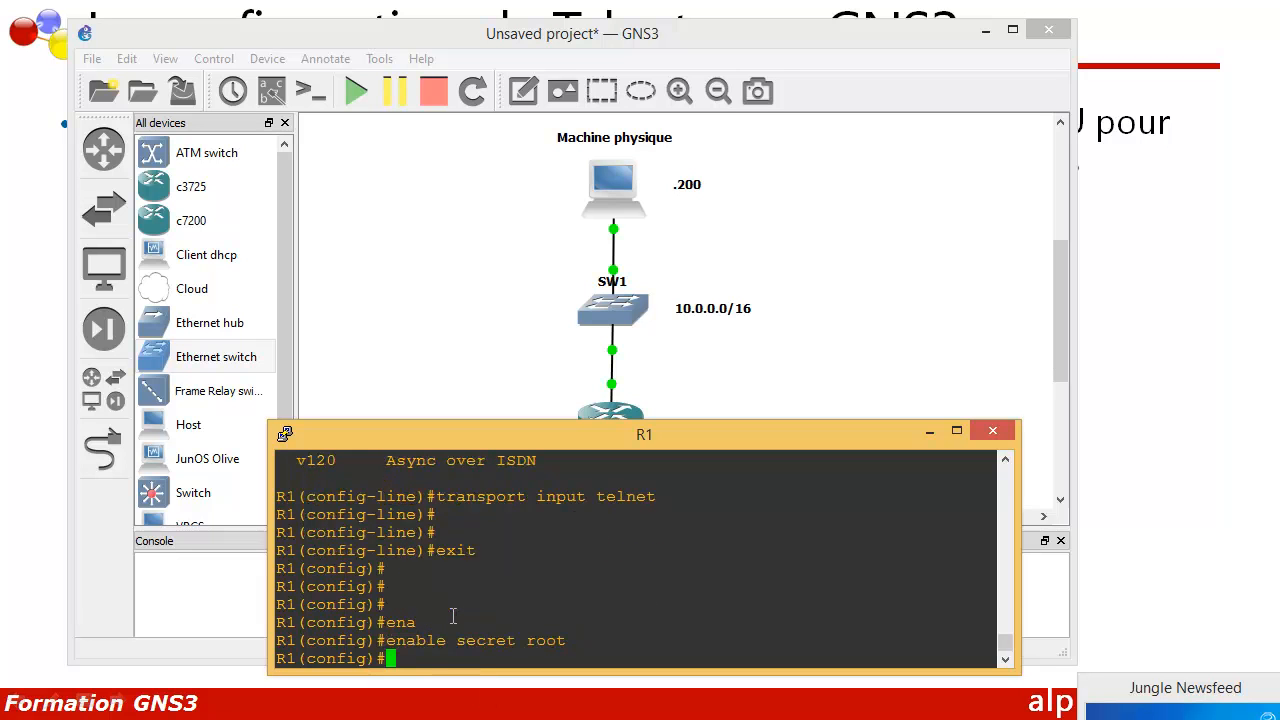
scroll(453, 617, "up", 10)
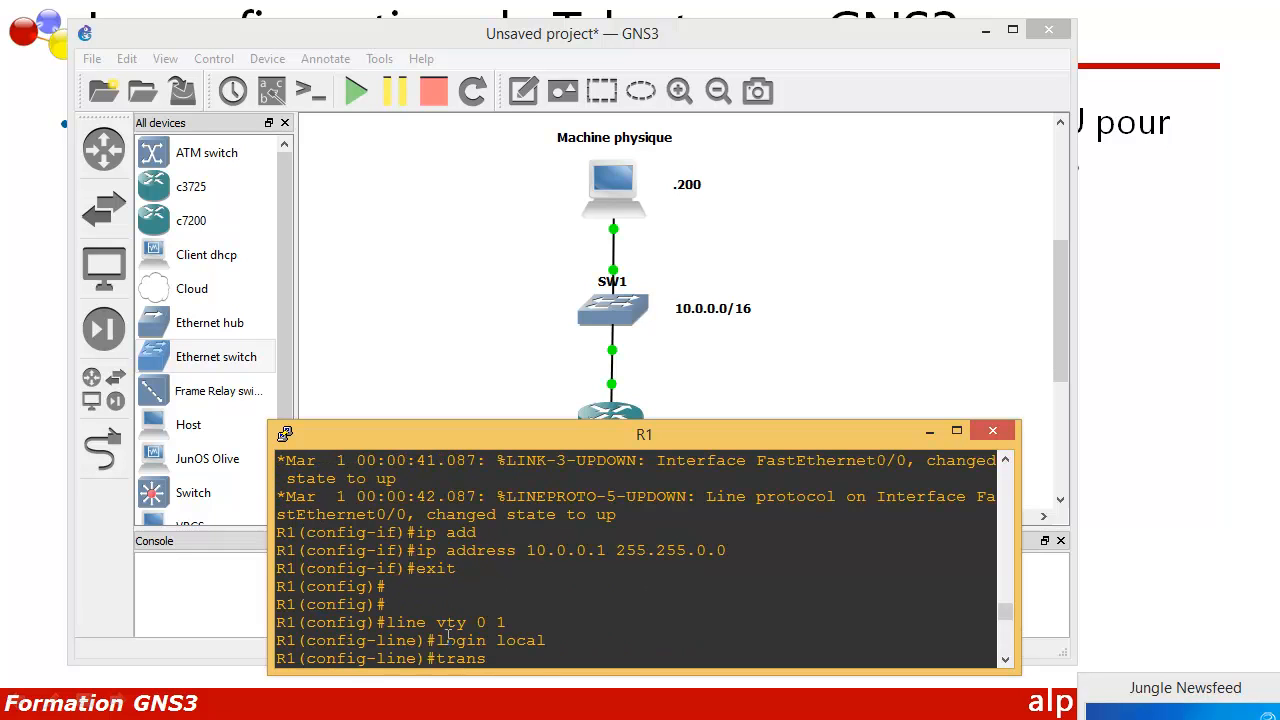
left_click_drag(437, 640, 543, 640)
scroll(489, 615, "down", 10)
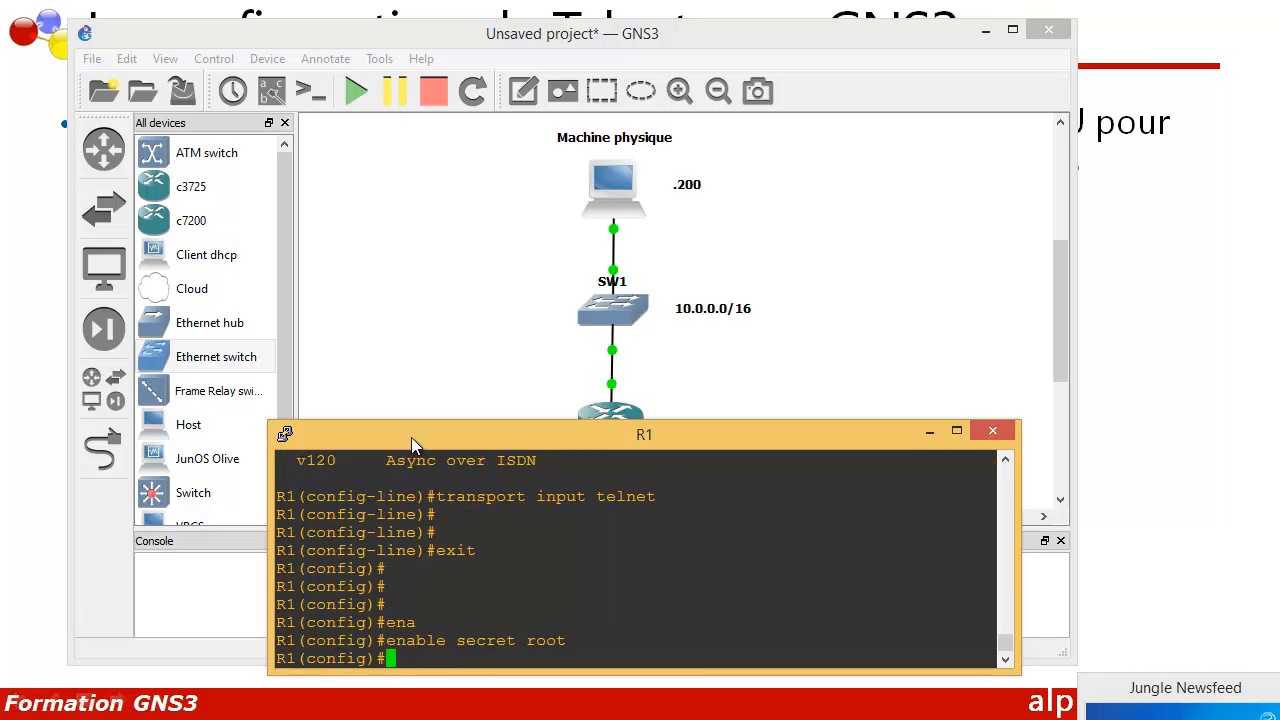
left_click_drag(414, 436, 420, 423)
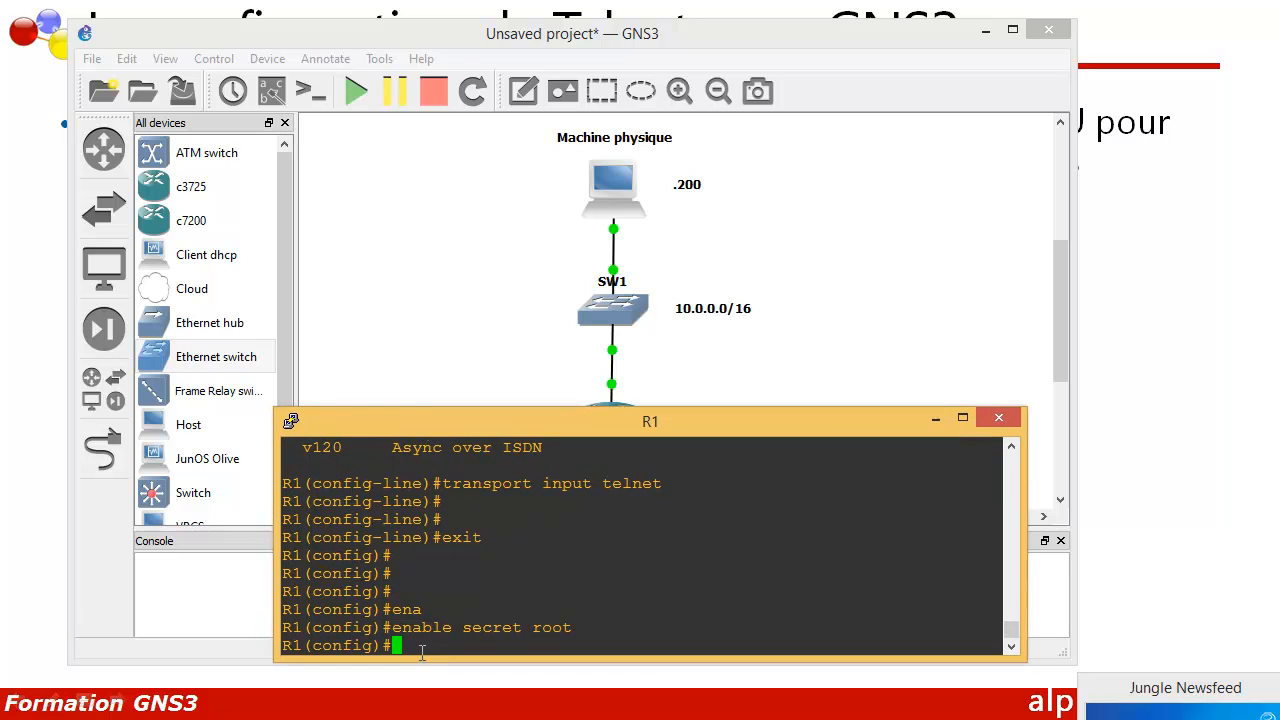
Step: Create local user cisco with privilege 15 and a password, then exit to R1#
type("userna")
key("Tab")
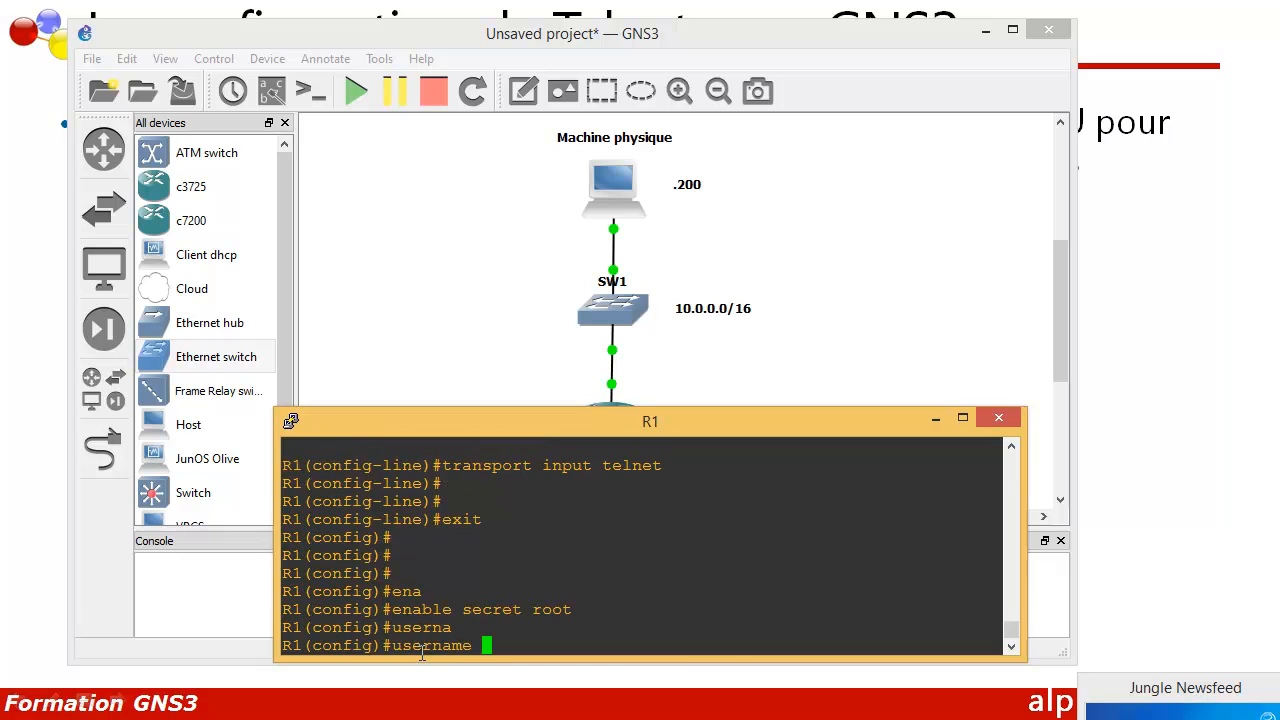
type("cisco priv")
key("Tab")
key("Tab")
type("15")
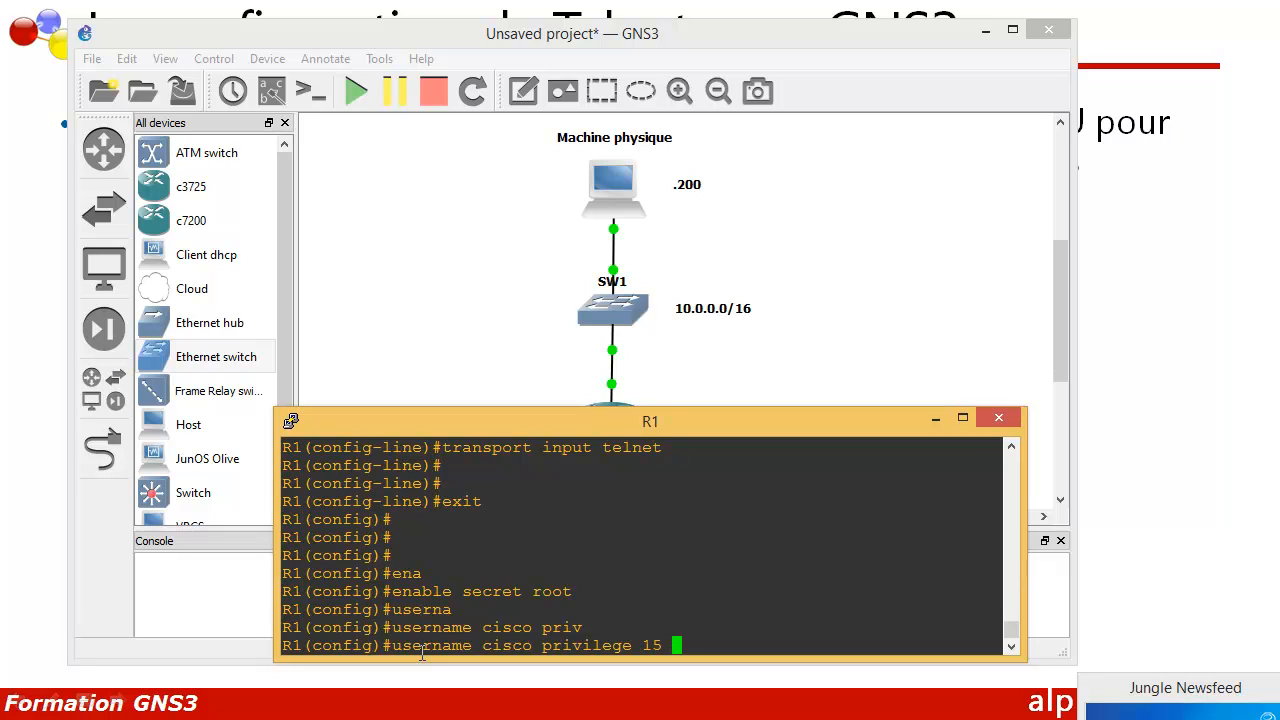
type(" pass")
key("Tab")
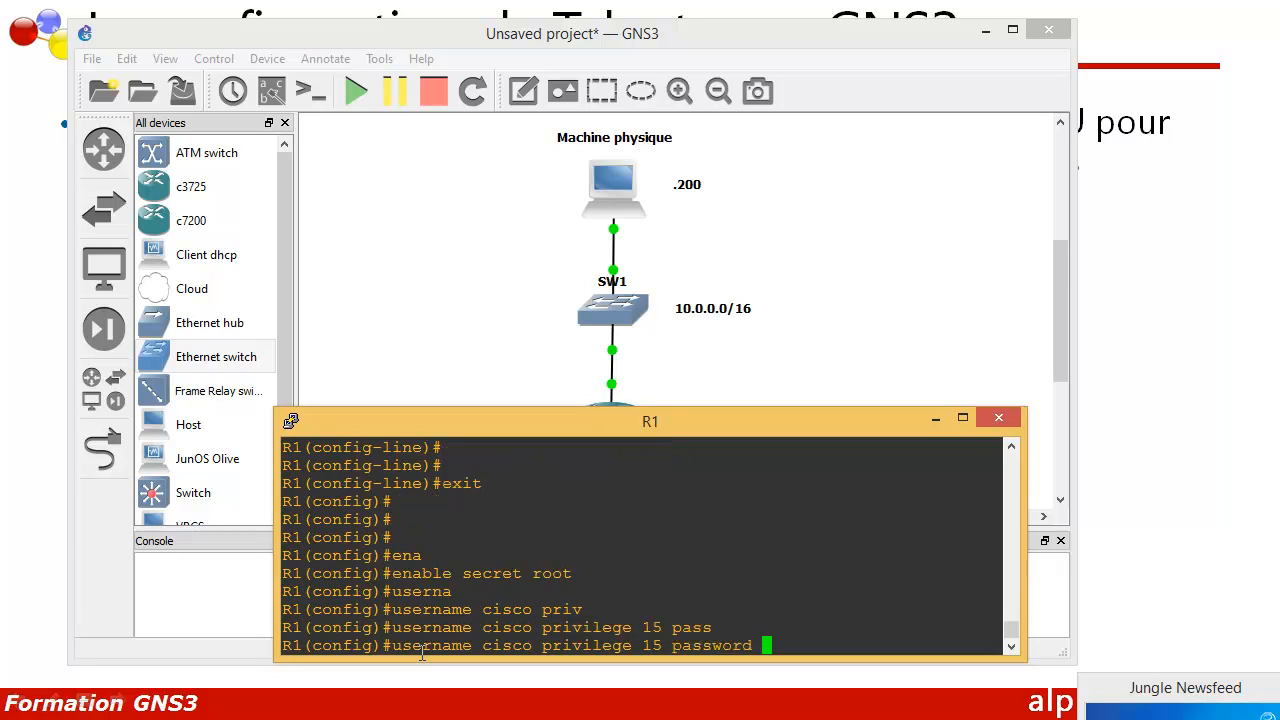
type("root")
key("Return")
key("Return")
key("Return")
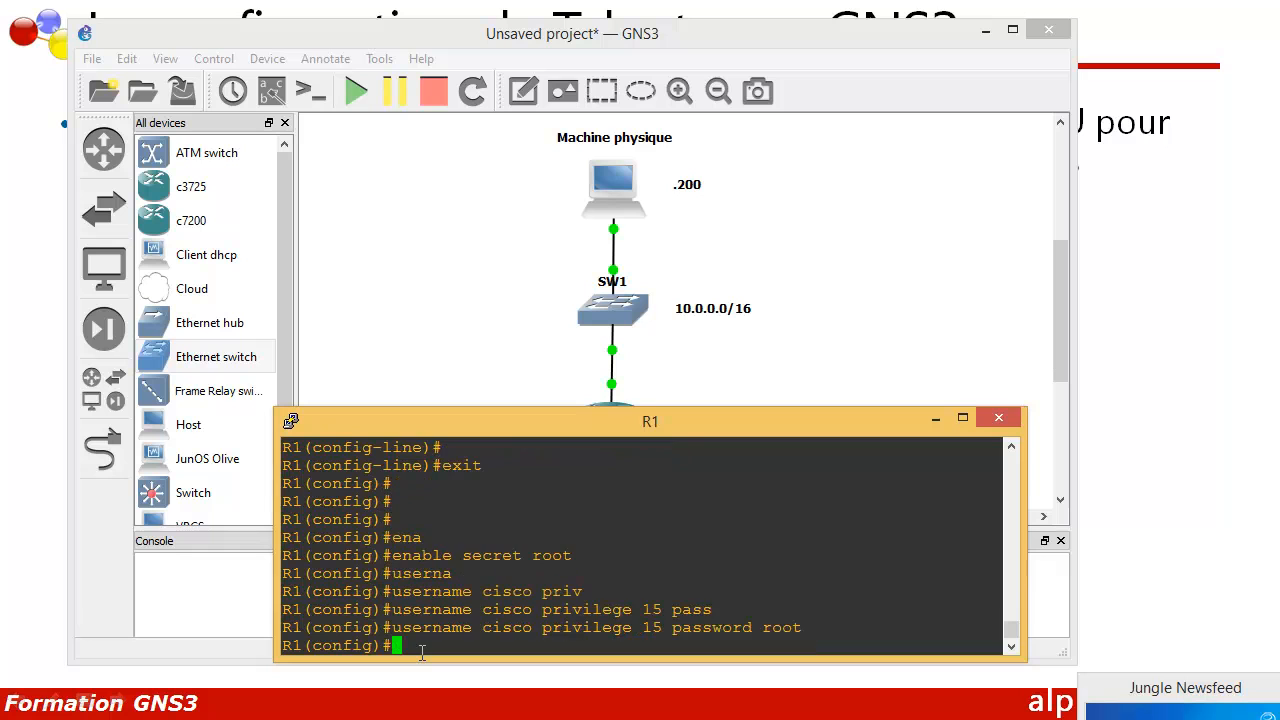
type("exit")
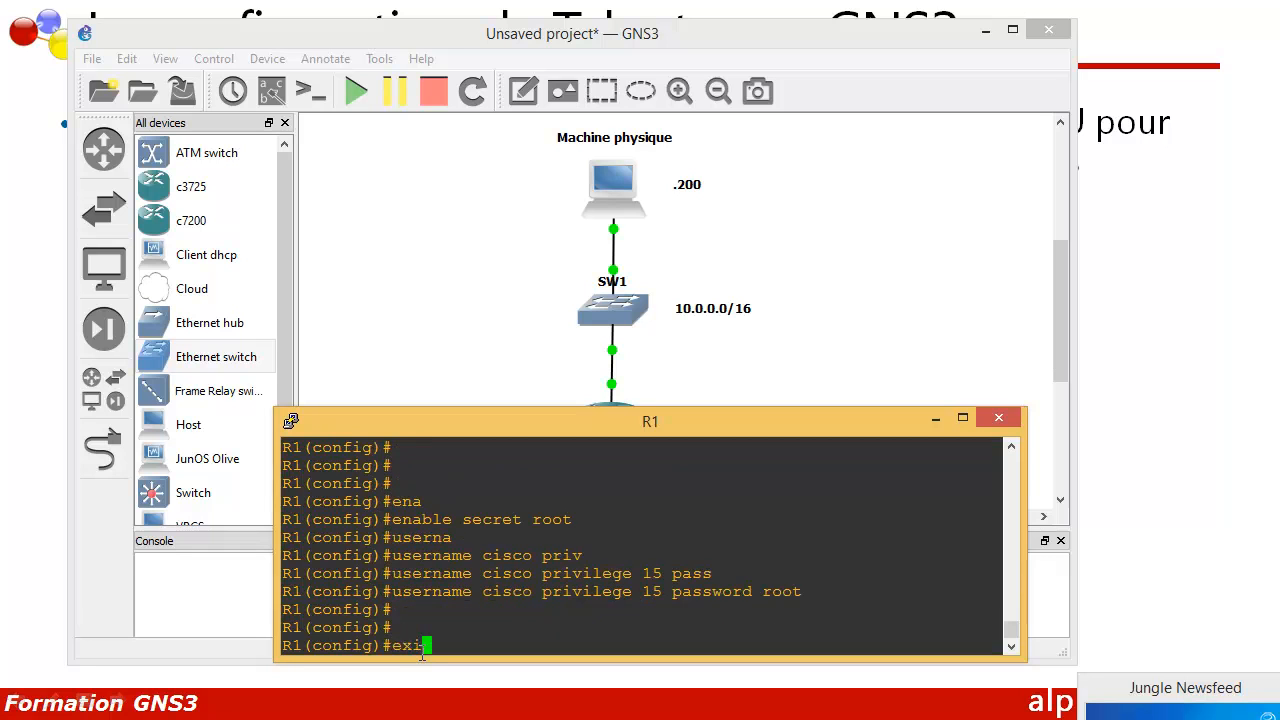
key("Return")
key("Return")
key("Return")
key("Return")
key("Return")
key("Return")
key("Return")
key("Return")
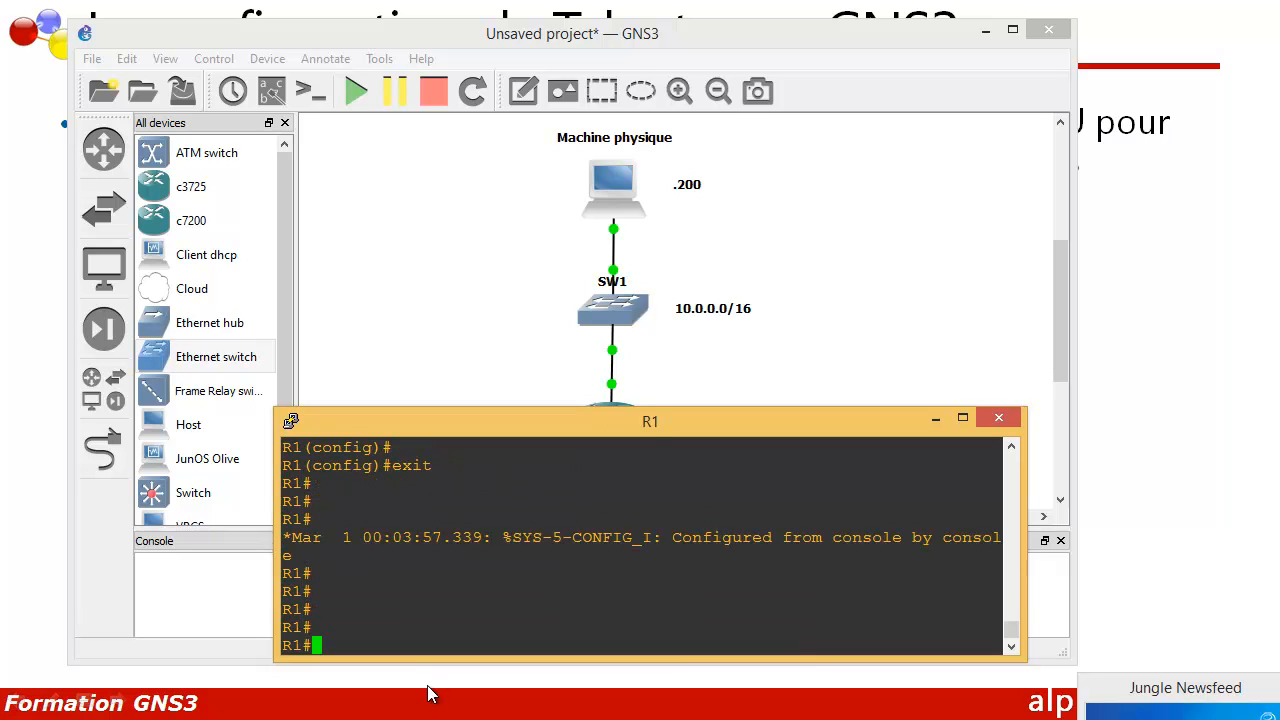
Step: Bring up the Command Prompt, then open Windows Features from Control Panel's Programs page
left_click(290, 719)
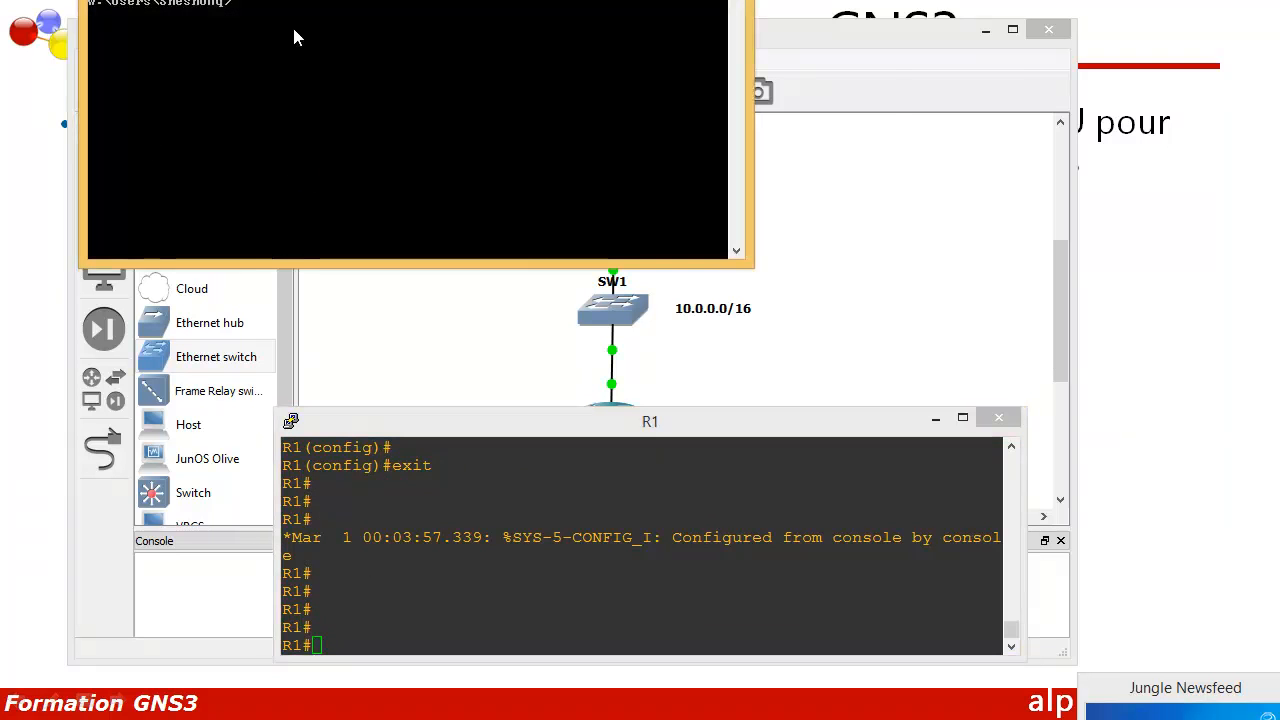
left_click_drag(311, 0, 559, 188)
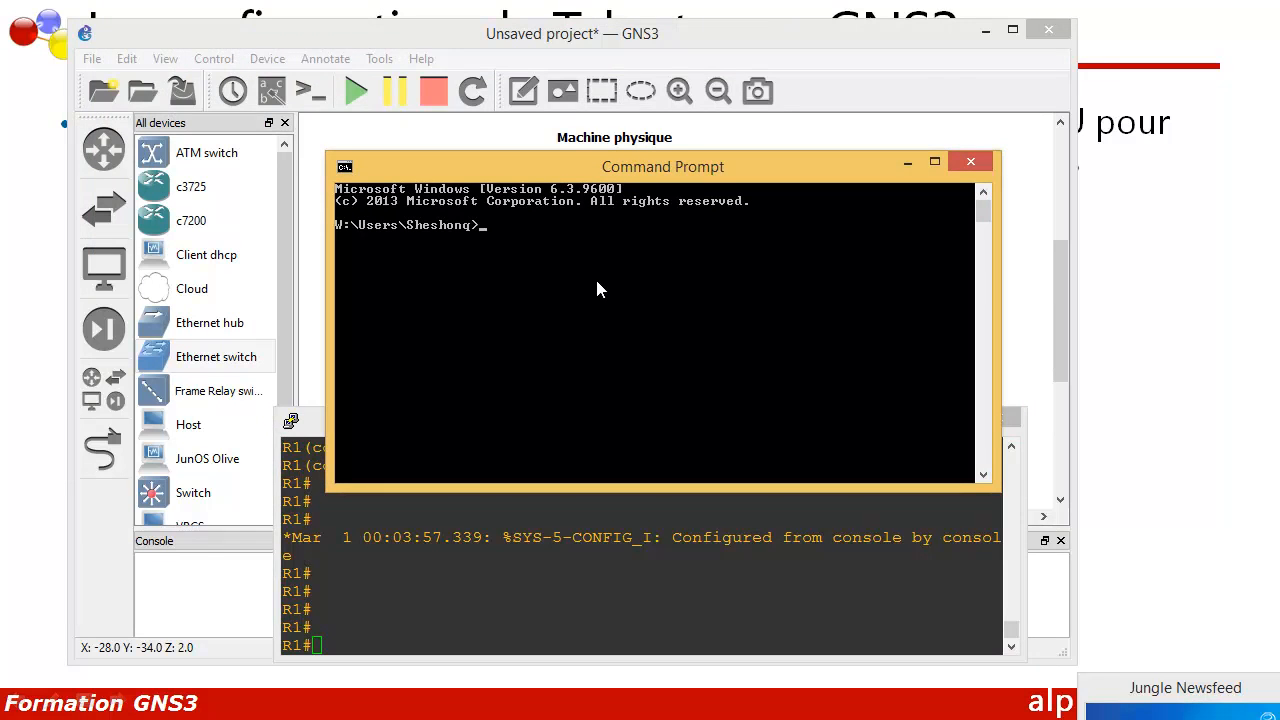
right_click(14, 719)
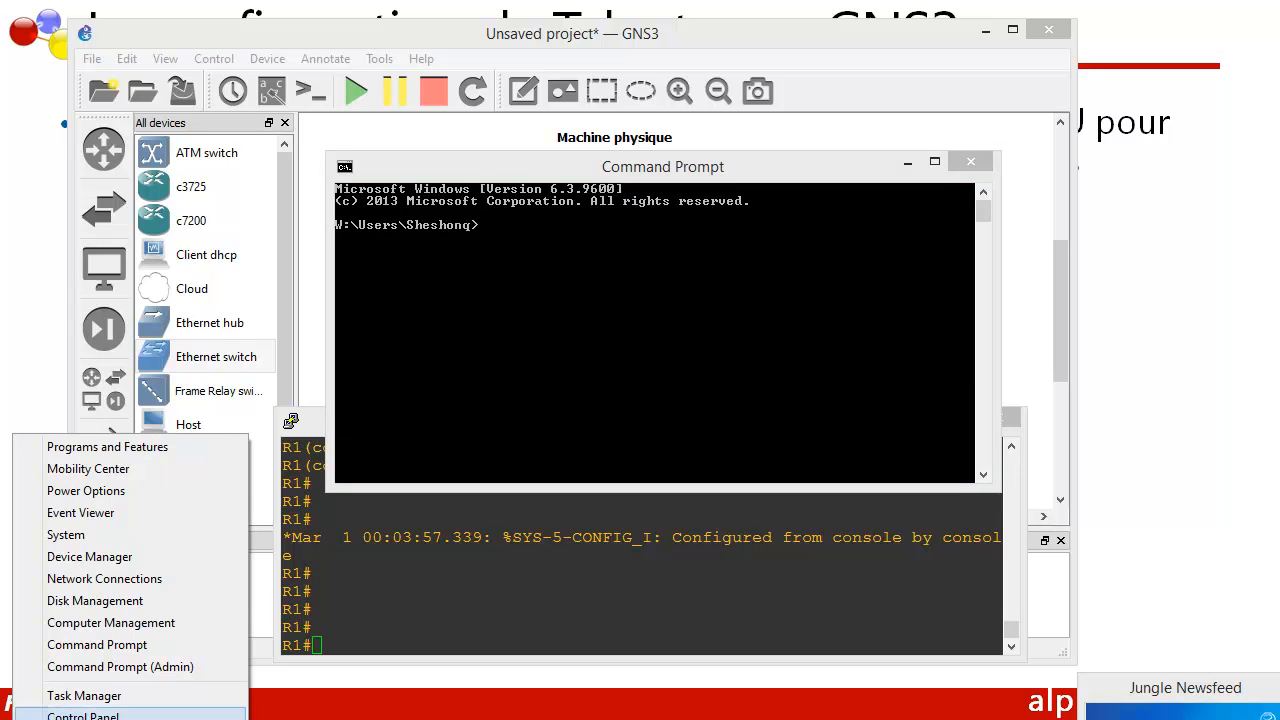
left_click(83, 716)
left_click_drag(492, 188, 510, 78)
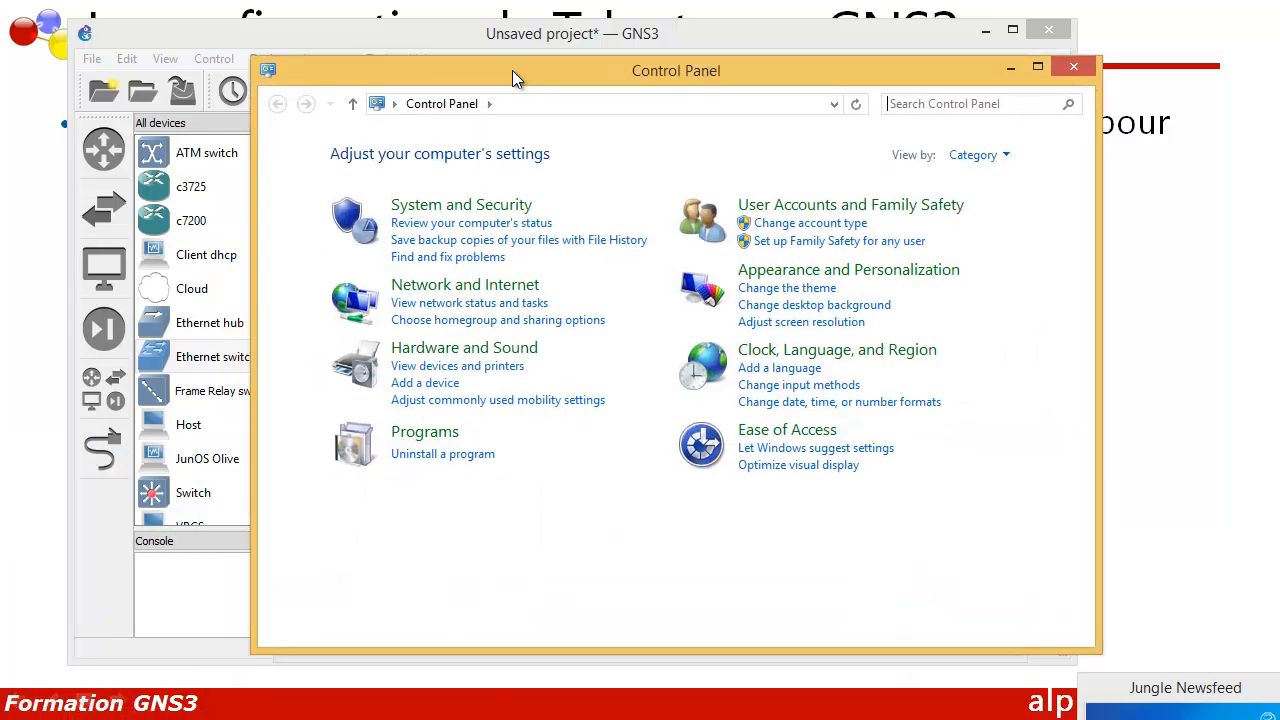
left_click(418, 441)
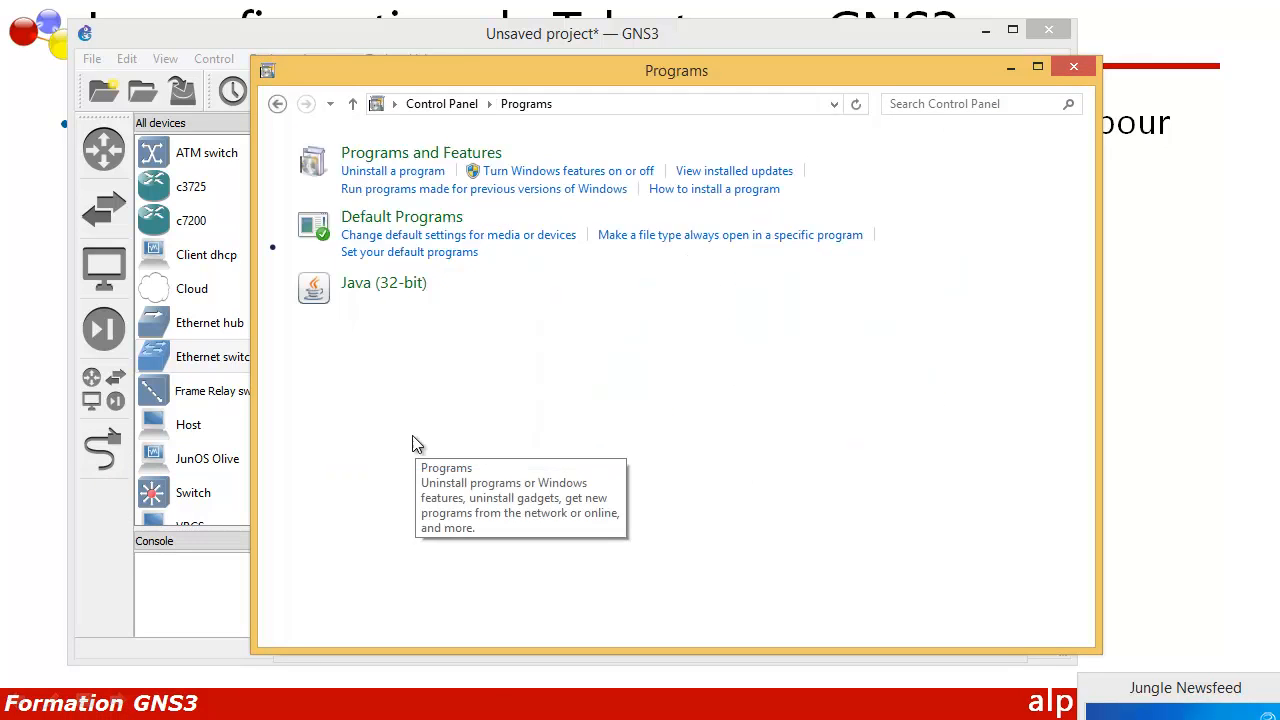
left_click(706, 173)
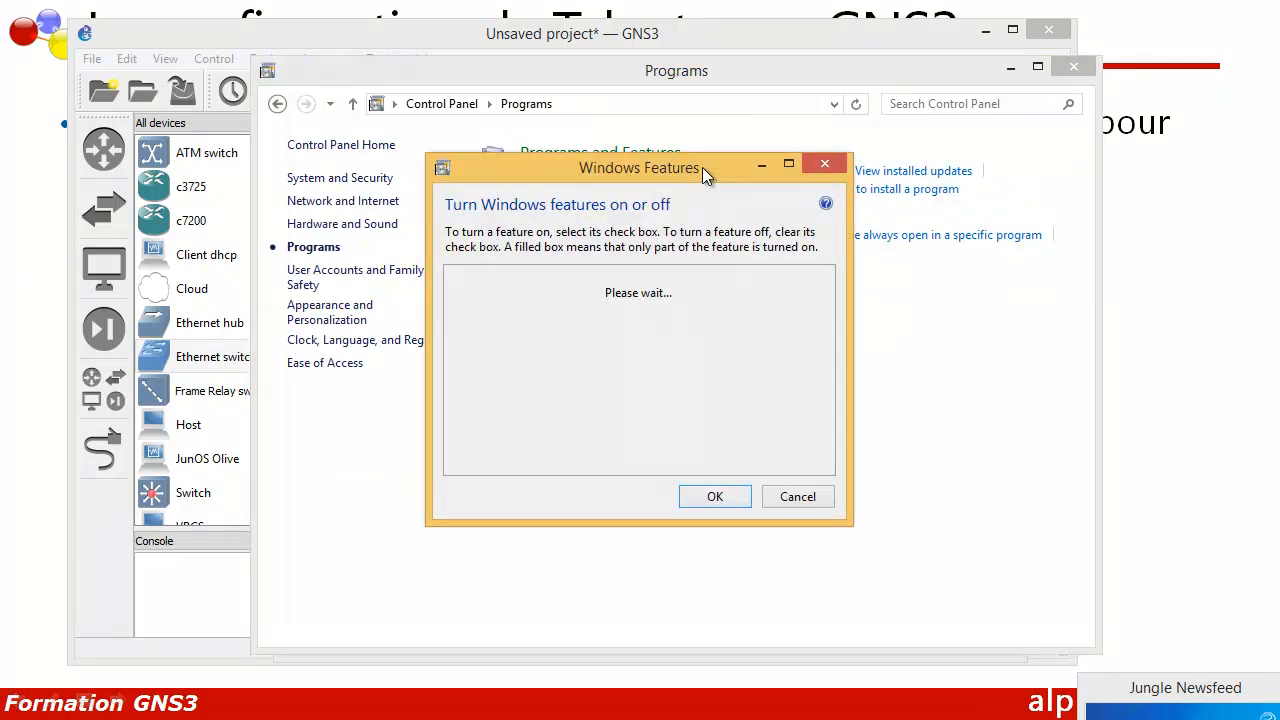
Step: Confirm Telnet Client and Telnet Server are checked in Windows Features and close it
left_click_drag(675, 170, 692, 136)
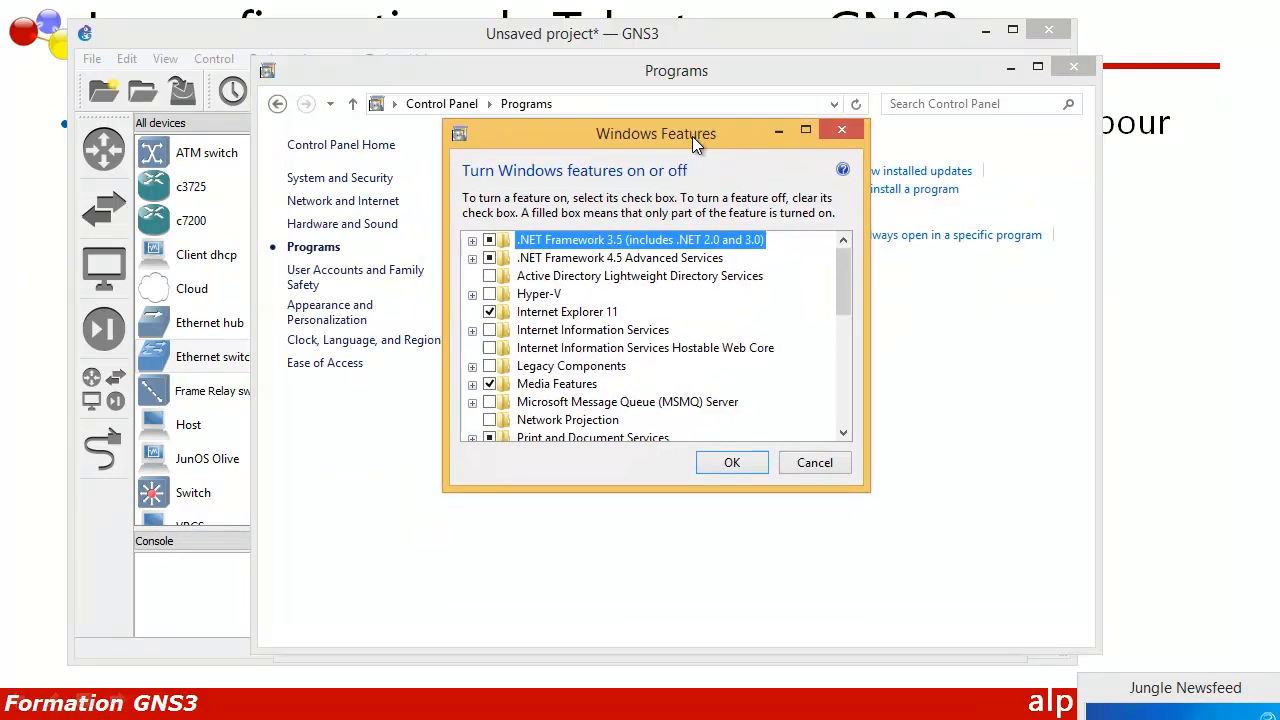
scroll(660, 335, "down", 4)
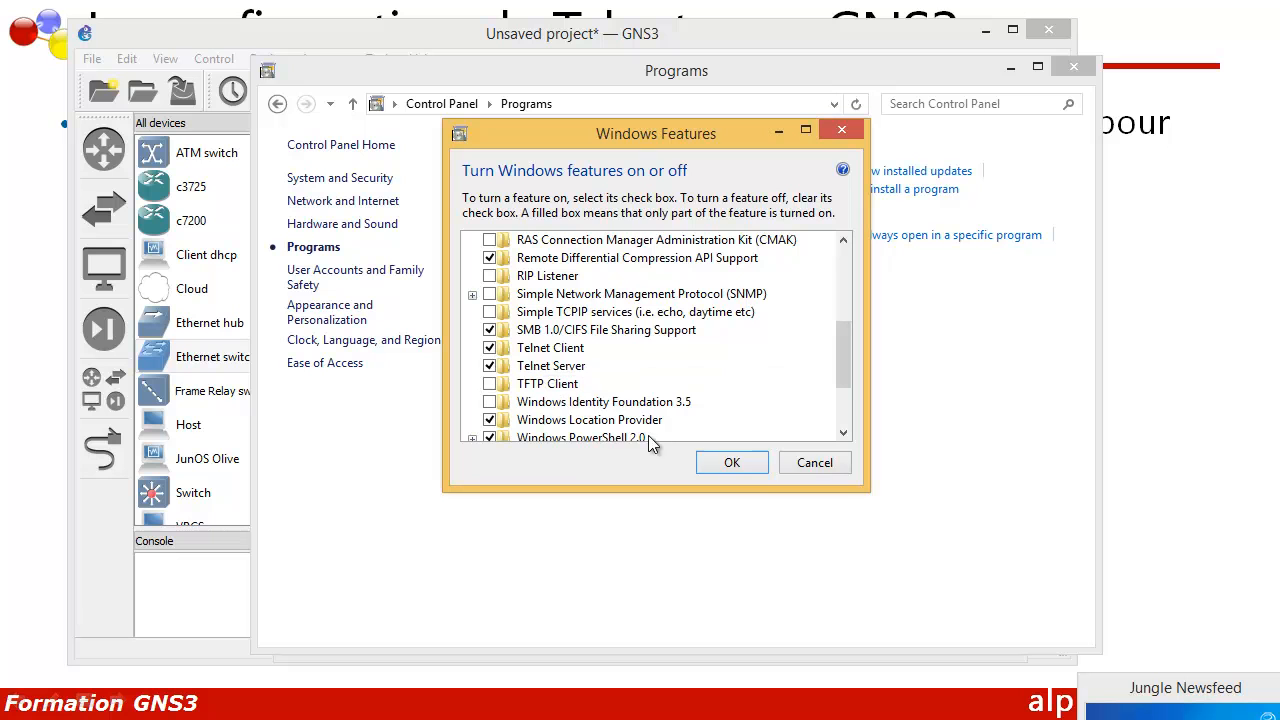
left_click(741, 464)
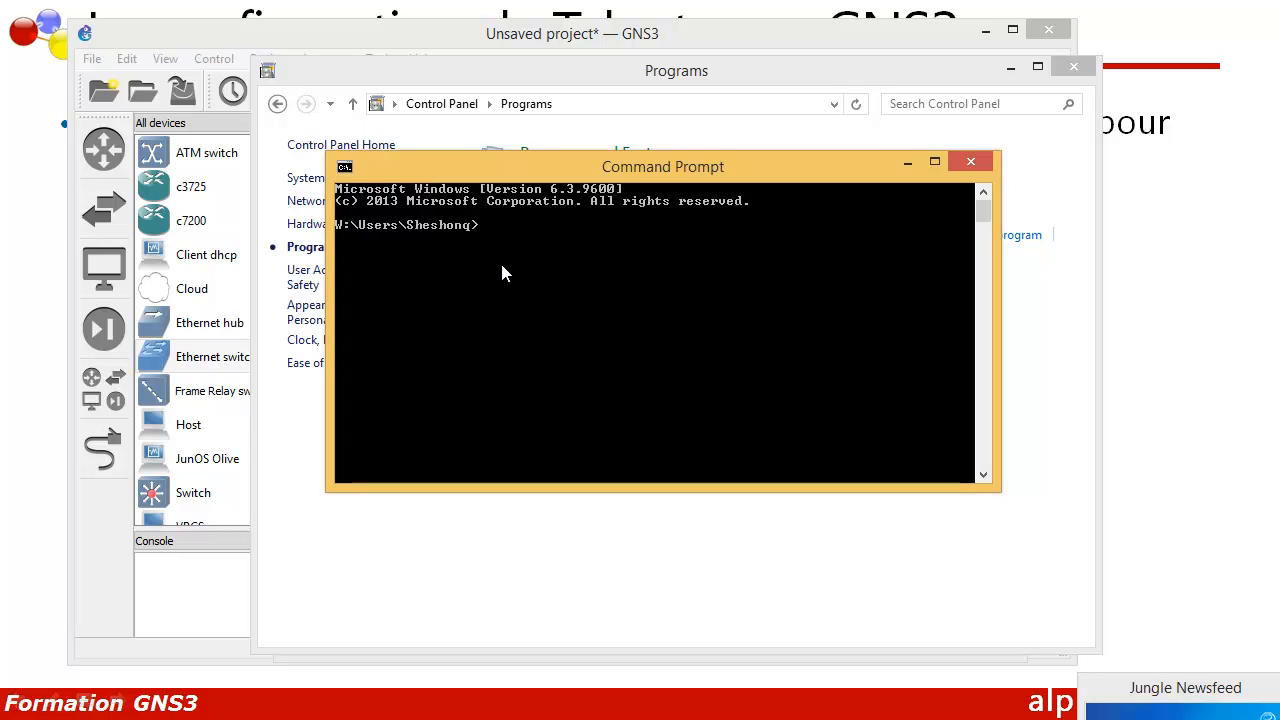
Step: Start the Telnet (TlntSvr) service from the services.msc console, then close Services
type("services.msc")
key("Return")
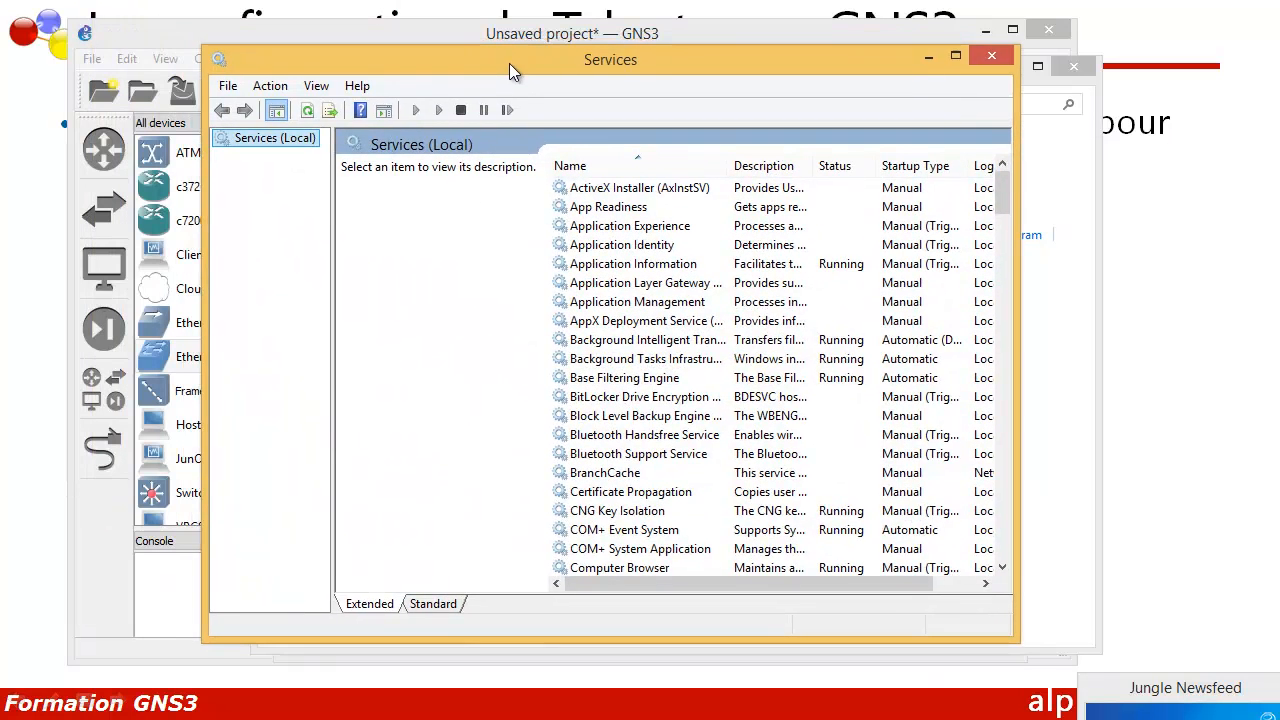
left_click(623, 306)
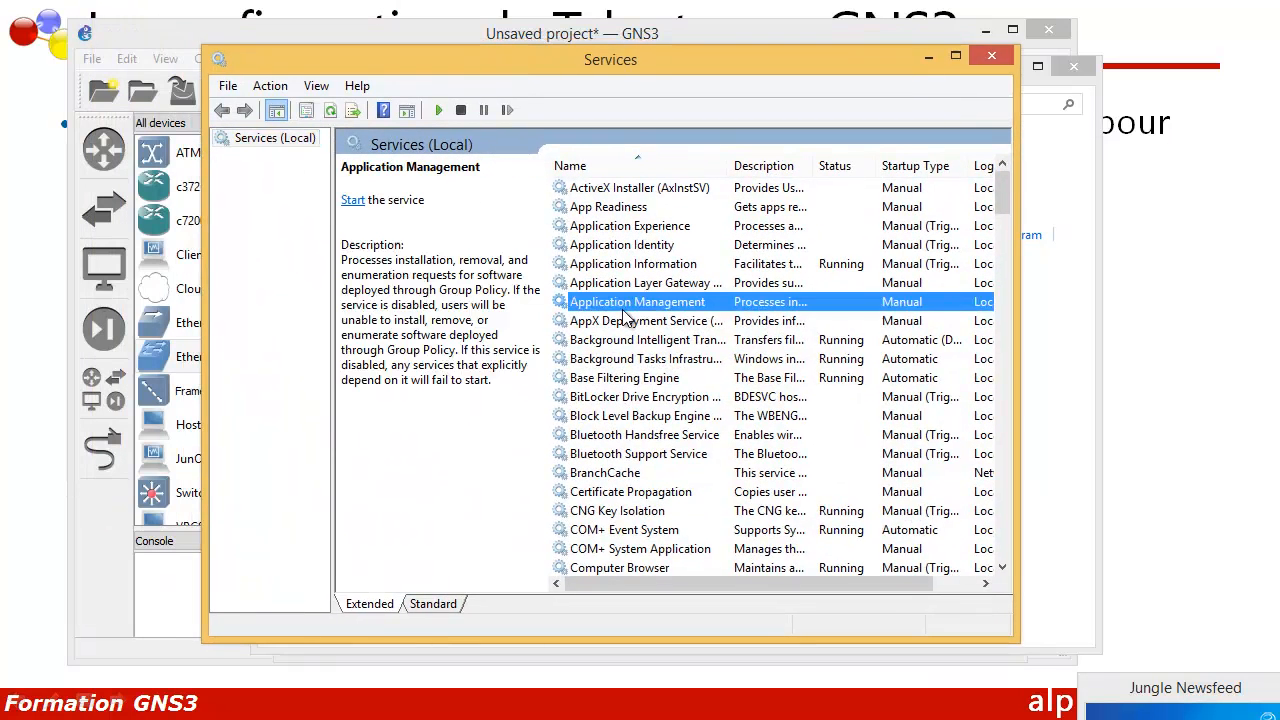
key("t")
key("t")
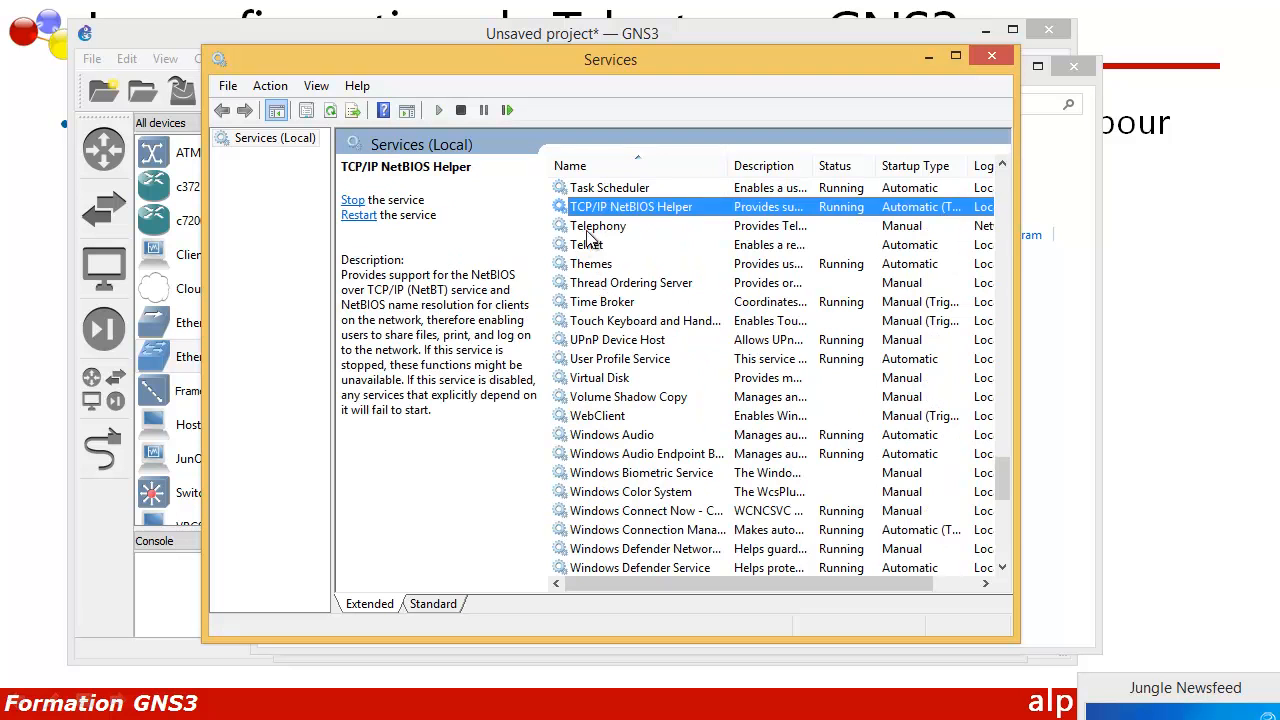
left_click(593, 248)
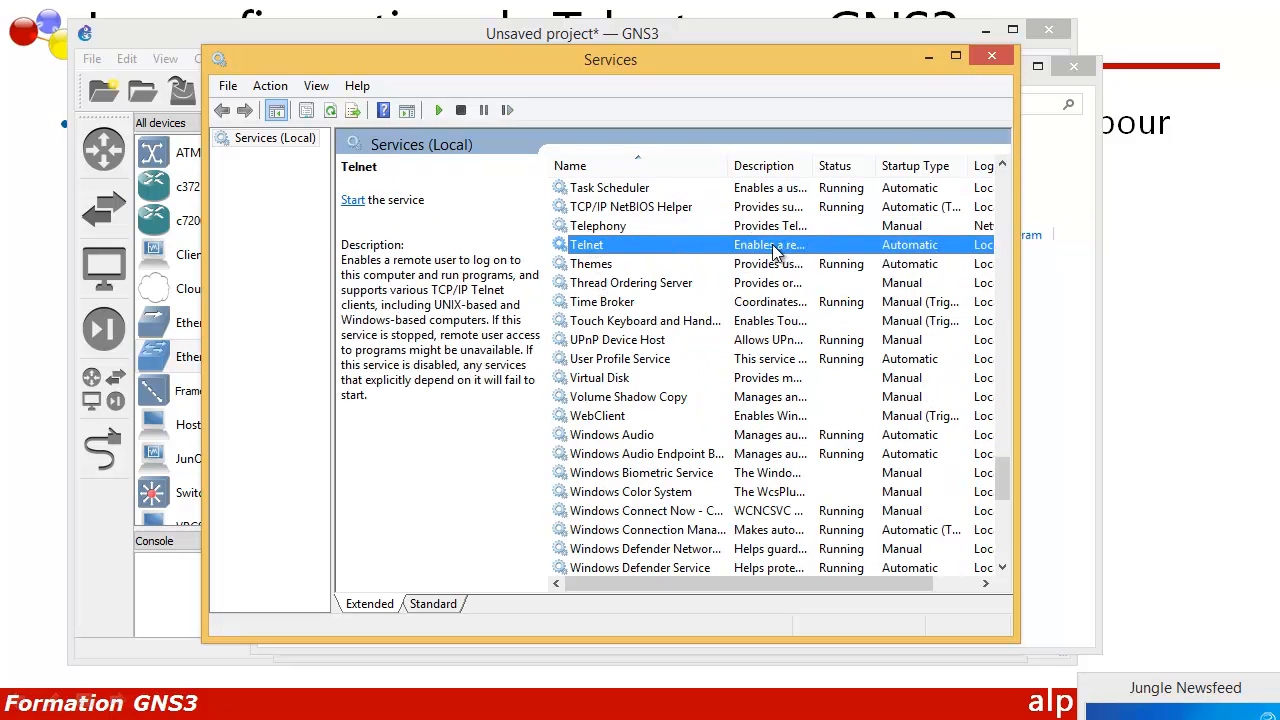
double_click(772, 248)
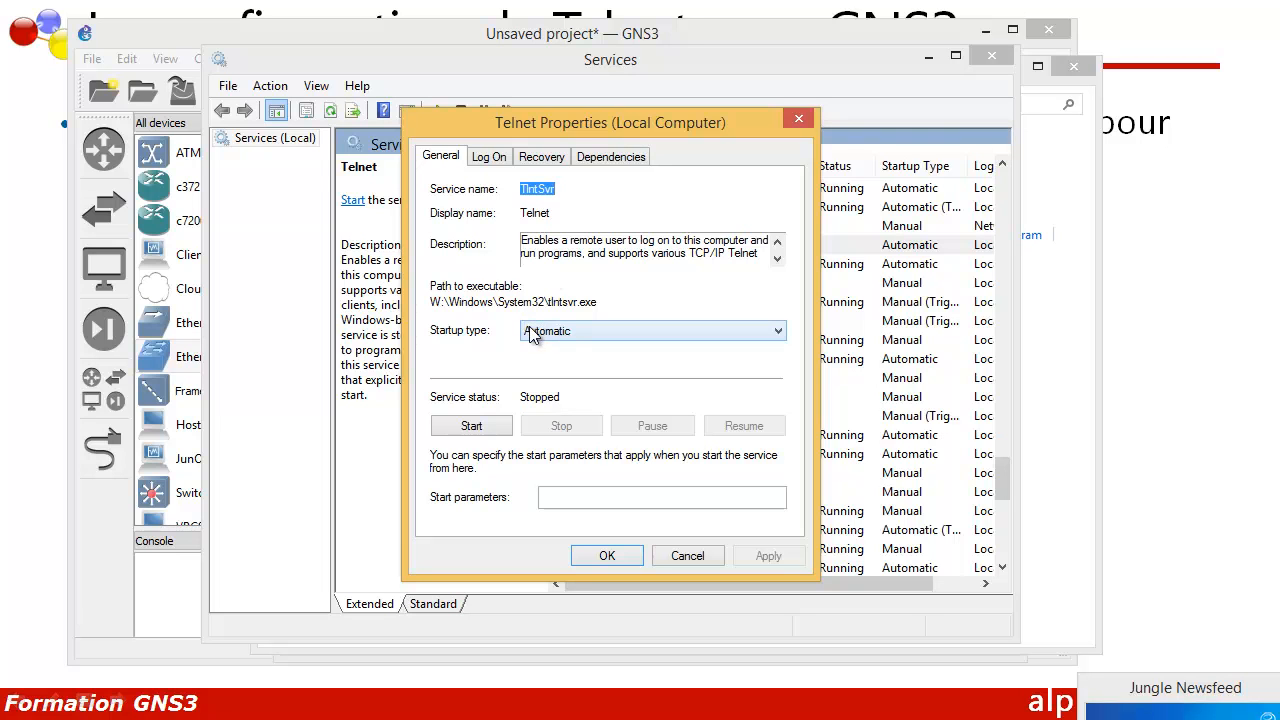
left_click(476, 426)
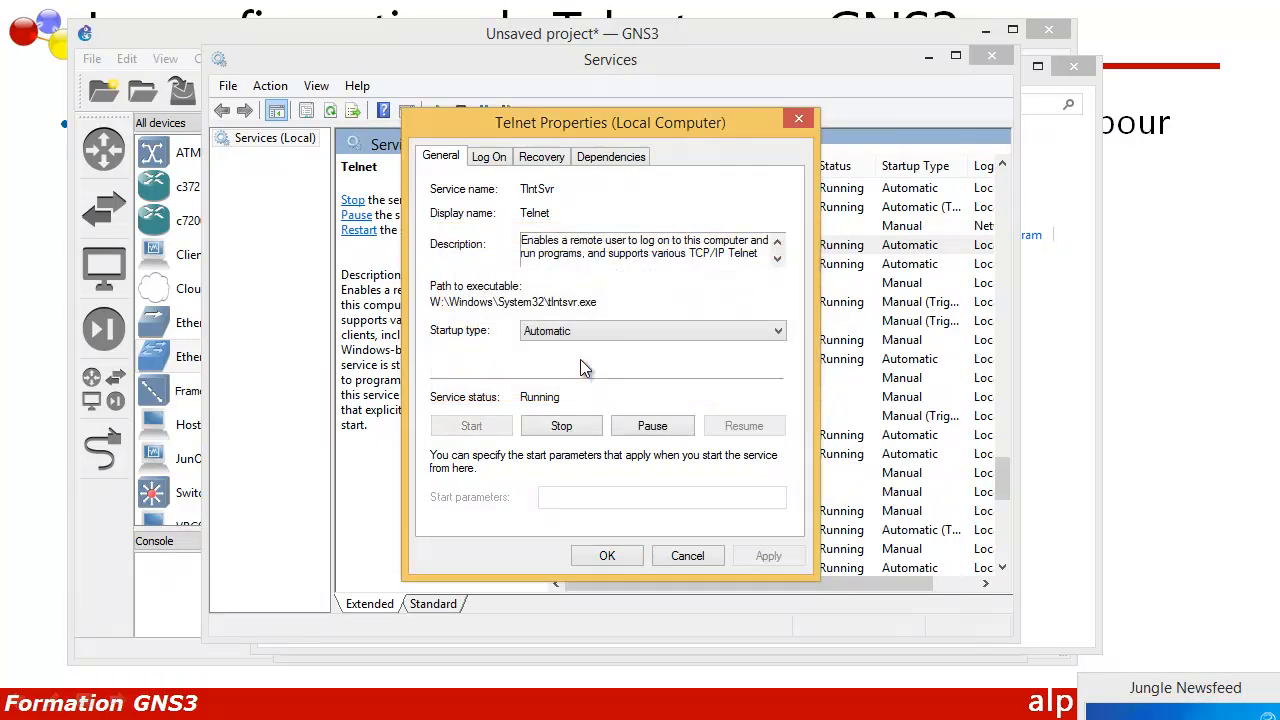
left_click(614, 562)
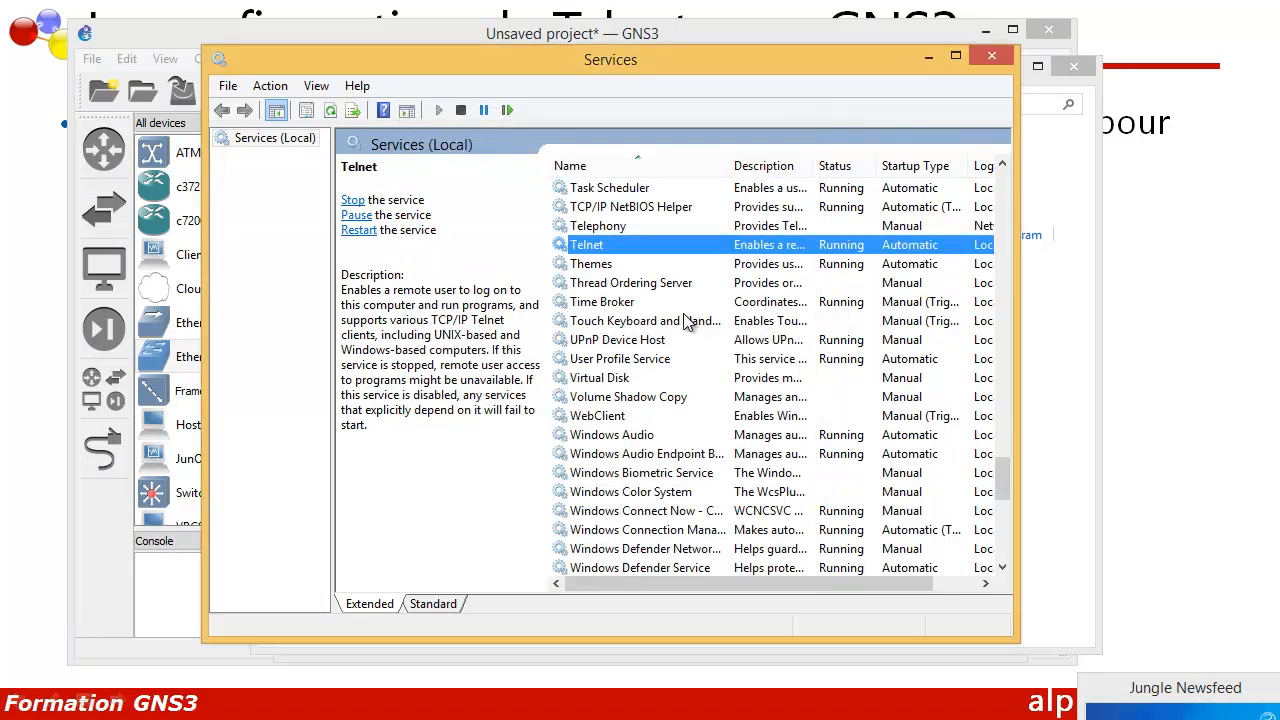
key("alt+F4")
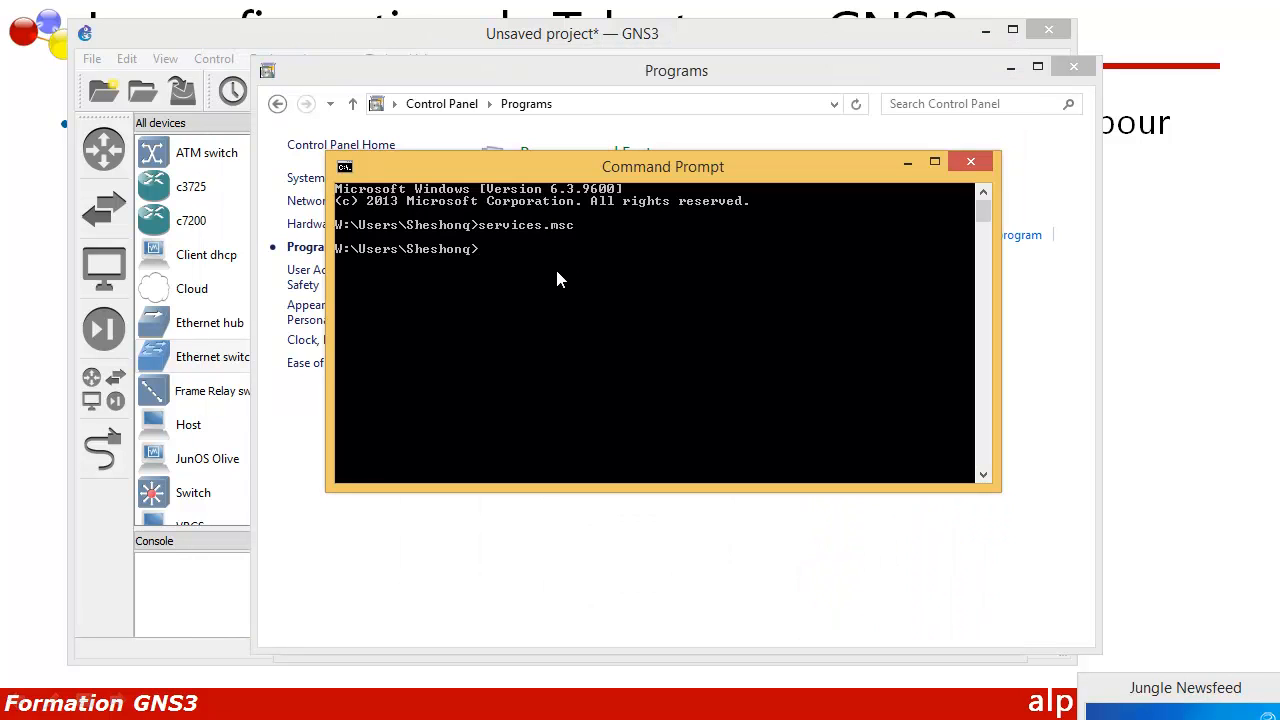
Step: Telnet to R1 at 10.0.0.1 port 23 and log in with the local username and password
type("tel")
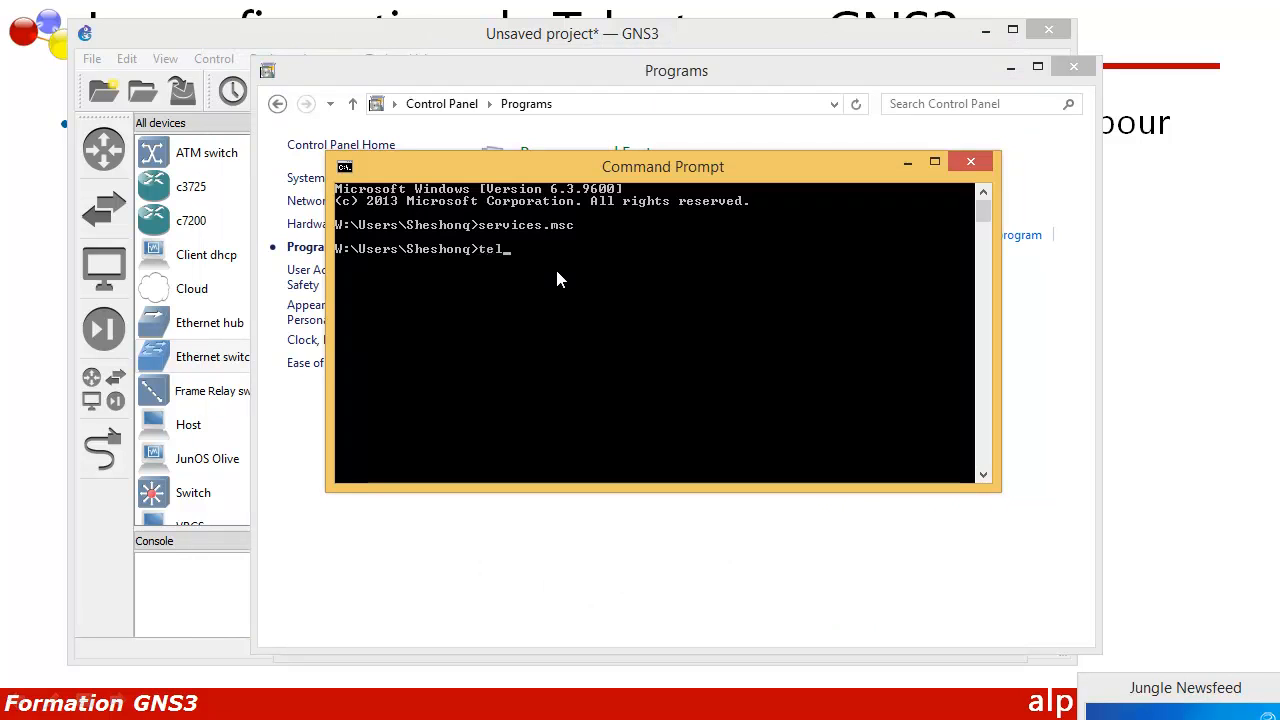
type("ne")
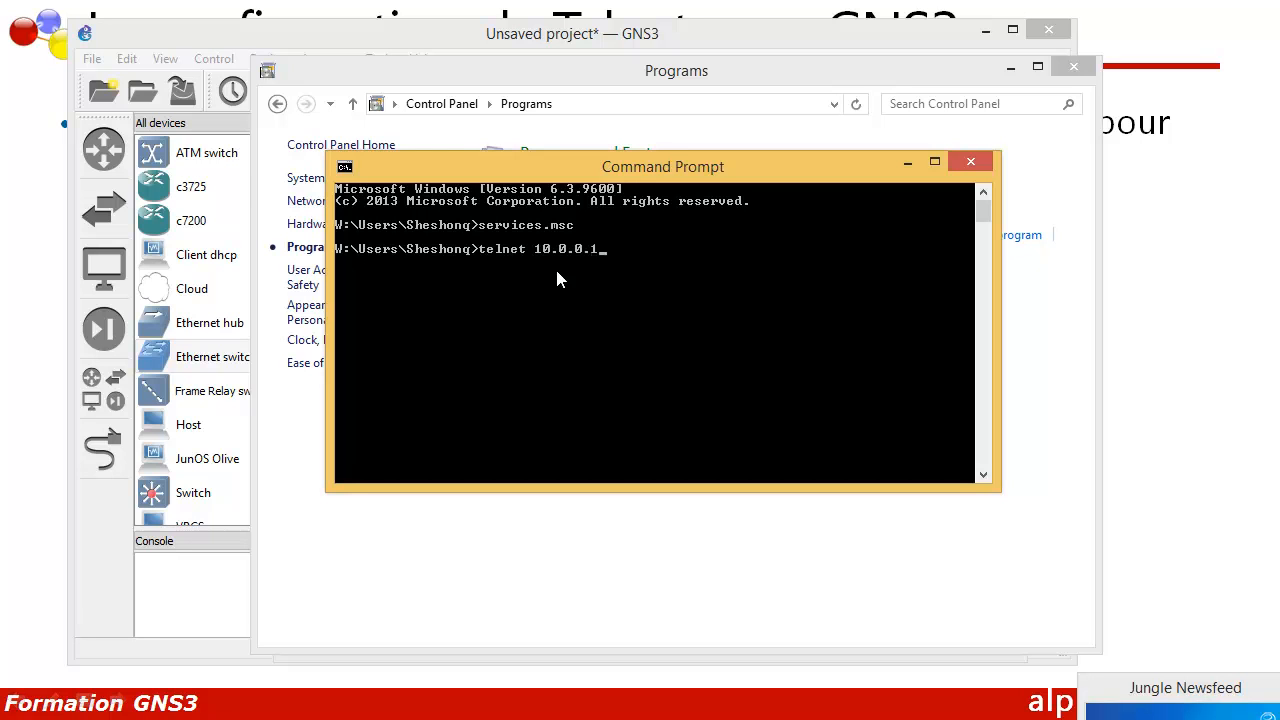
type("t 10.0.0.1 23")
key("Return")
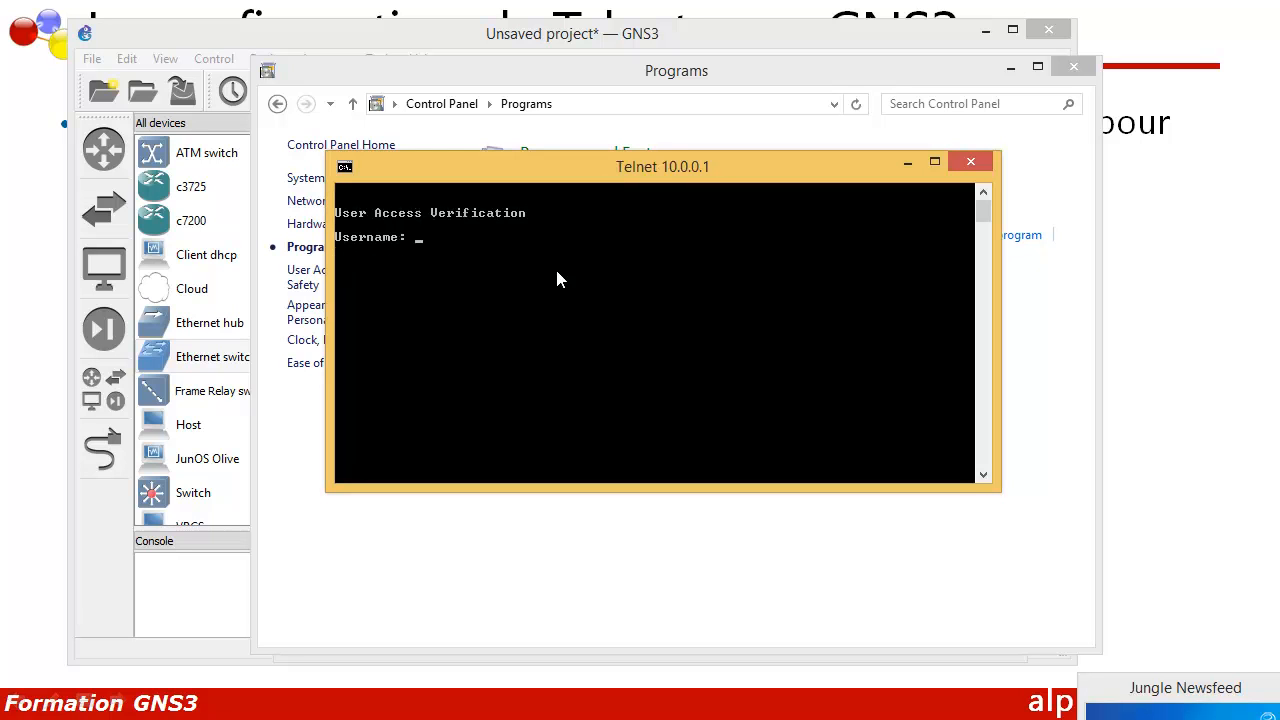
type("cisco")
key("Return")
key("Return")
key("Return")
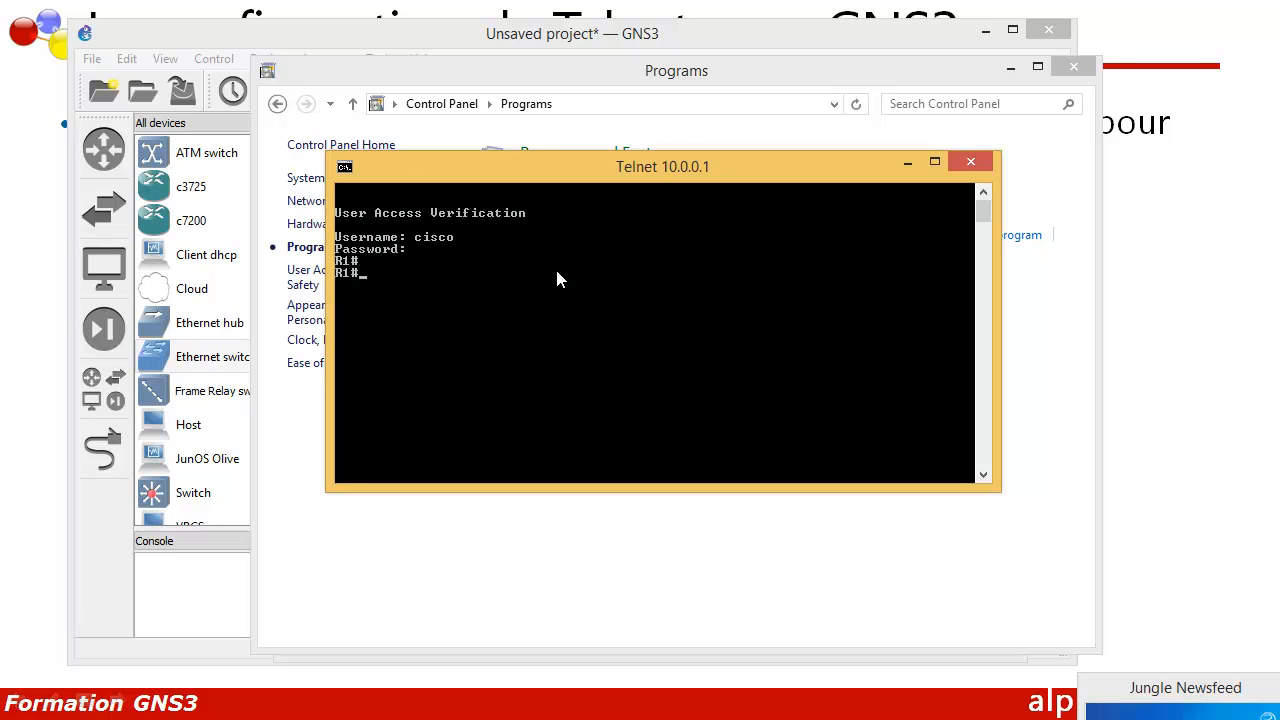
key("Return")
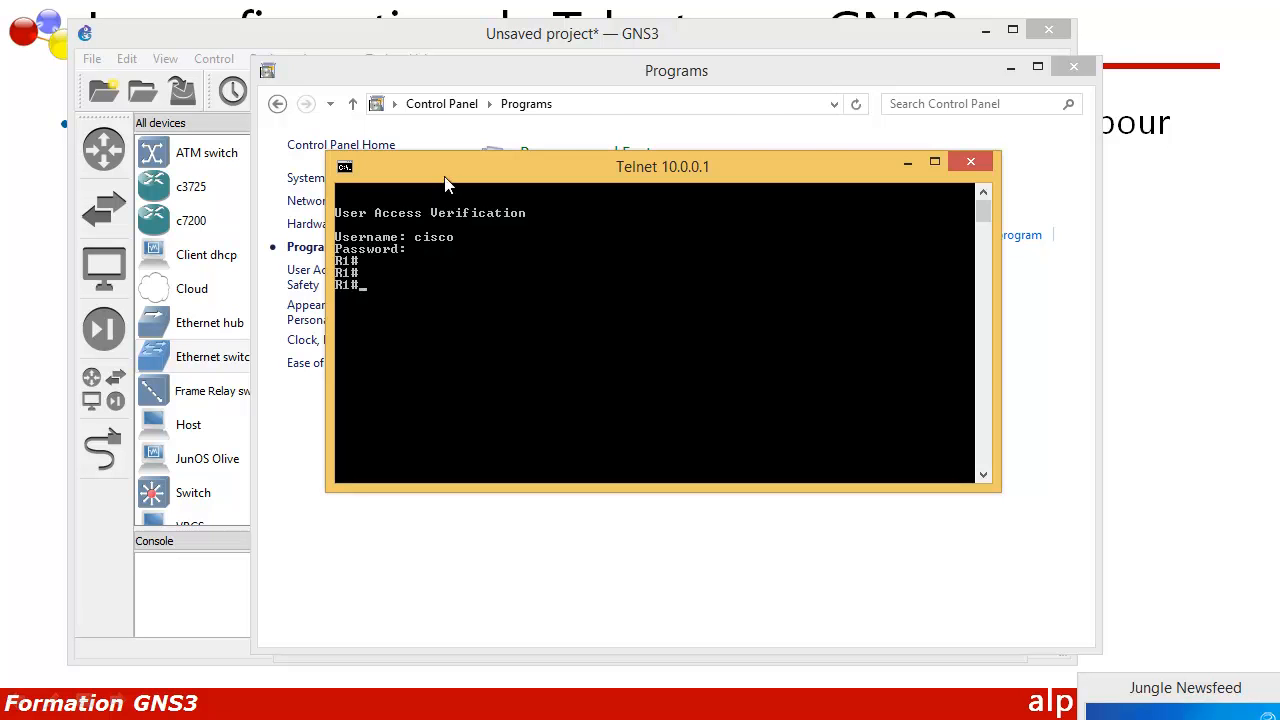
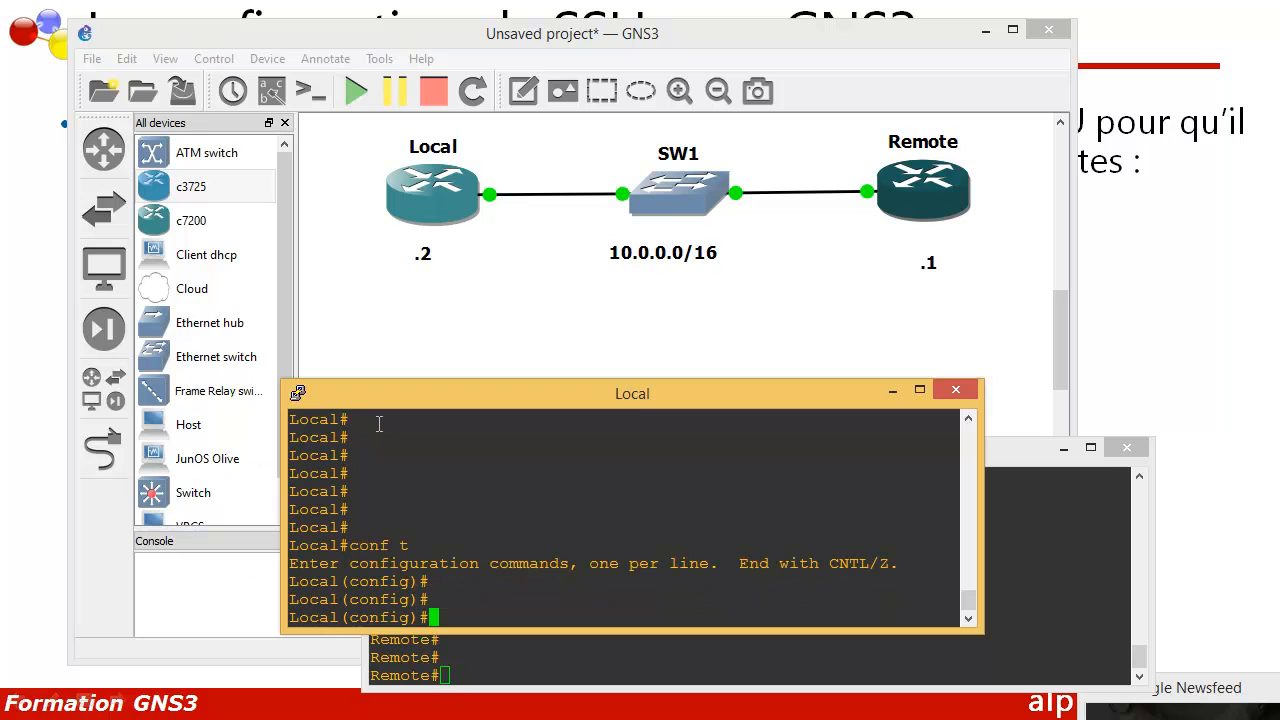
Step: On Local, enable FastEthernet0/0 with no shutdown and address 10.0.0.2 255.255.0.0
type("int f 0/0")
key("Return")
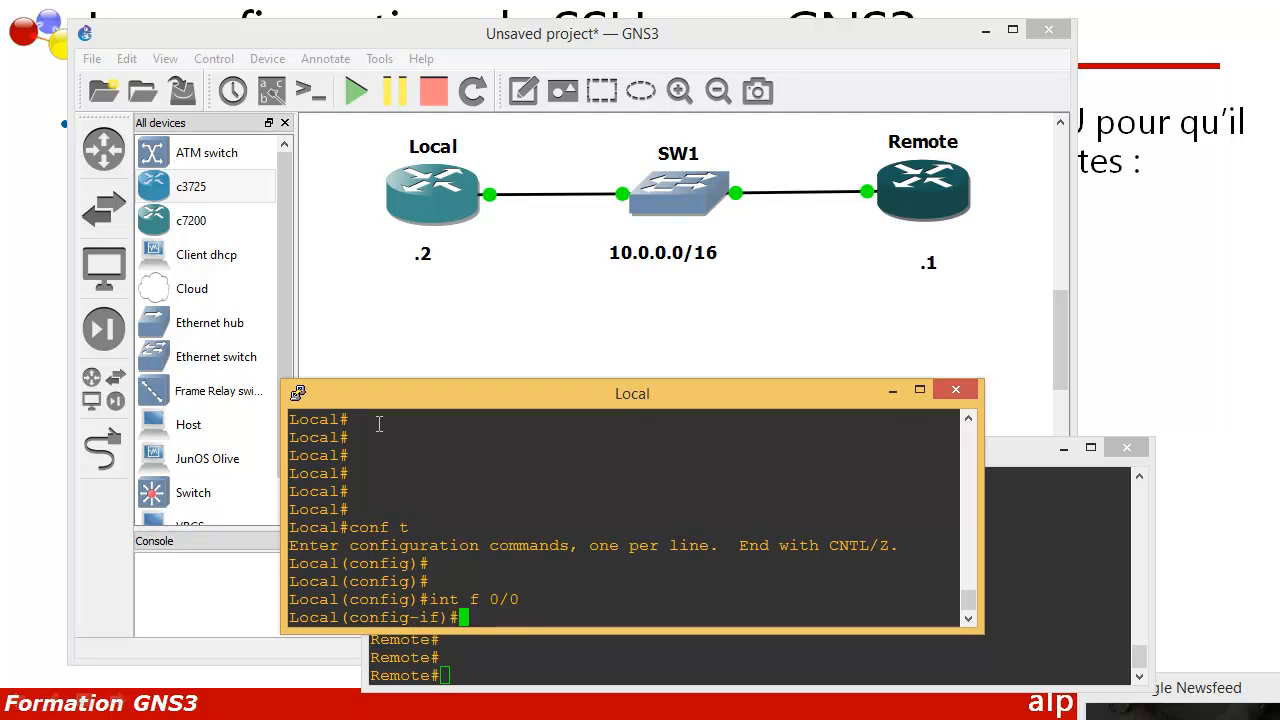
type("no shu")
key("Tab")
key("Return")
type("ip")
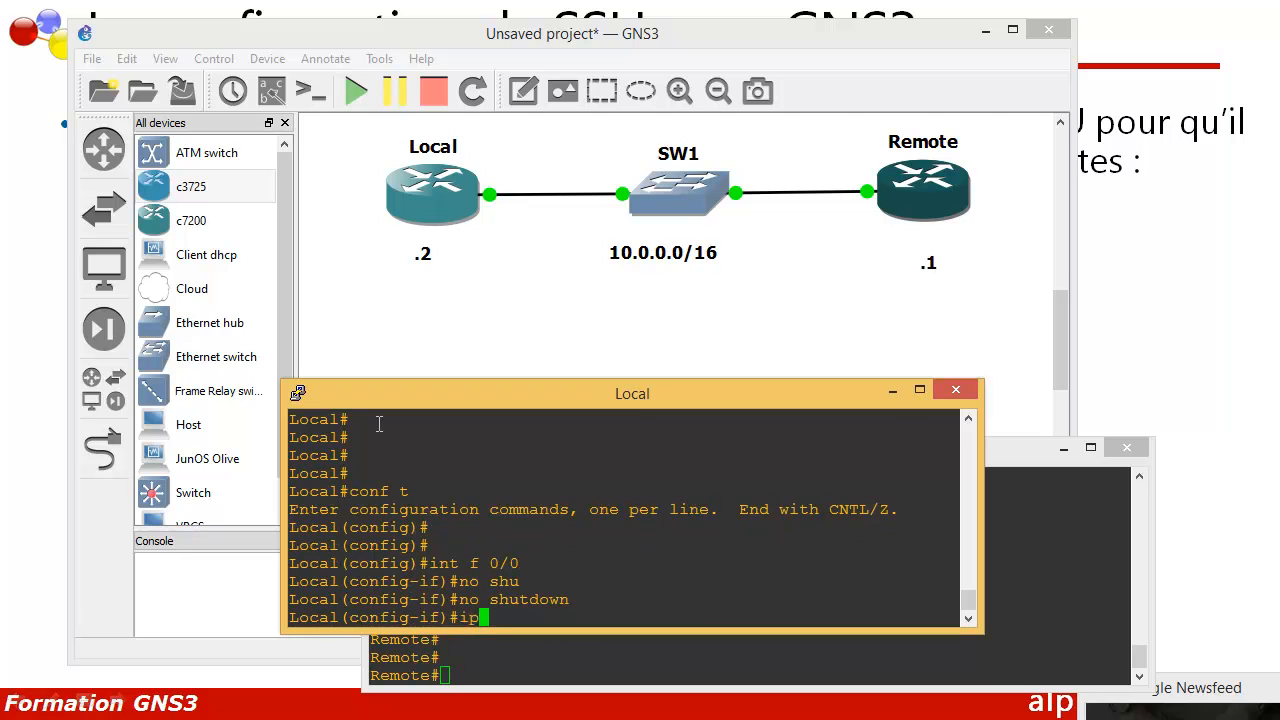
type(" add")
key("Tab")
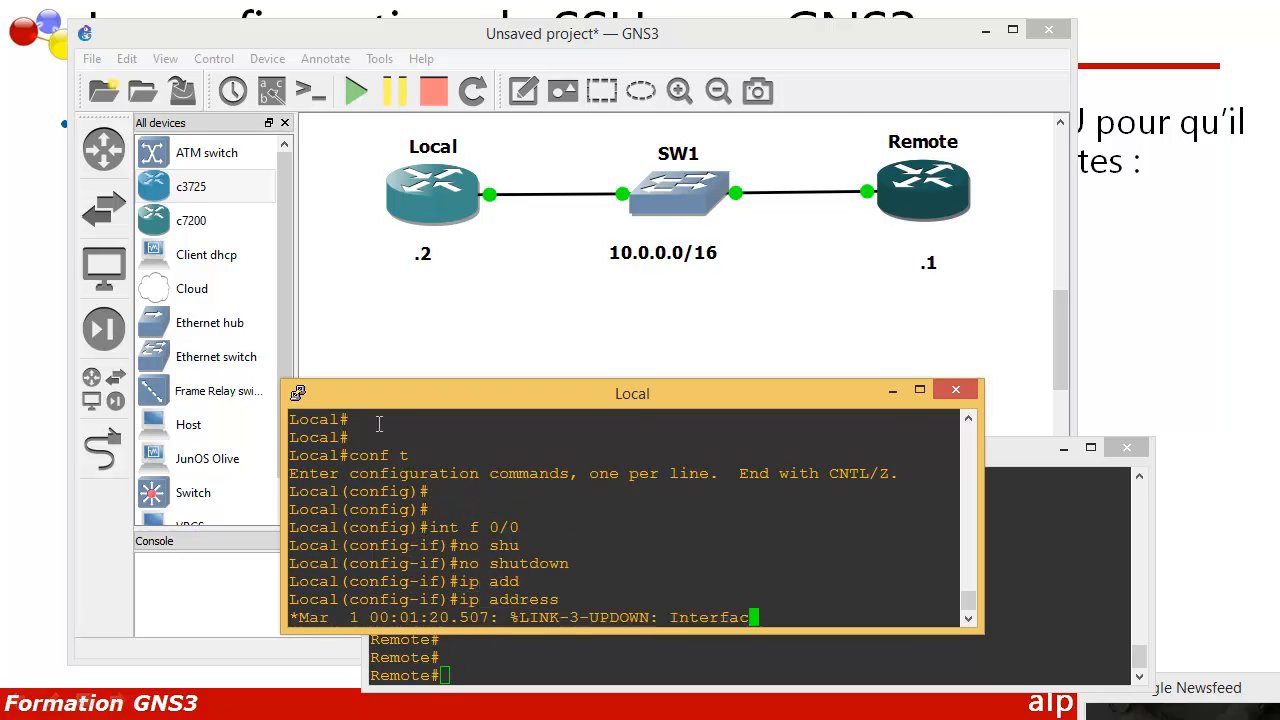
type("10.0.0.")
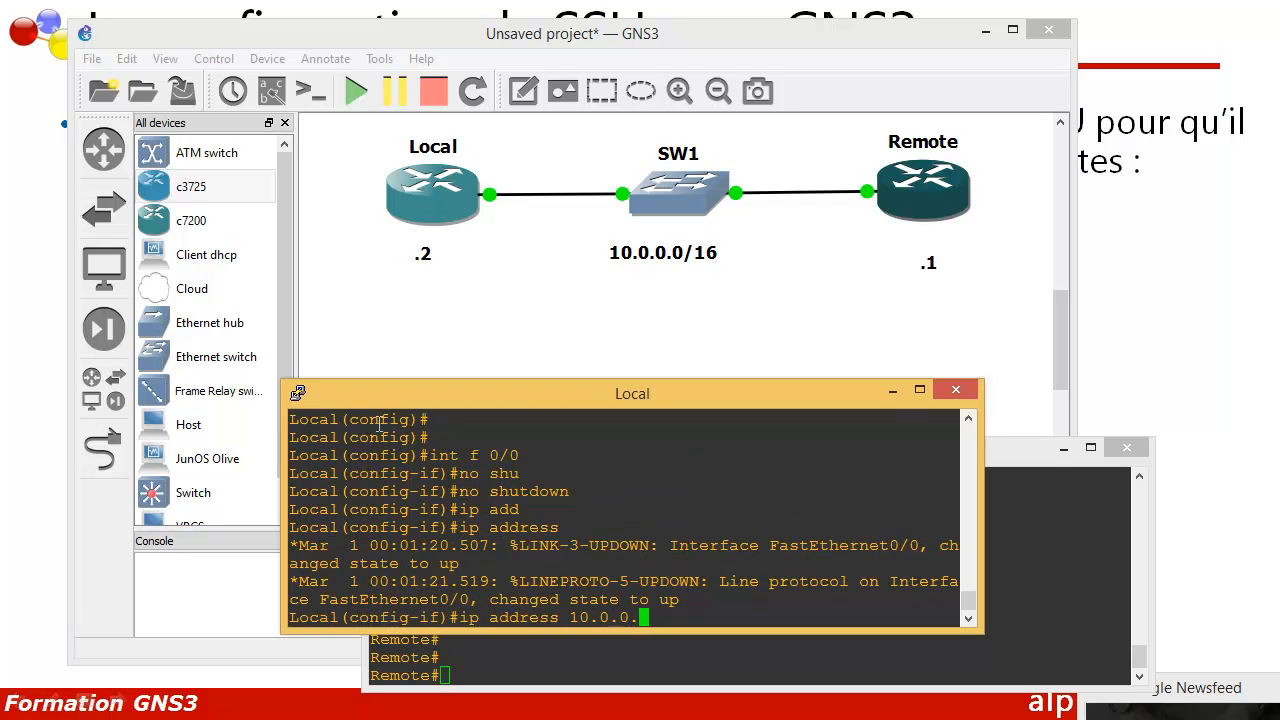
type("2 255.255.0.0")
key("Return")
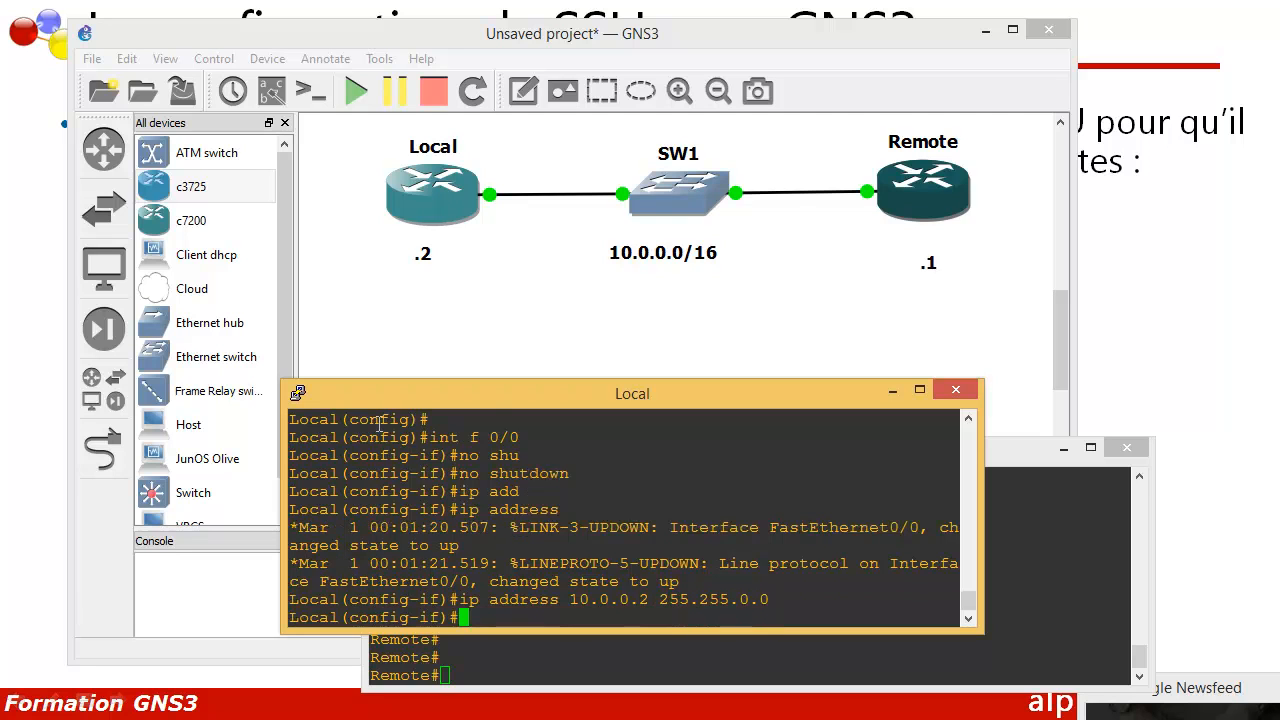
Step: Exit interface and configuration modes back to privileged exec
key("Return")
key("Return")
type("exit")
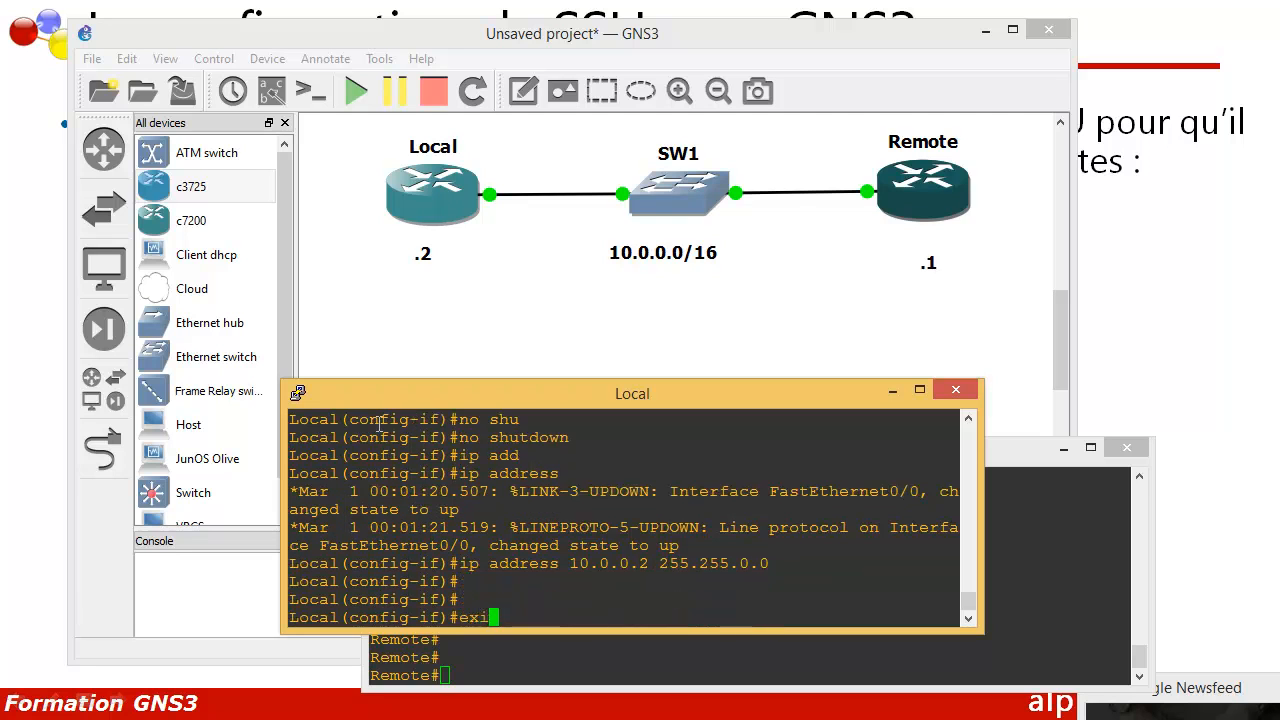
key("Return")
key("Return")
key("Return")
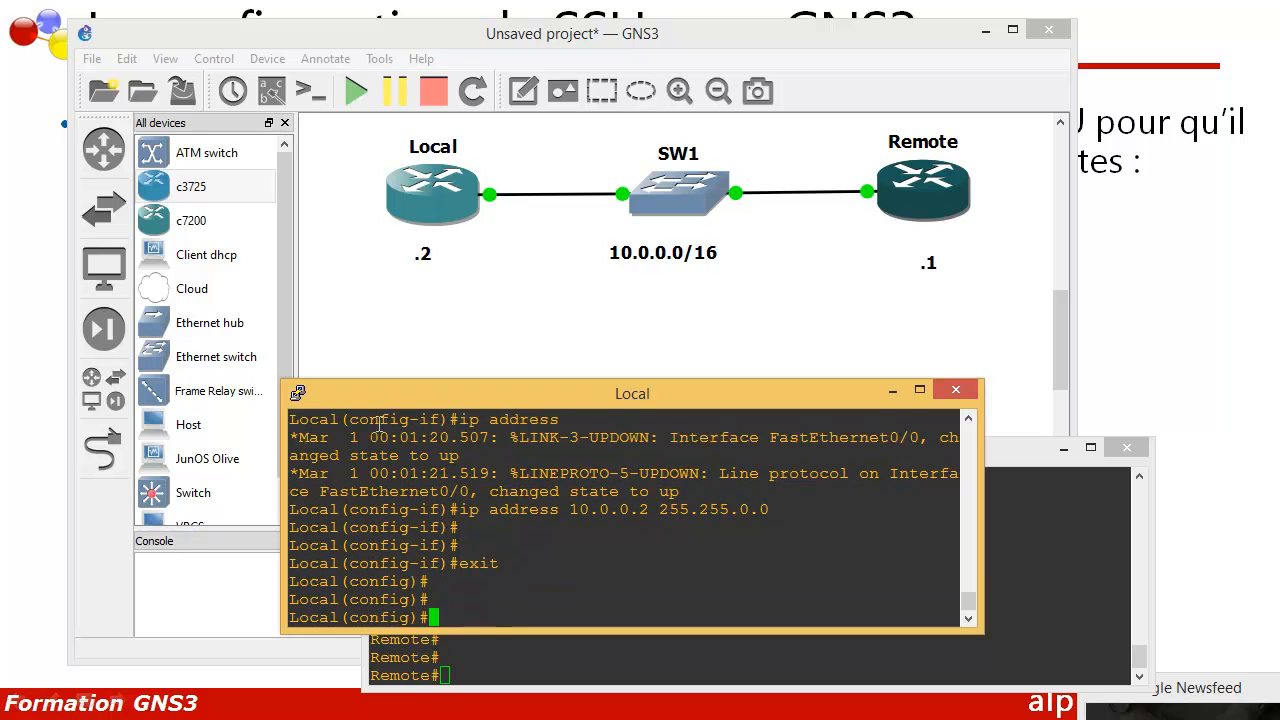
type("exit")
key("Return")
key("Return")
key("Return")
key("Return")
key("Return")
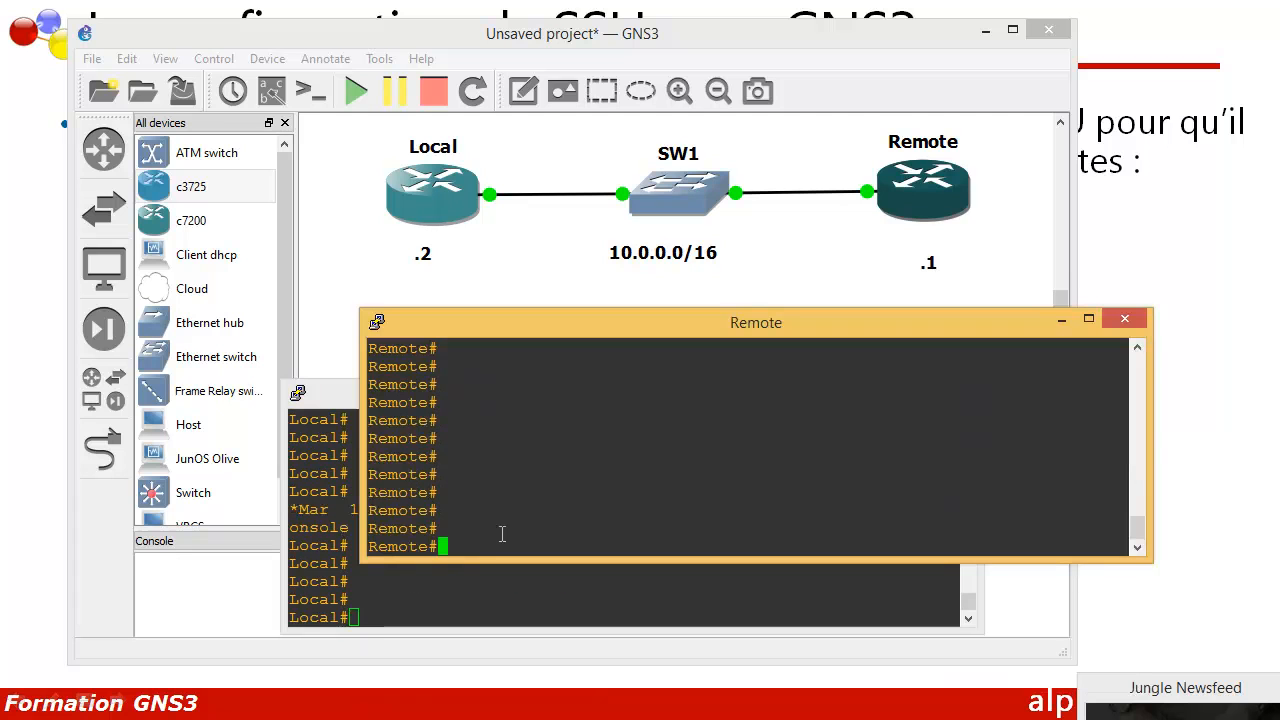
Step: On Remote, enter FastEthernet0/0 configuration from conf t and bring it up with no shutdown
type("conf t")
key("Return")
key("Return")
key("Return")
type("int f ")
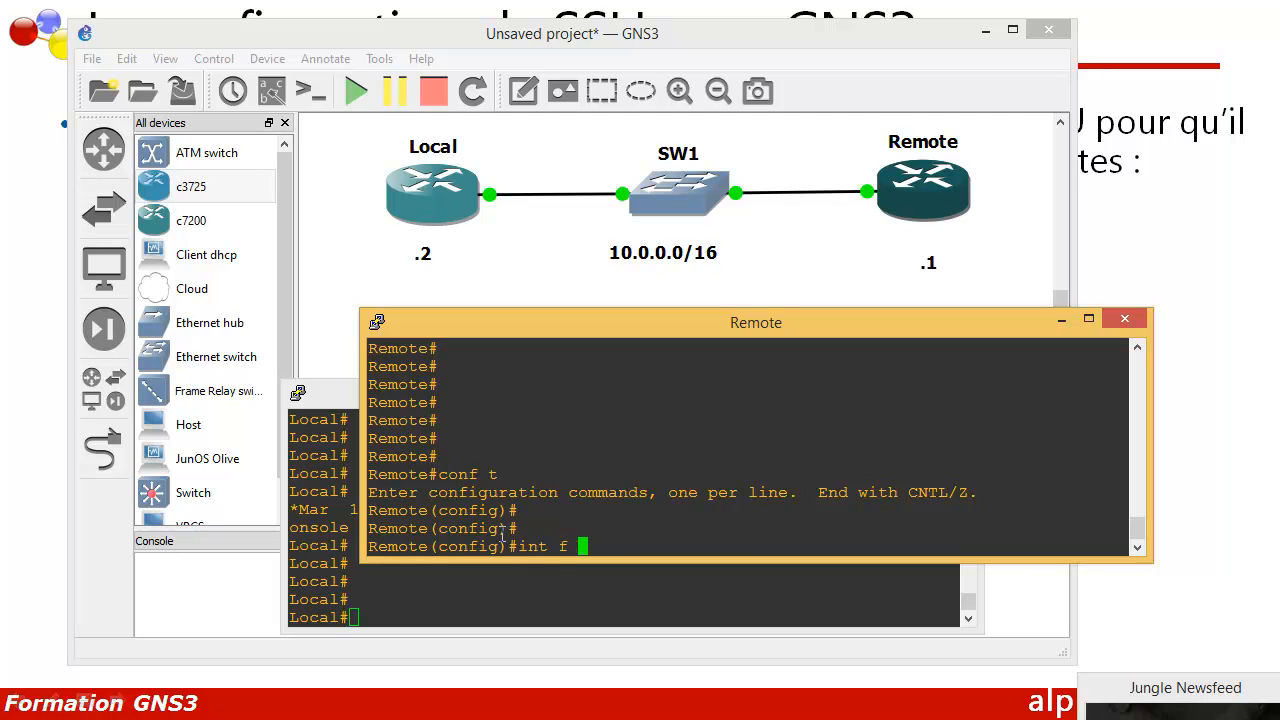
type("0/0")
key("Return")
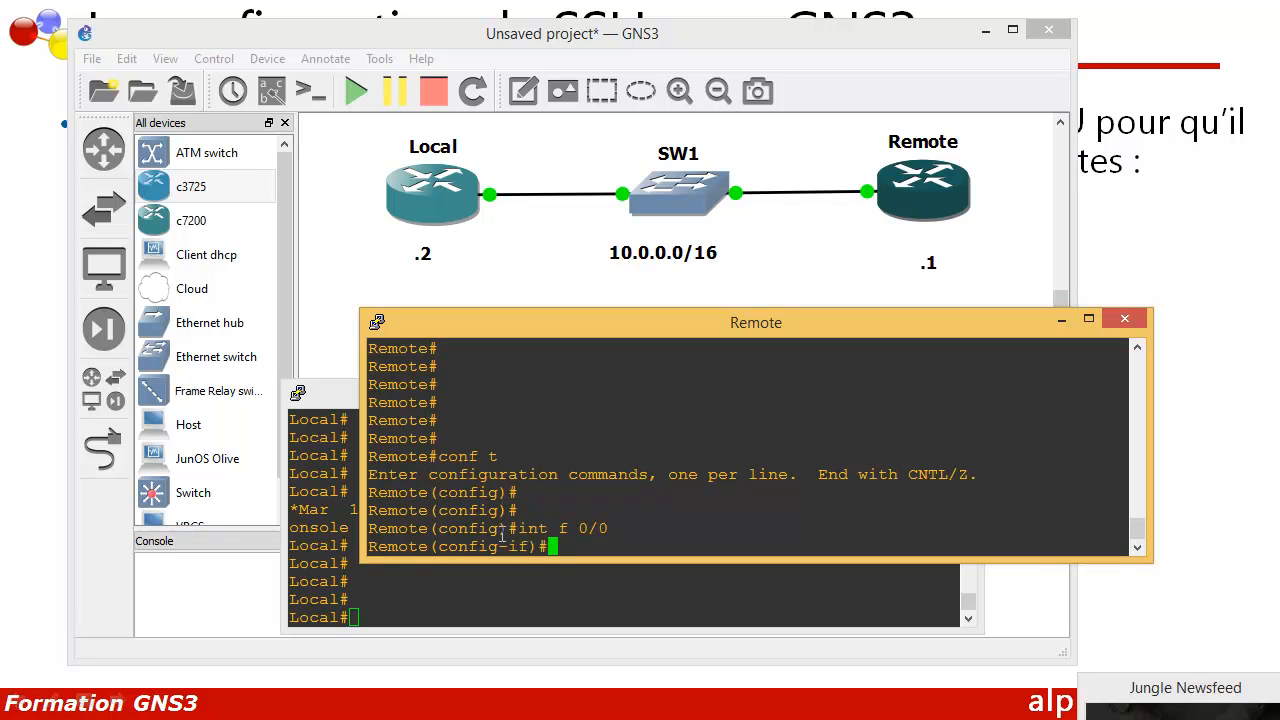
type("no shu")
key("Tab")
key("Return")
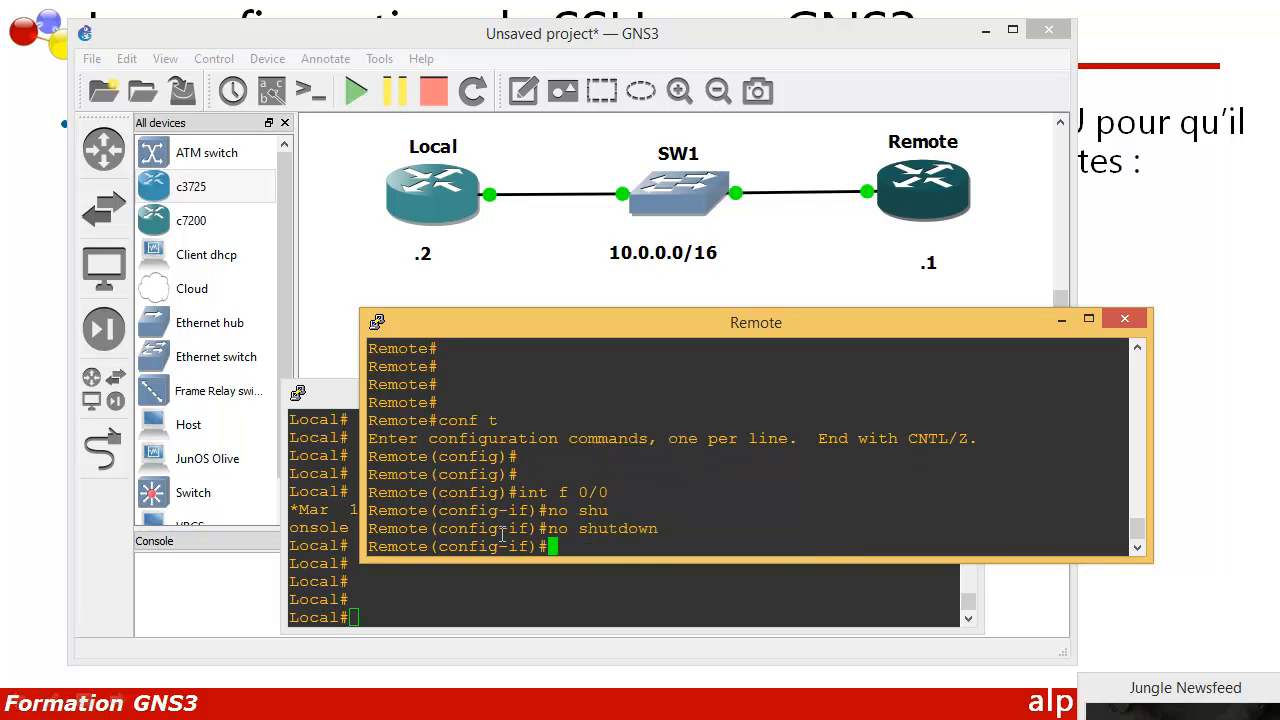
key("Return")
key("Return")
key("Return")
Step: Assign 10.0.0.1 255.255.0.0 to the interface and return to global configuration
type("ip add")
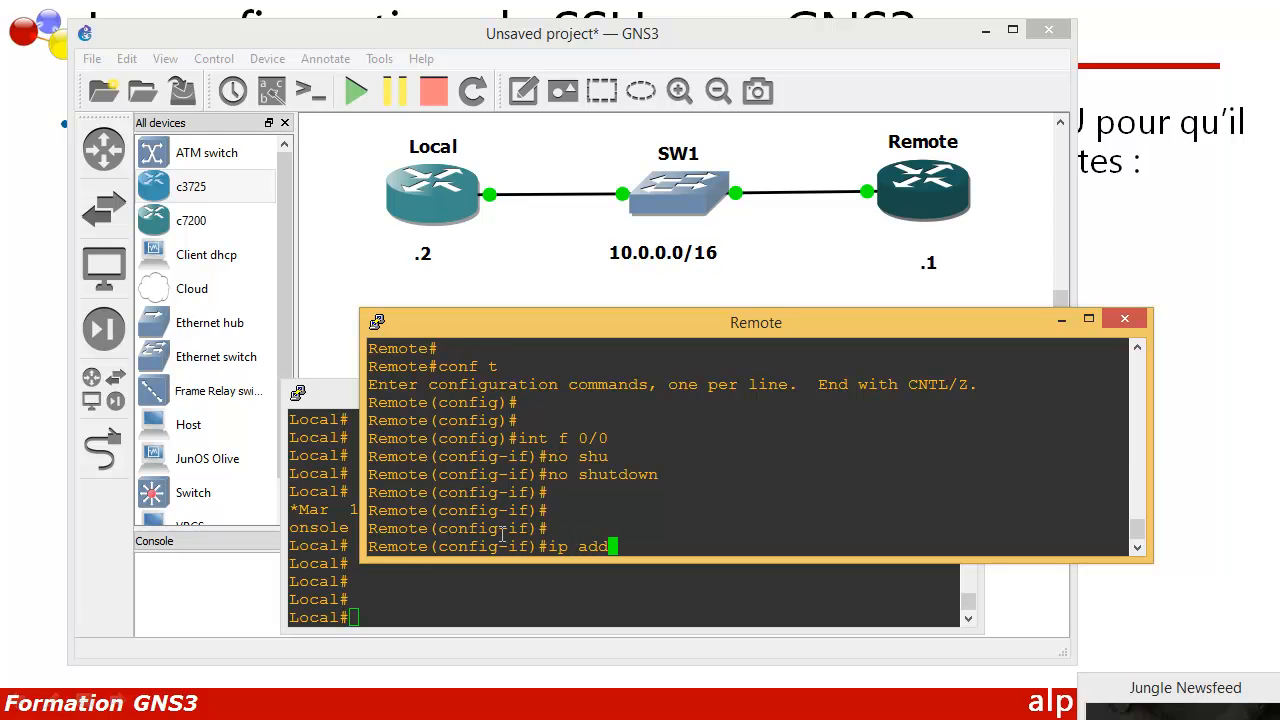
key("Tab")
type("10.0.0.1 255.255.0.0")
key("Return")
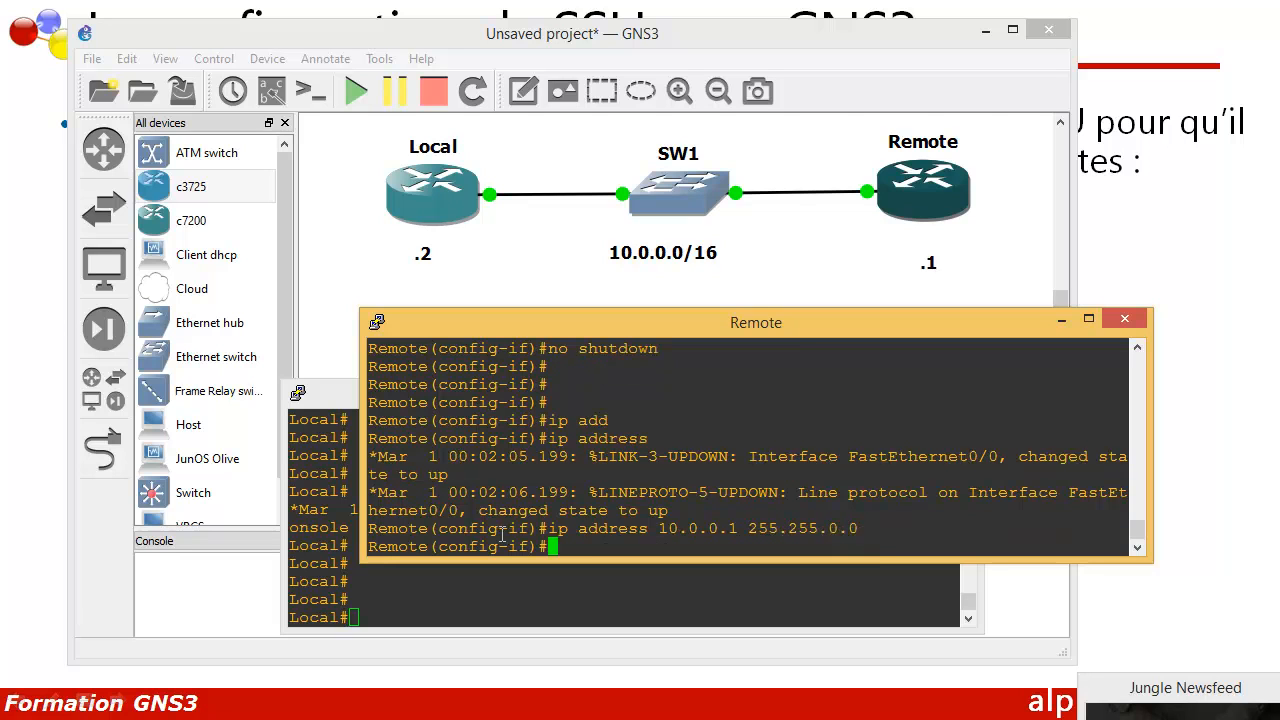
key("Return")
key("Return")
type("exi")
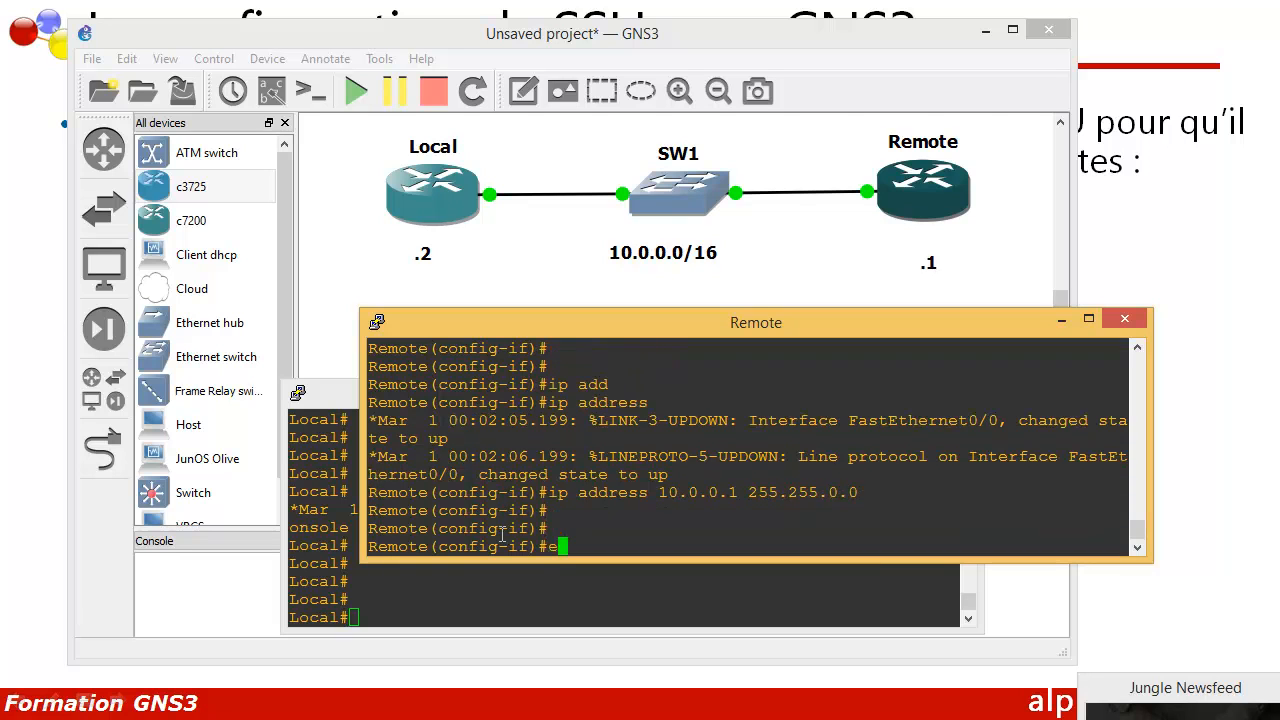
type("t")
key("Return")
key("Return")
key("Return")
key("Return")
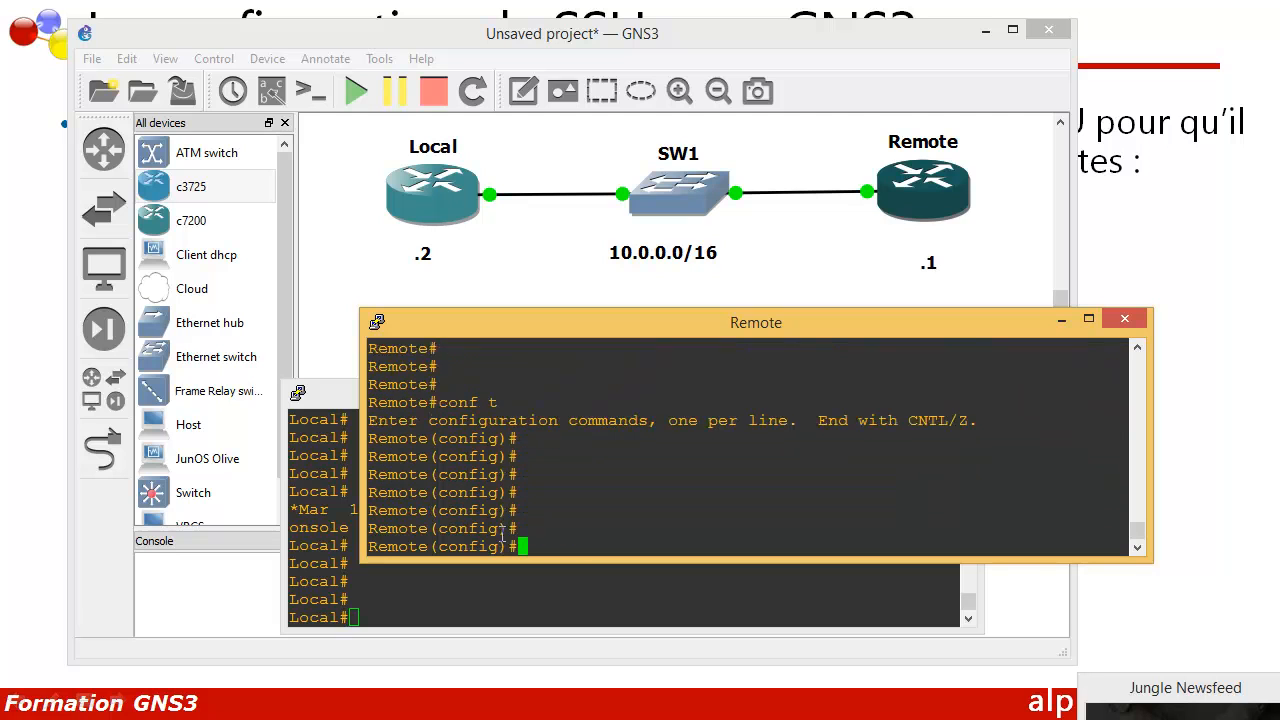
key("Return")
key("Return")
key("Return")
key("Return")
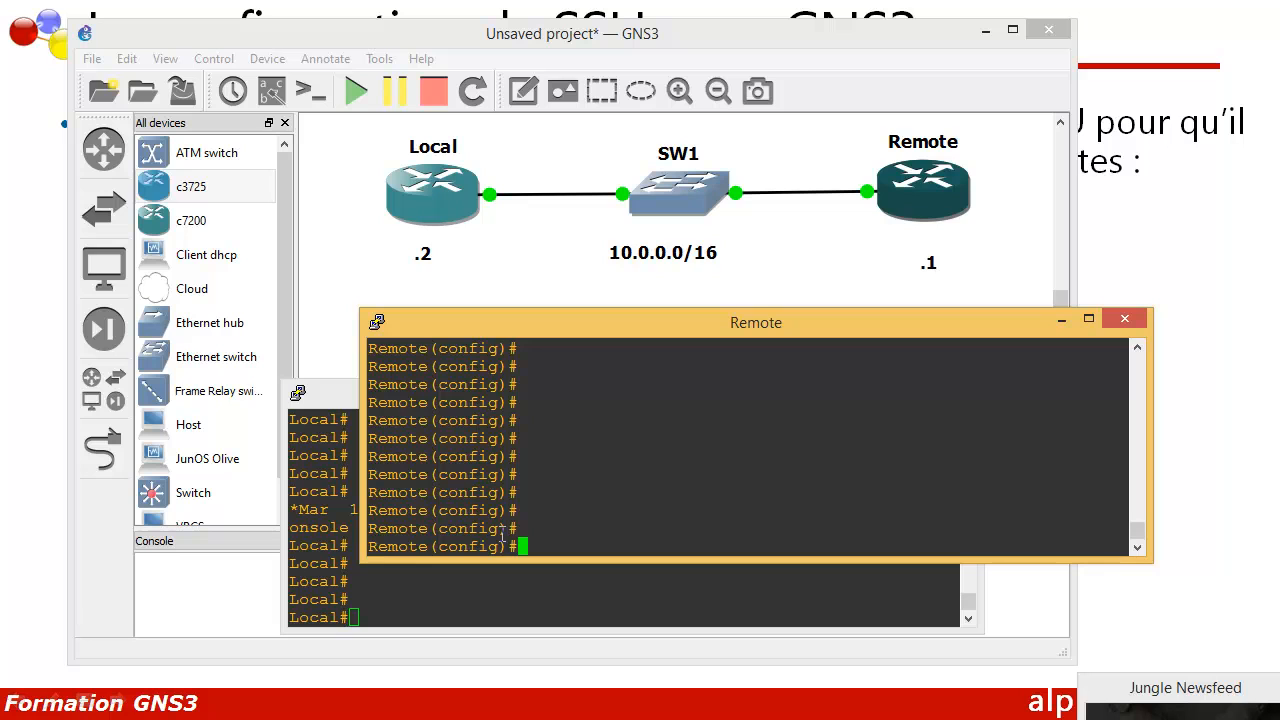
Step: Set the Remote router's domain name to alphorm.com
type("ip domai")
key("Tab")
type("-")
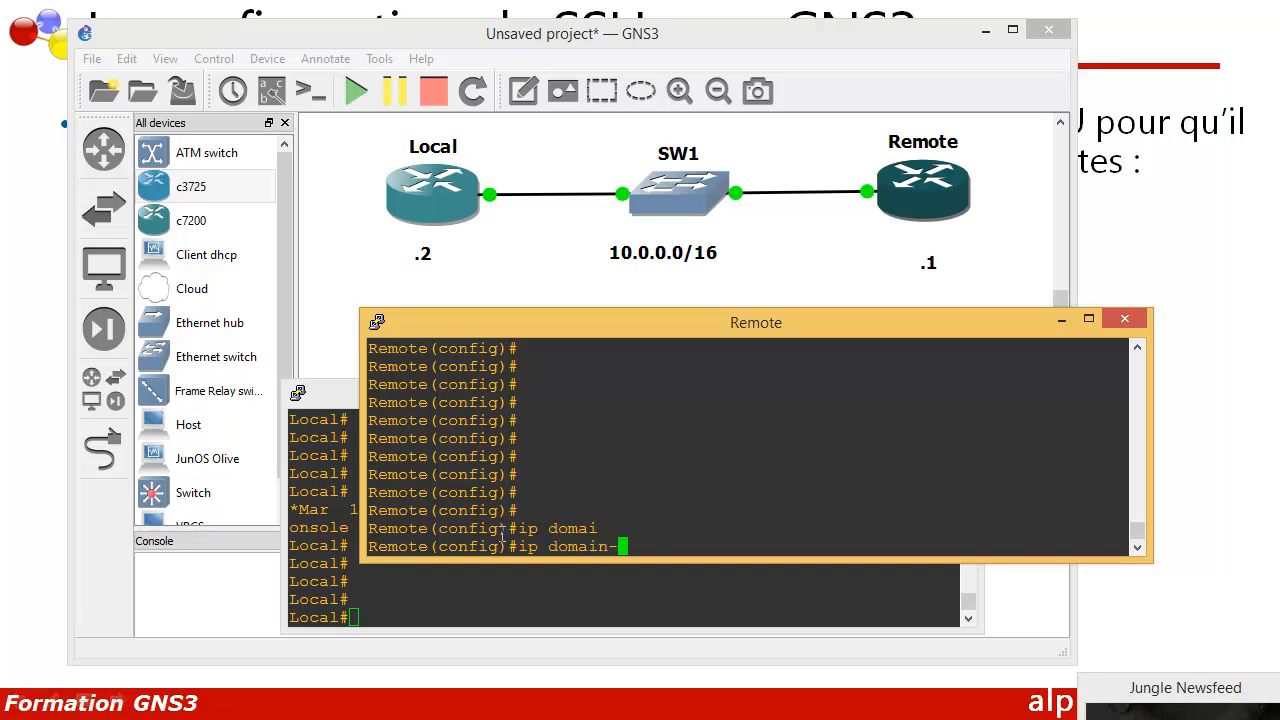
type("n")
key("Tab")
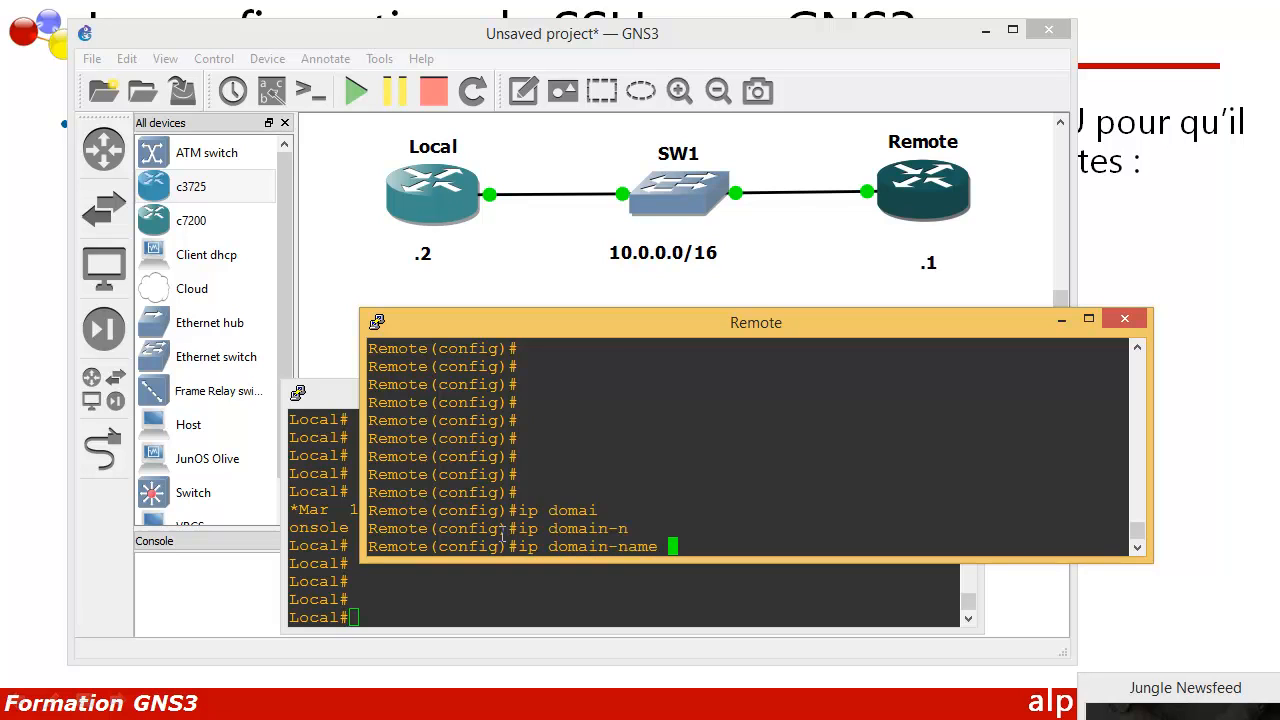
type("alphorm.com")
key("Return")
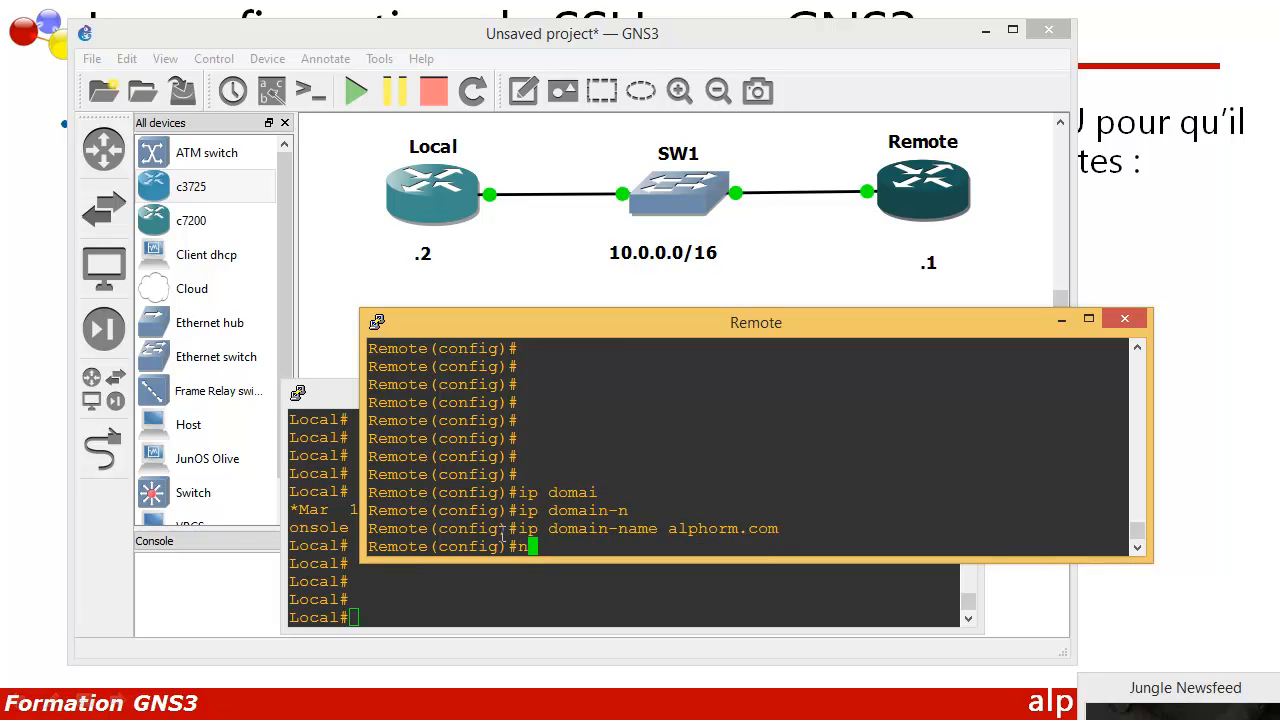
Step: Create local user 'cisco' with privilege 15 and a login password
type("user")
key("Tab")
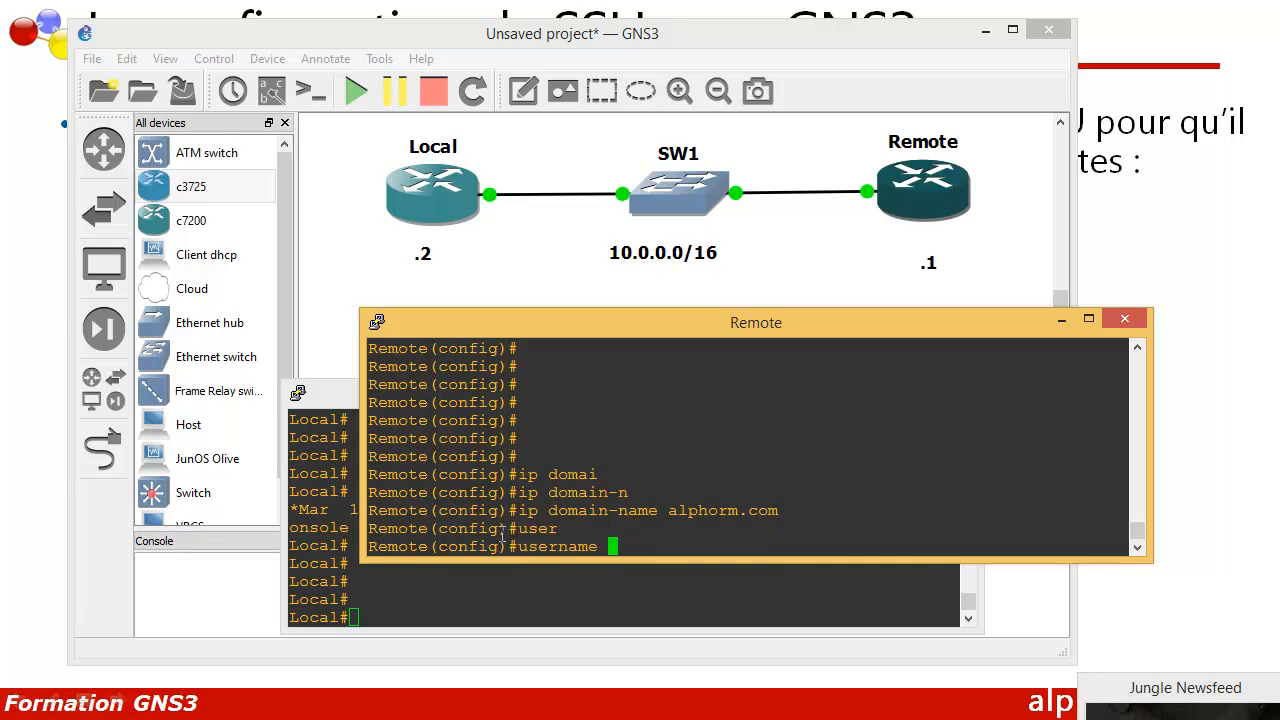
type("cisco pri")
key("Tab")
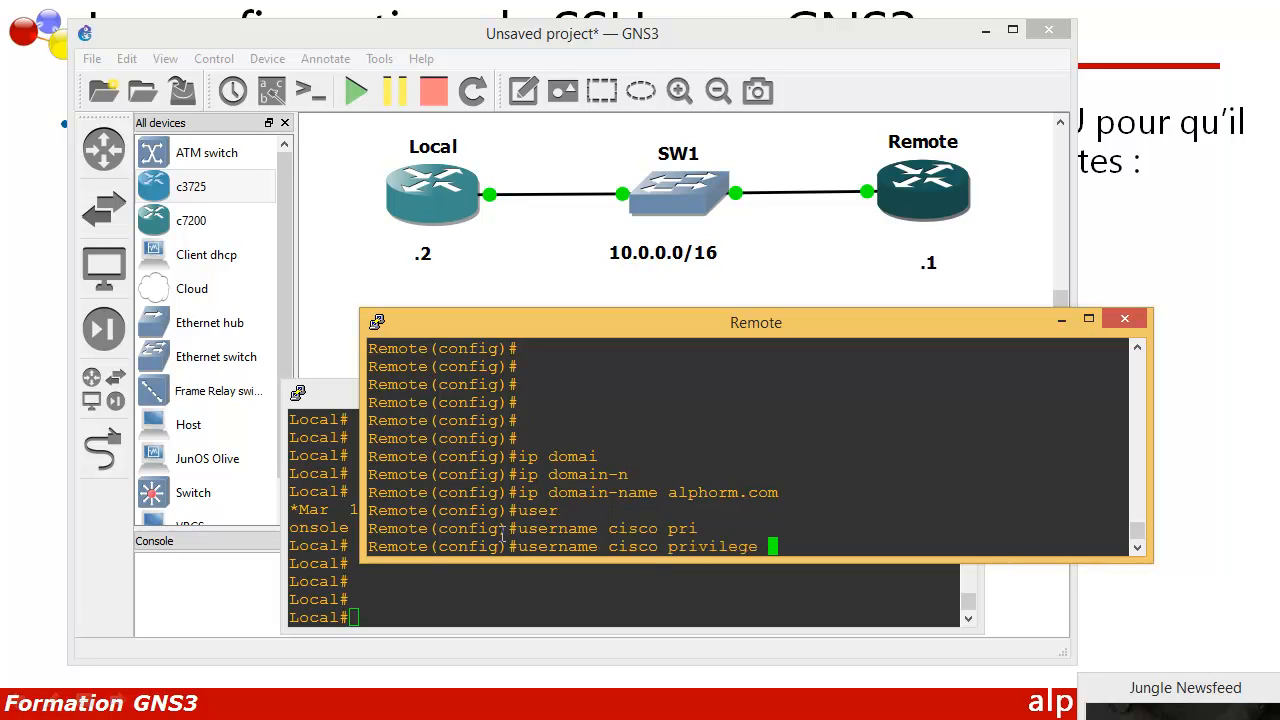
type("15 pass")
key("Tab")
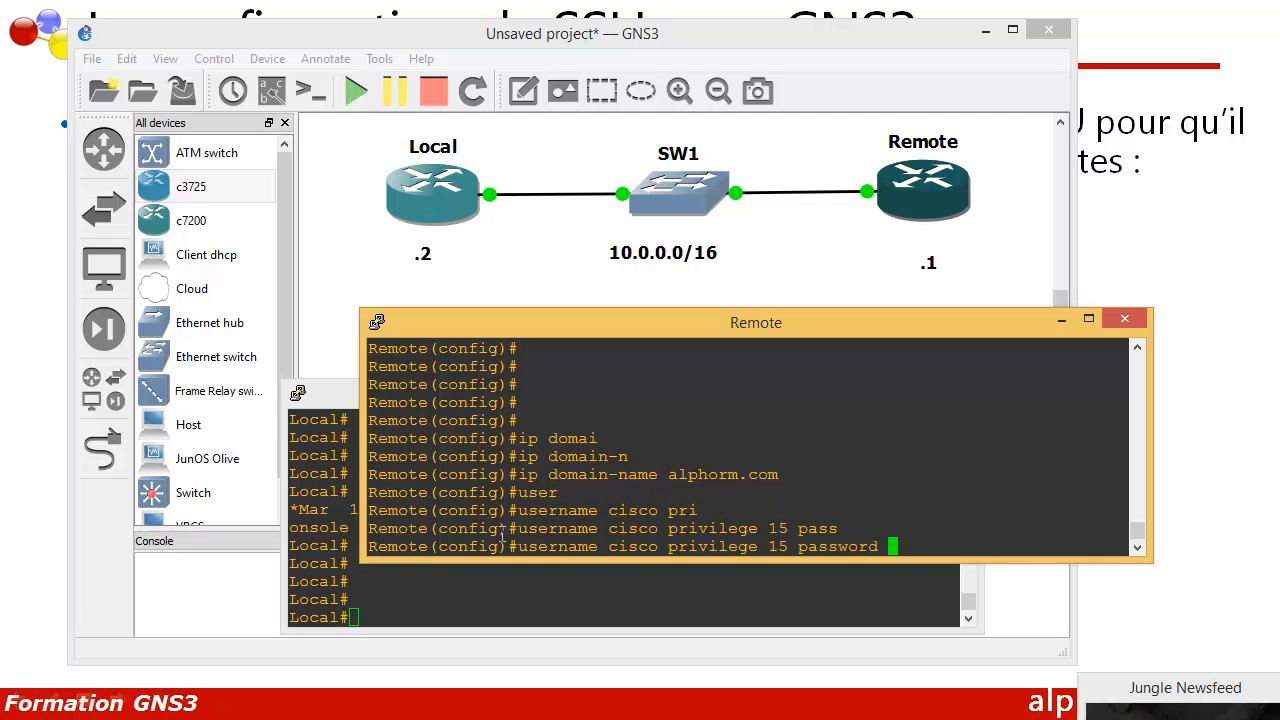
type("root")
key("Return")
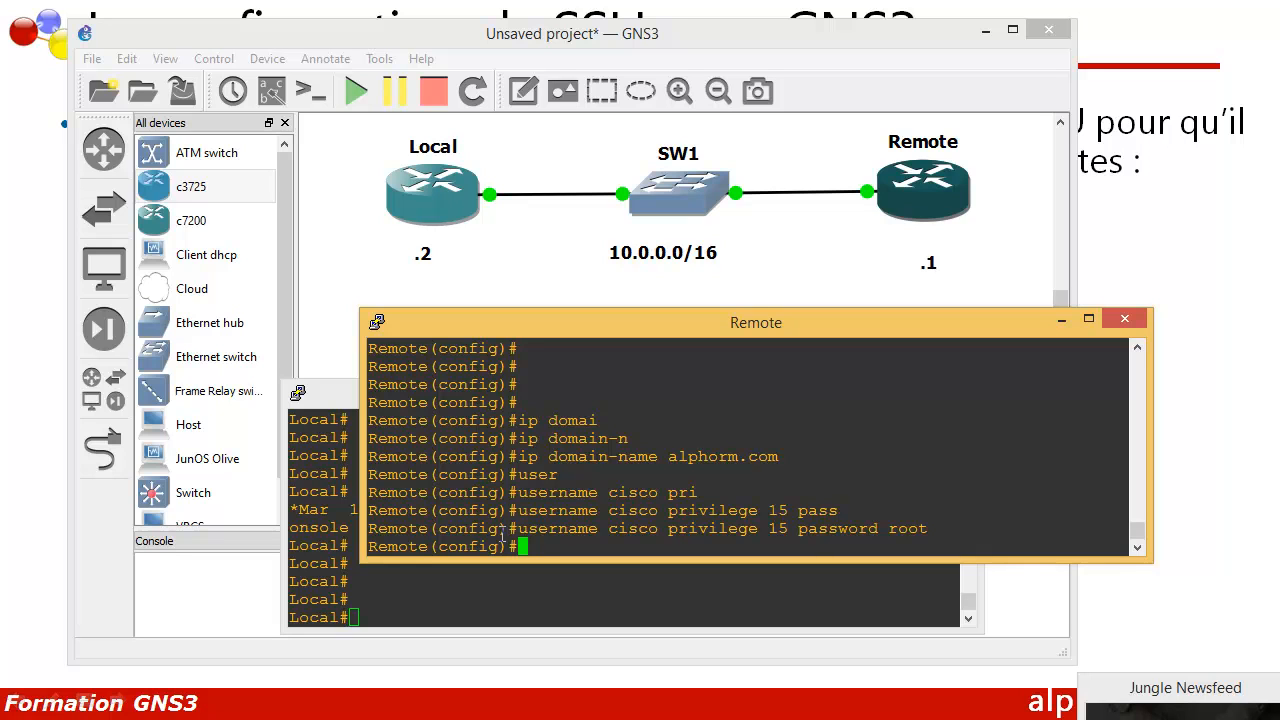
Step: Generate a 2048-bit RSA key pair with crypto key generate rsa to enable SSH
type("cry")
key("Tab")
type("key ")
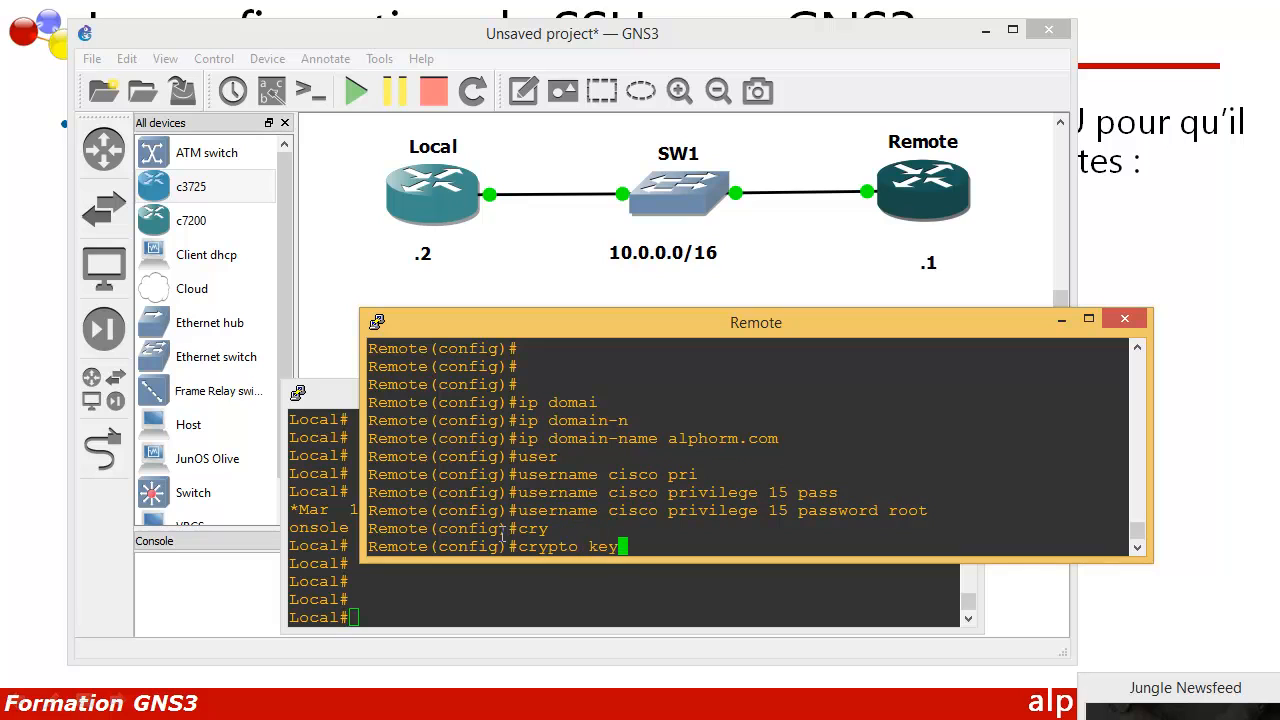
type("gene")
key("Tab")
type("rsa")
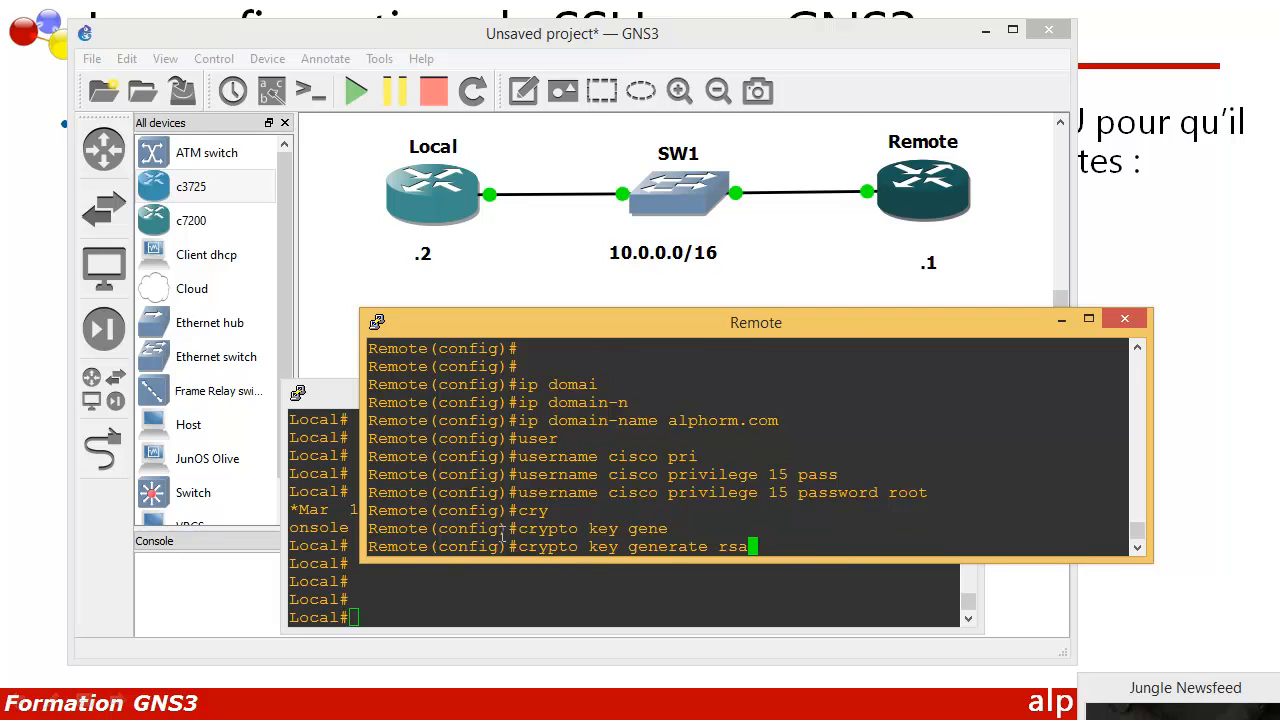
key("Return")
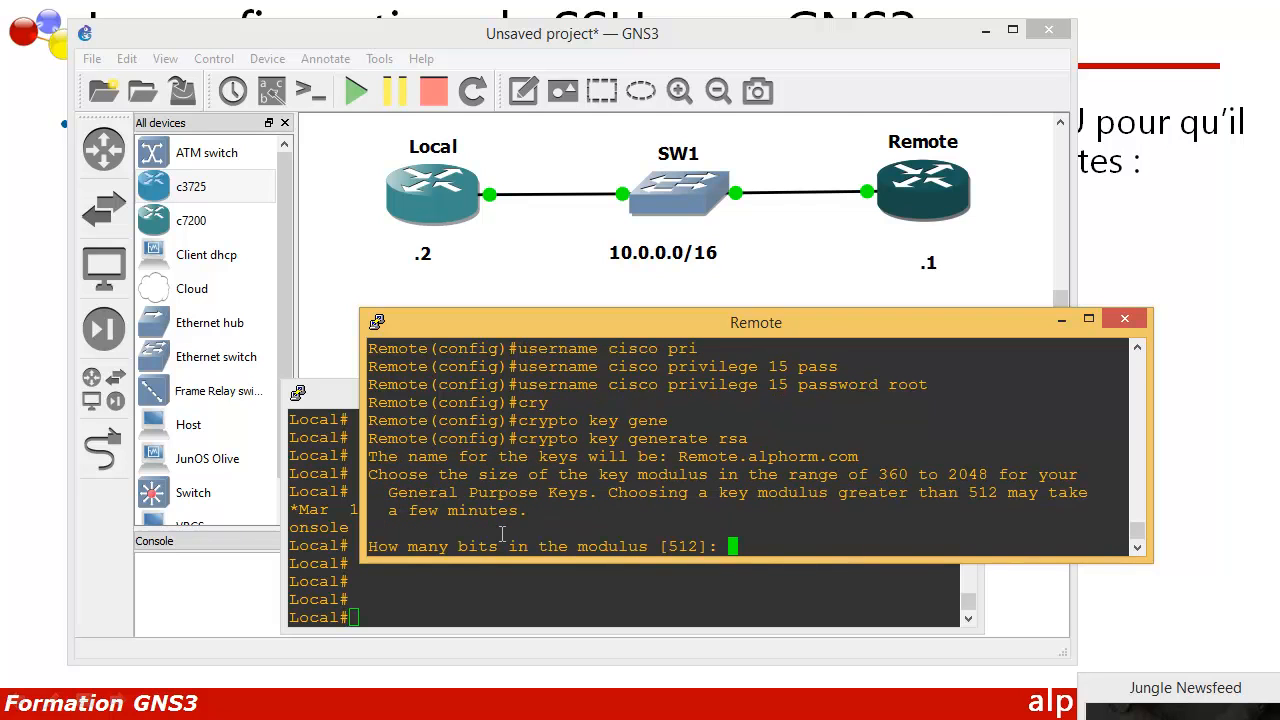
type("2048")
key("Return")
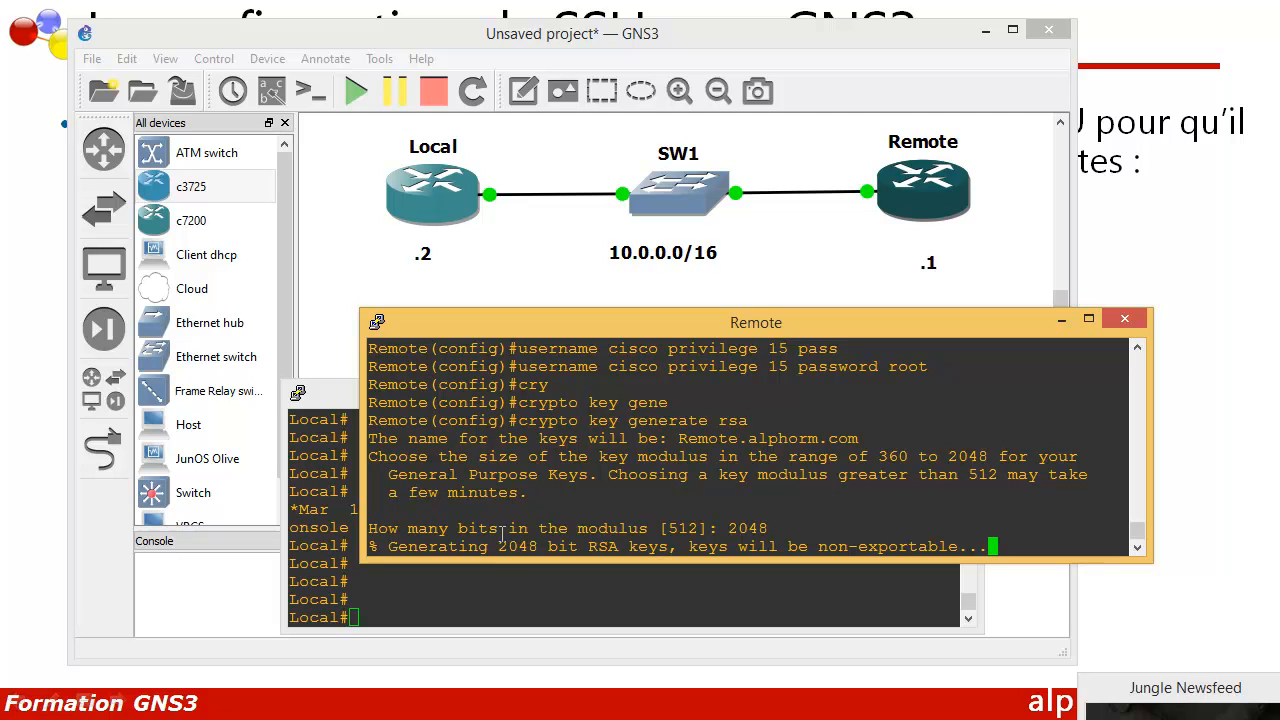
type("ip ")
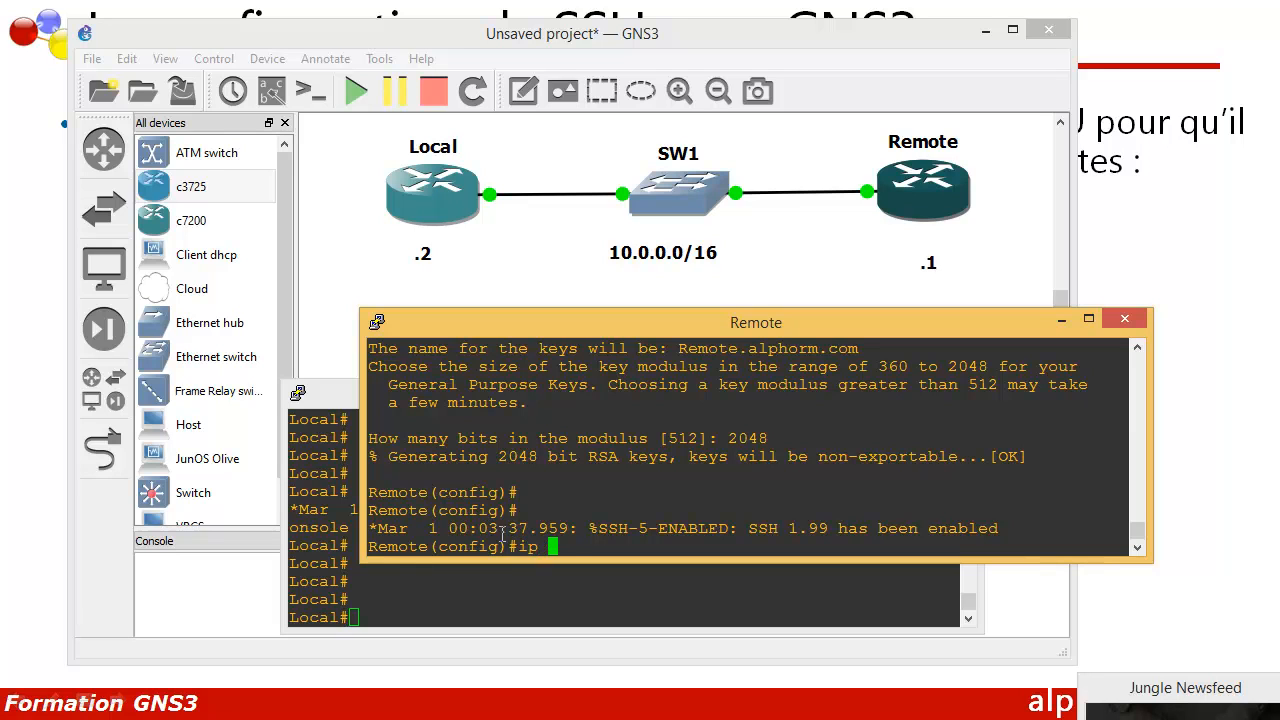
type("ssh ver")
key("Tab")
Step: Set SSH version 2 and restrict VTY line 0 to login local with SSH-only transport
type("2")
key("Return")
key("Return")
key("Return")
type("line vty 00")
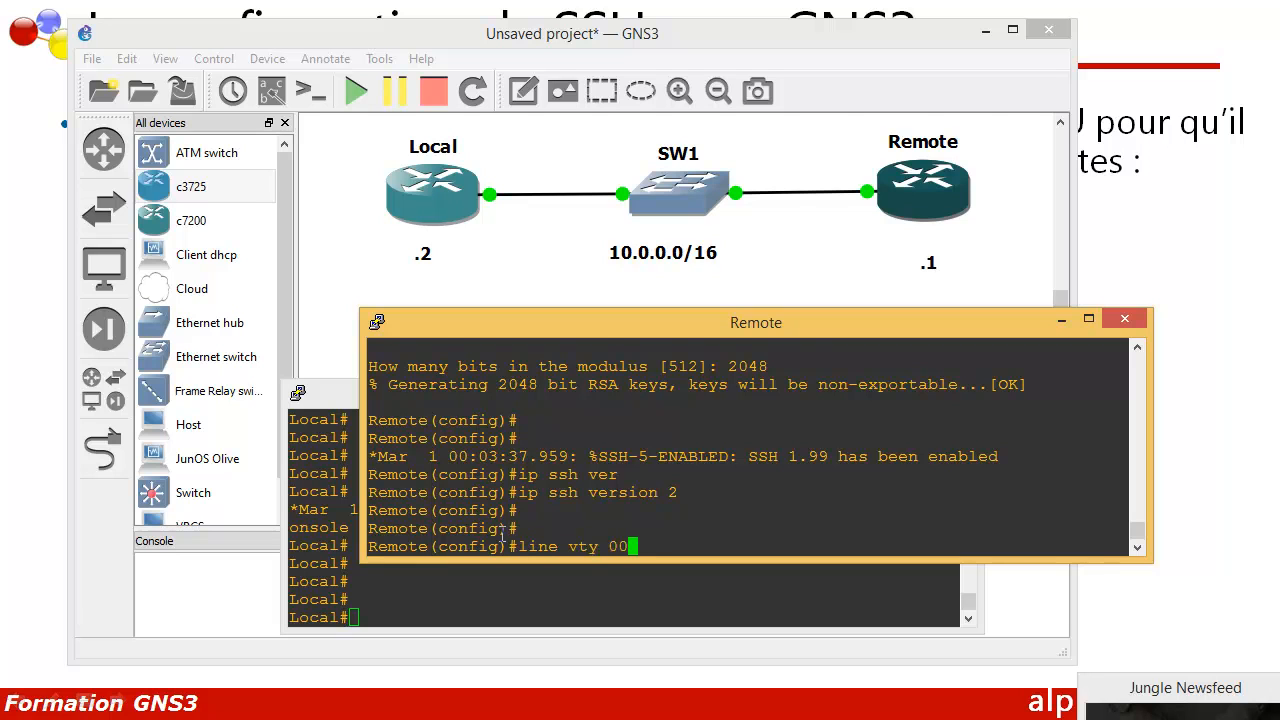
key("Return")
type("login ")
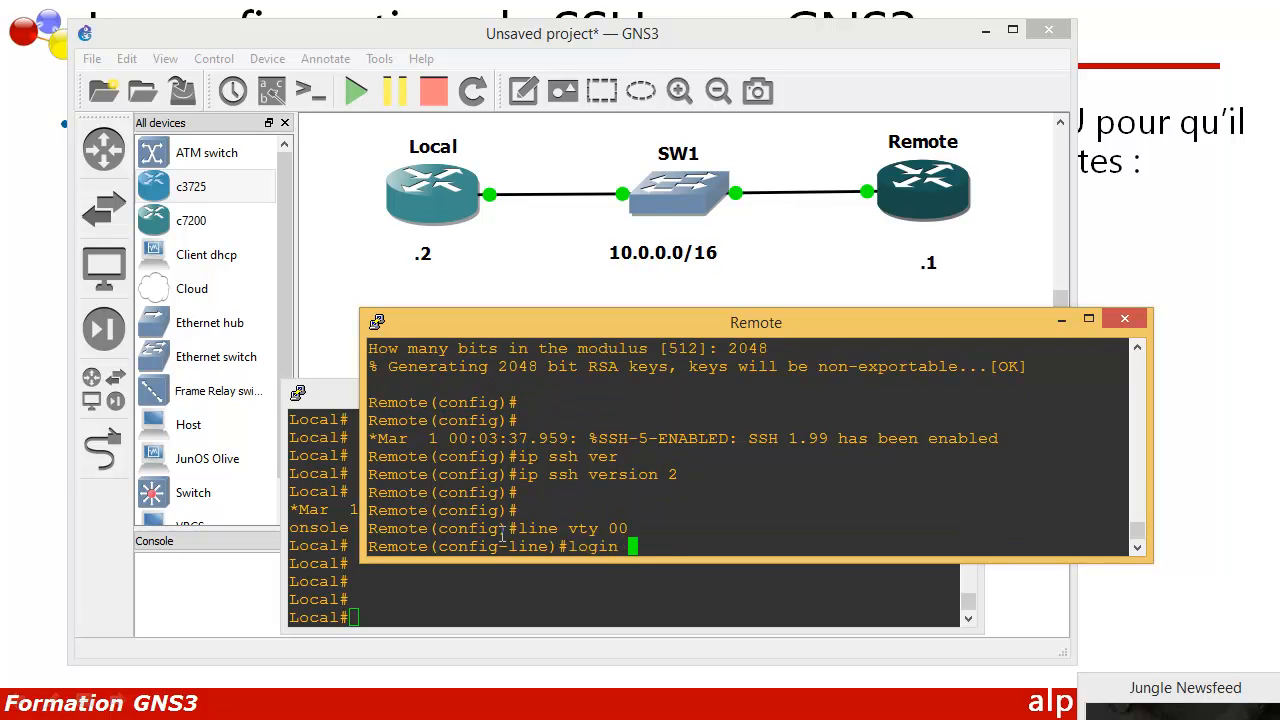
type("local")
key("Return")
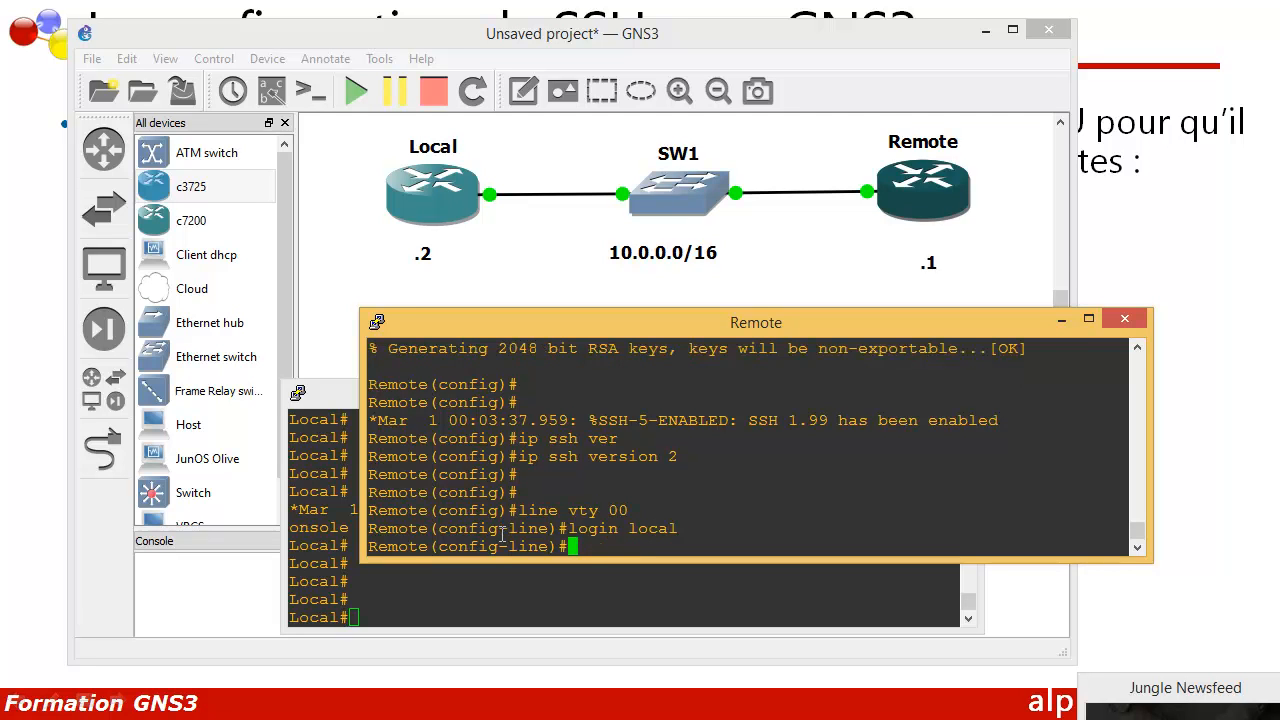
type("tran")
key("Tab")
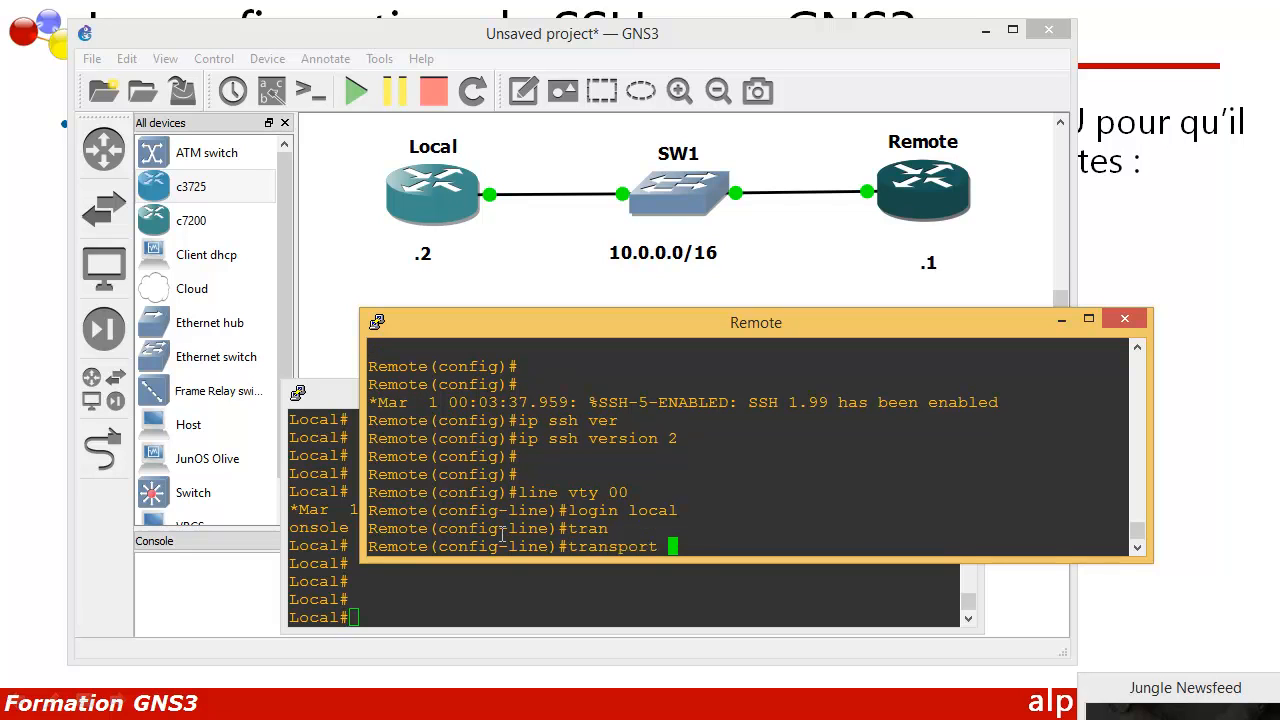
type("input ssh")
key("Return")
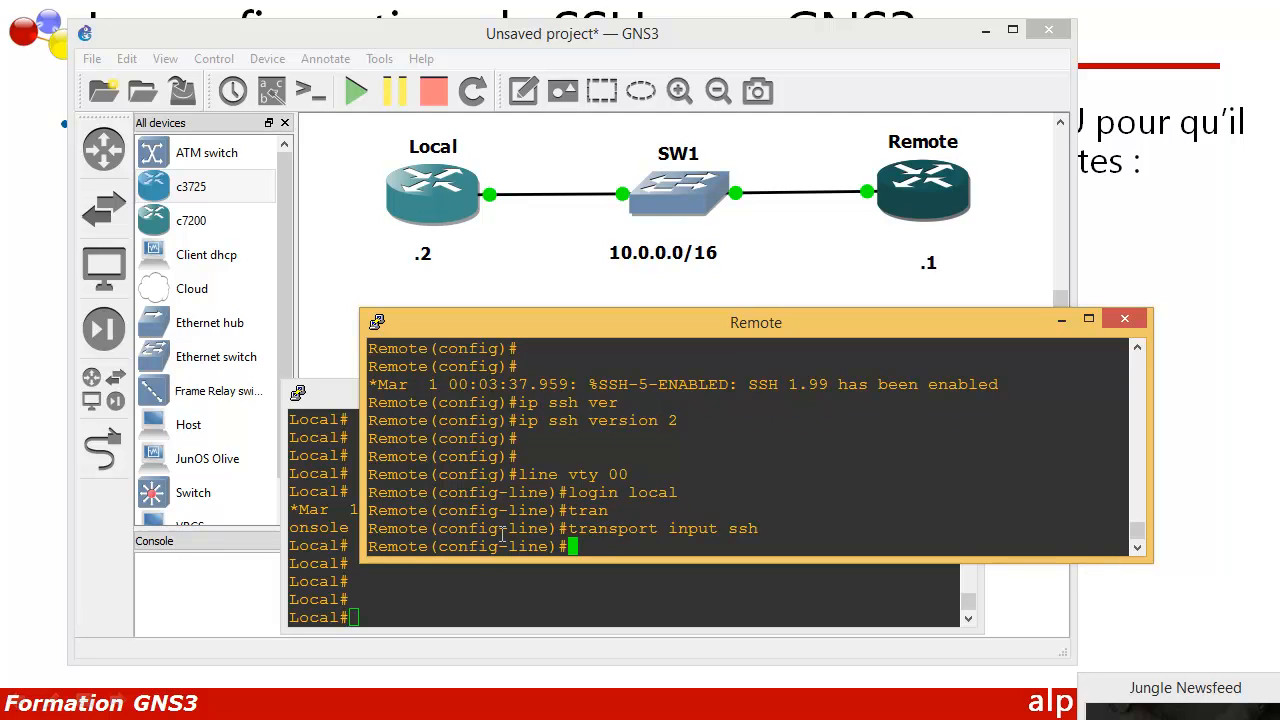
type("exit")
key("Return")
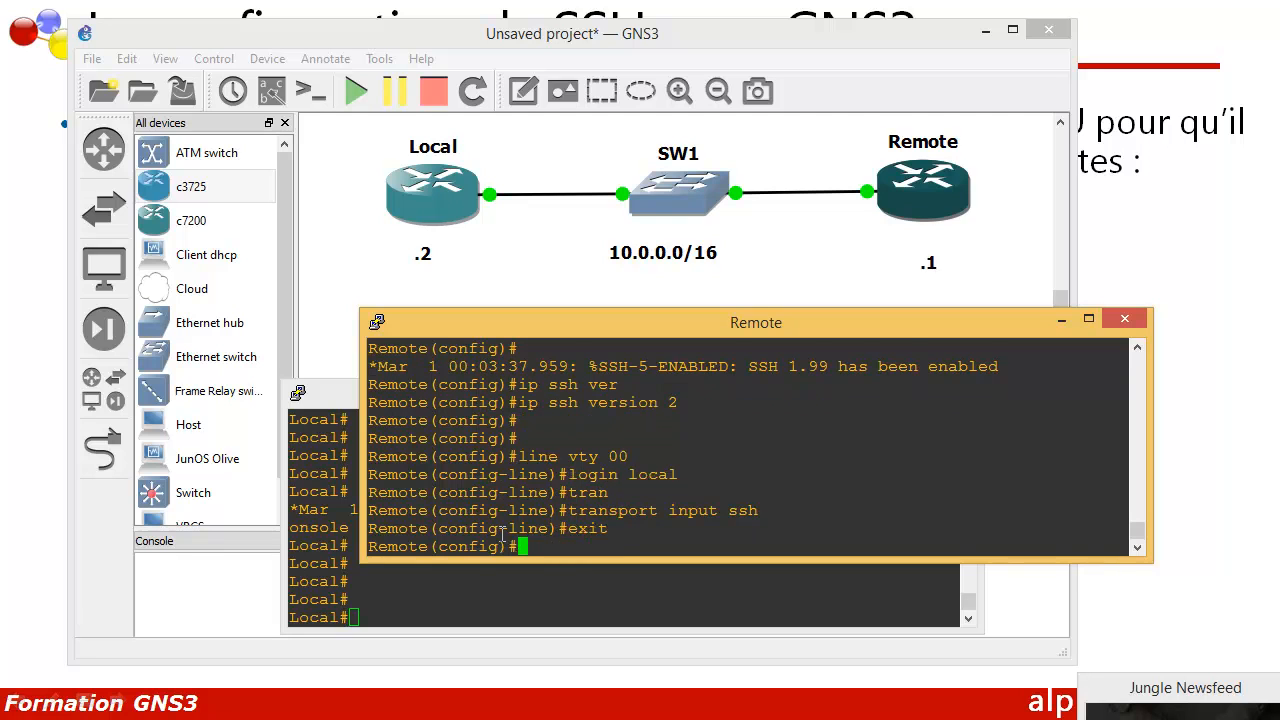
Step: Set an enable secret password on the Remote router
key("Return")
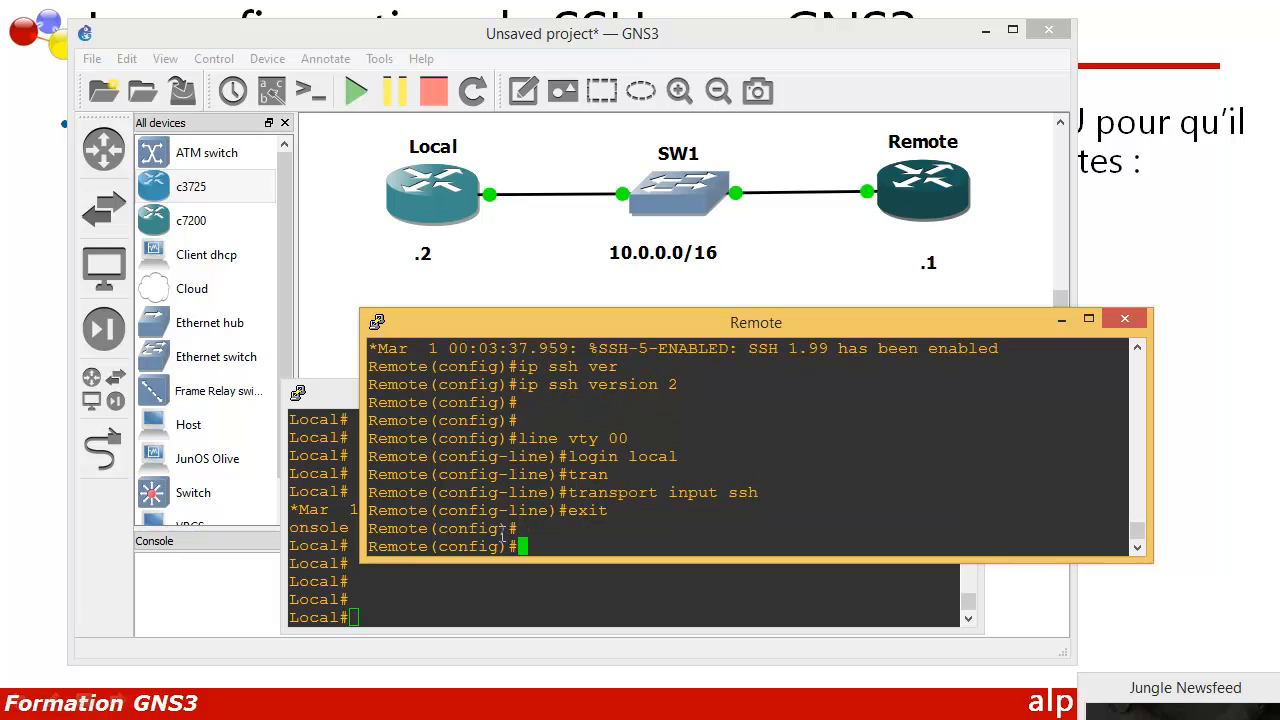
type("en")
key("Tab")
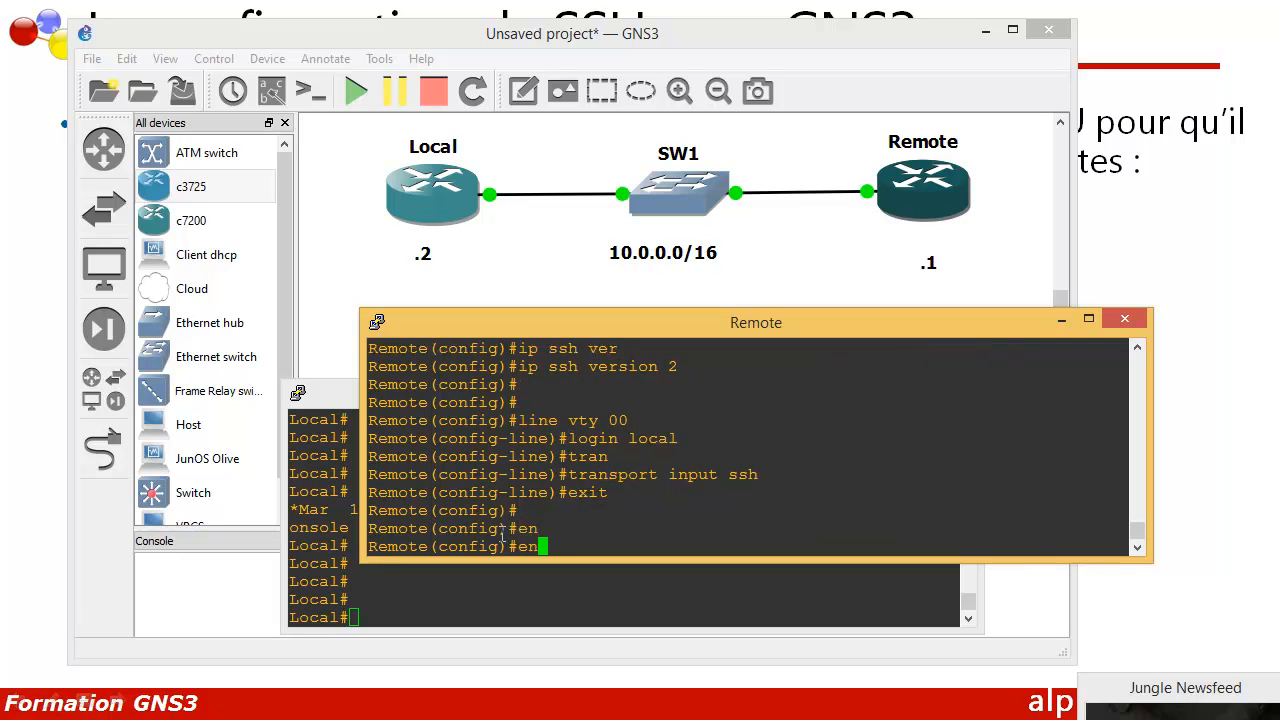
type("c")
key("Tab")
key("BackSpace")
type("ab")
key("Tab")
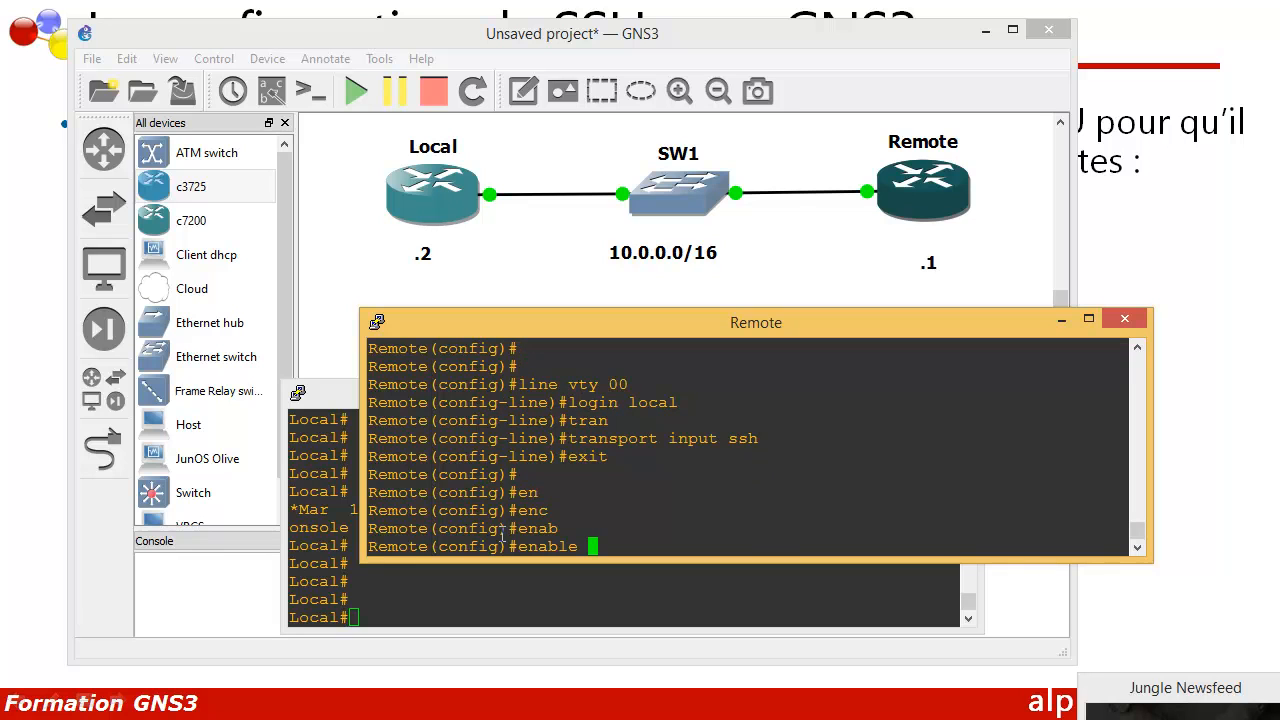
type("secret root")
key("Return")
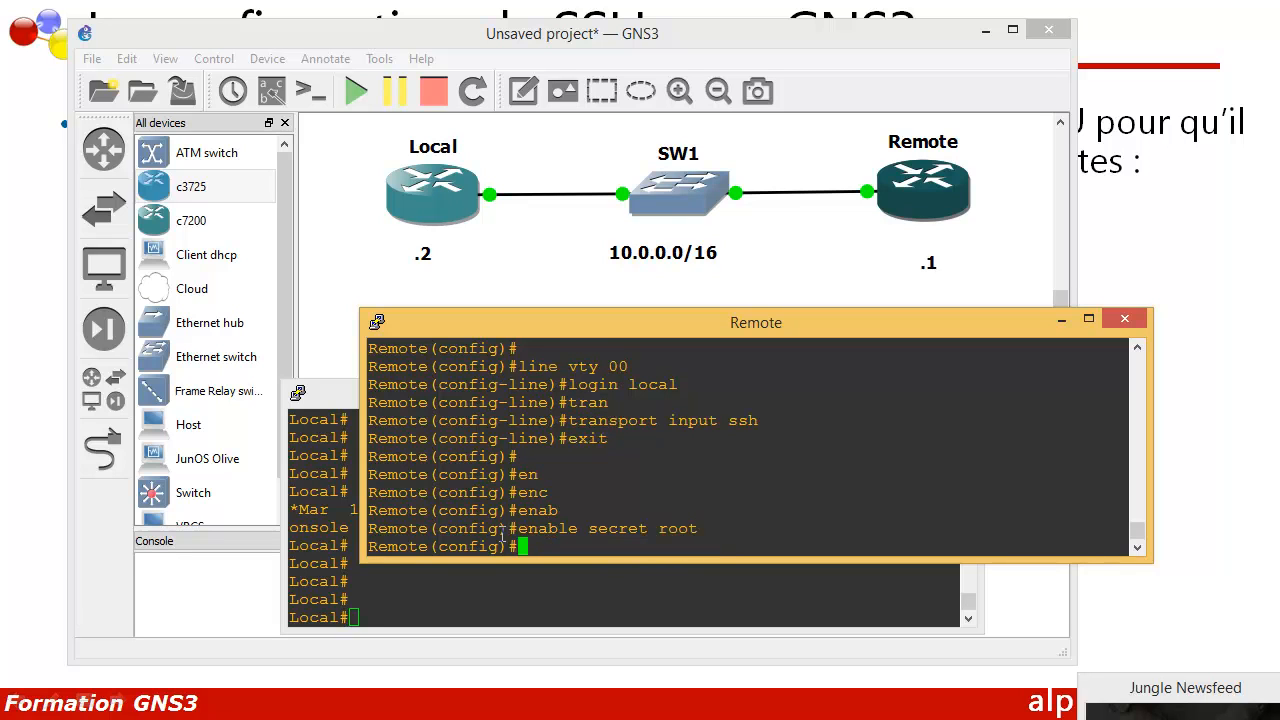
Step: Leave global configuration mode back to privileged exec
type("exit")
key("Return")
key("Return")
key("Return")
key("Return")
key("Return")
key("Return")
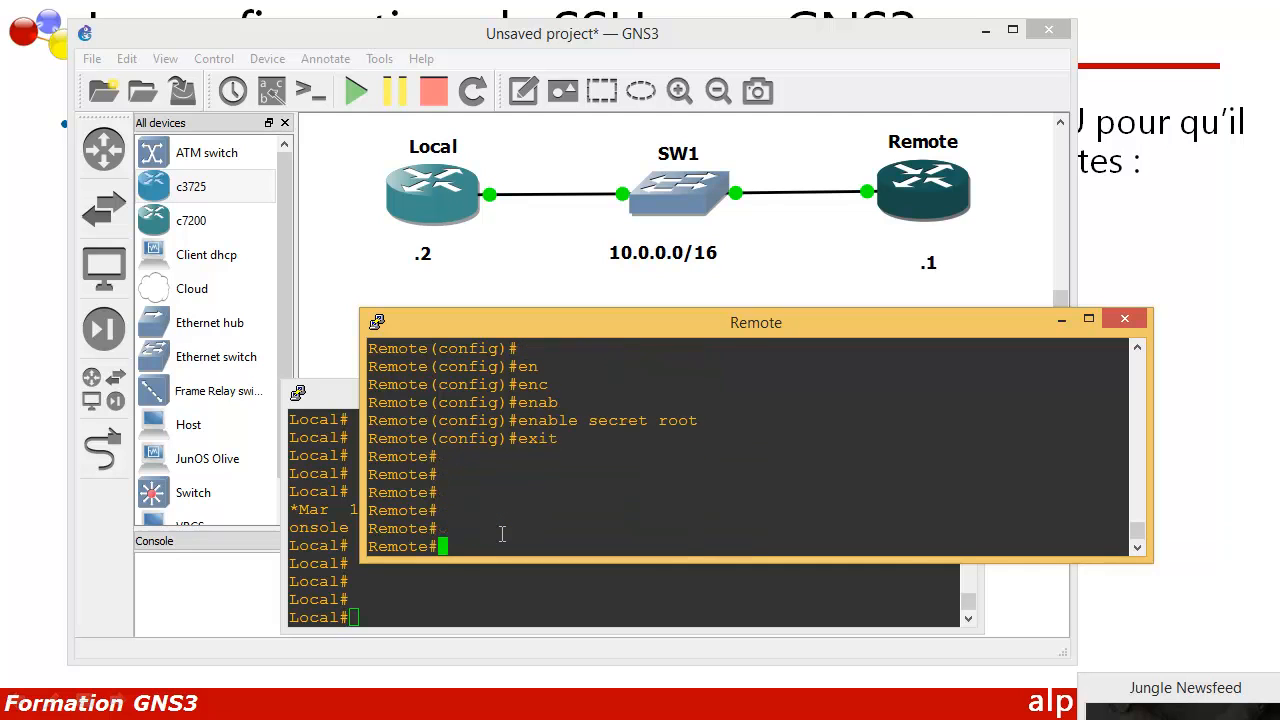
Step: From the Local console, run ssh -l cisco 10.0.0.1 and enter the password to reach Remote#
left_click(463, 596)
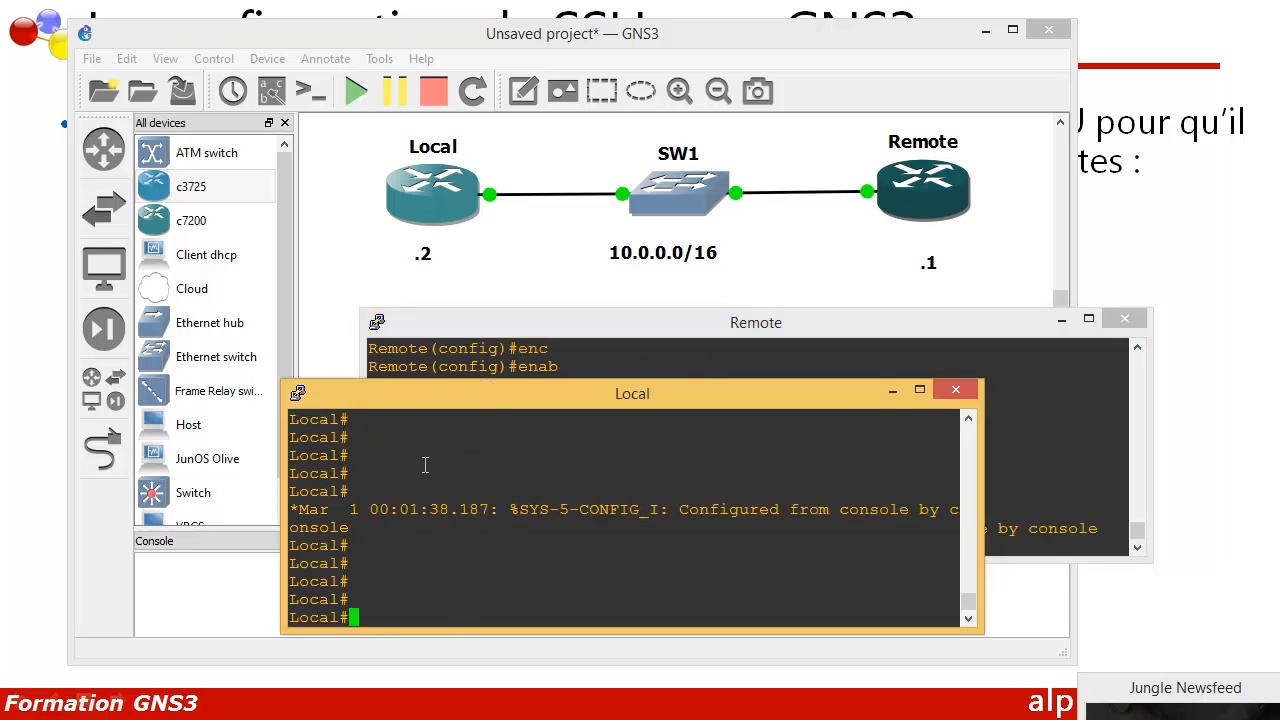
left_click_drag(480, 399, 492, 390)
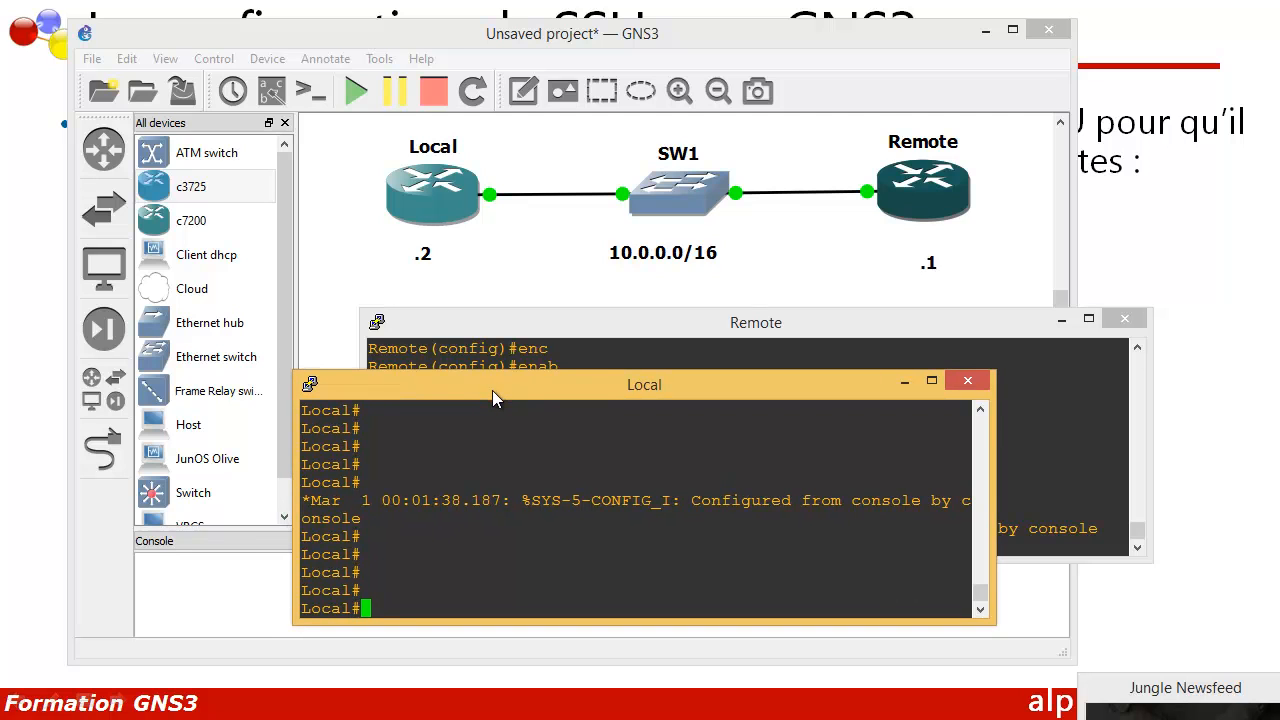
type("h -l cisco 10.0.0.1")
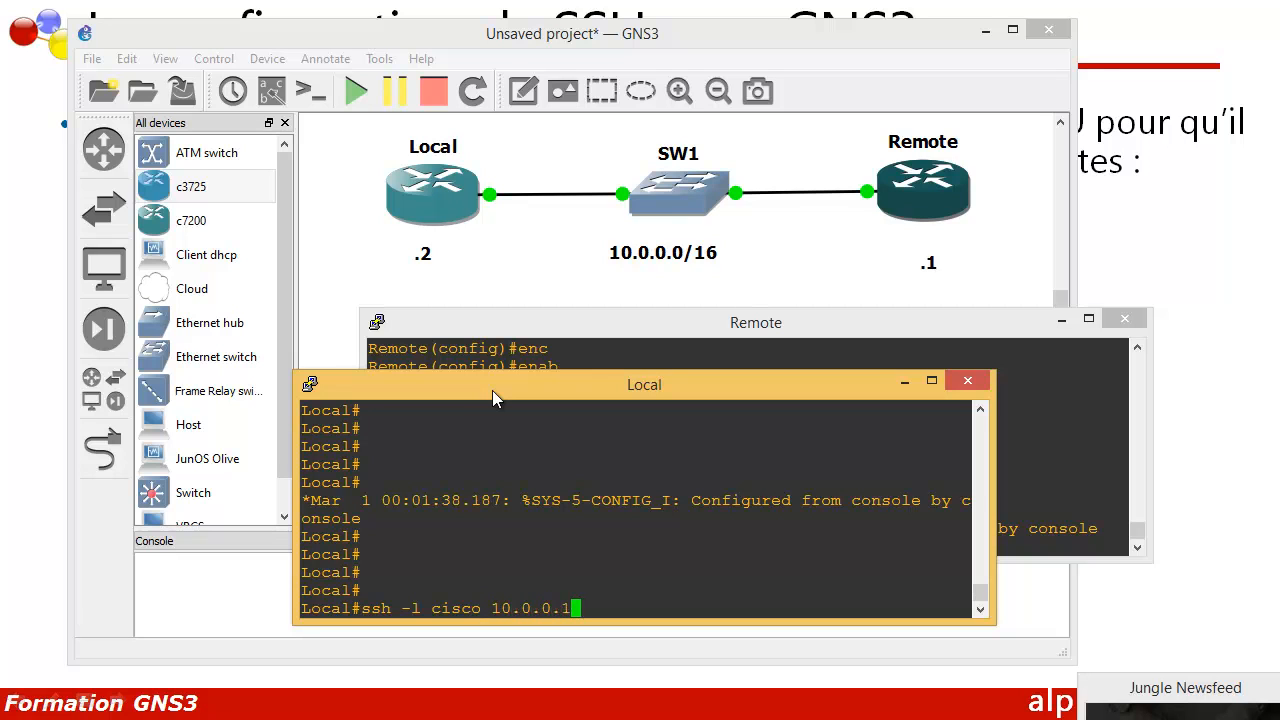
key("Return")
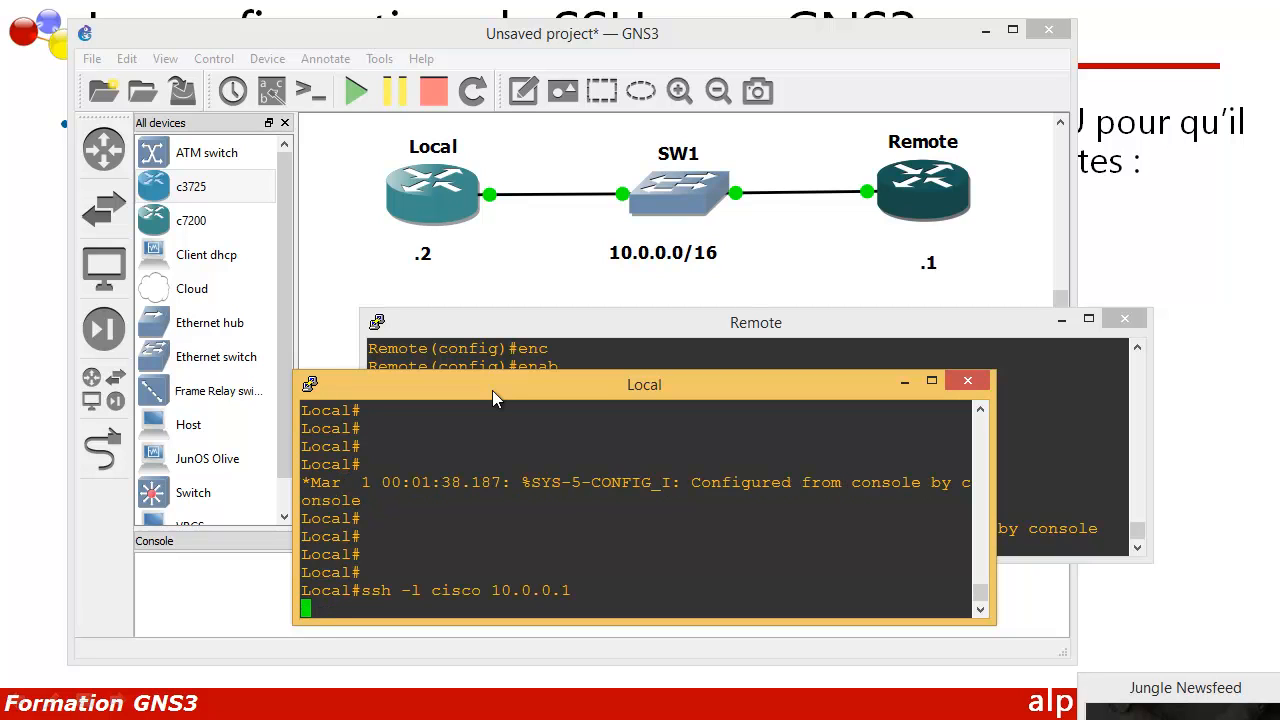
left_click_drag(502, 397, 507, 368)
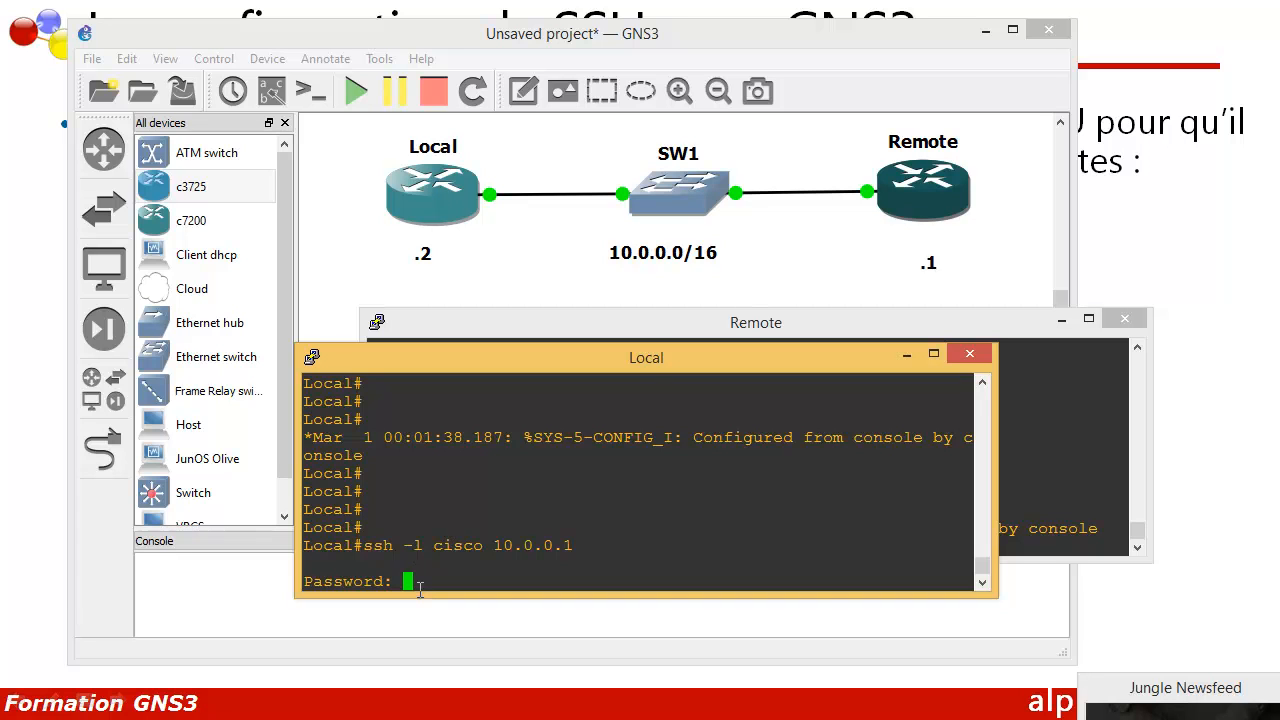
key("Return")
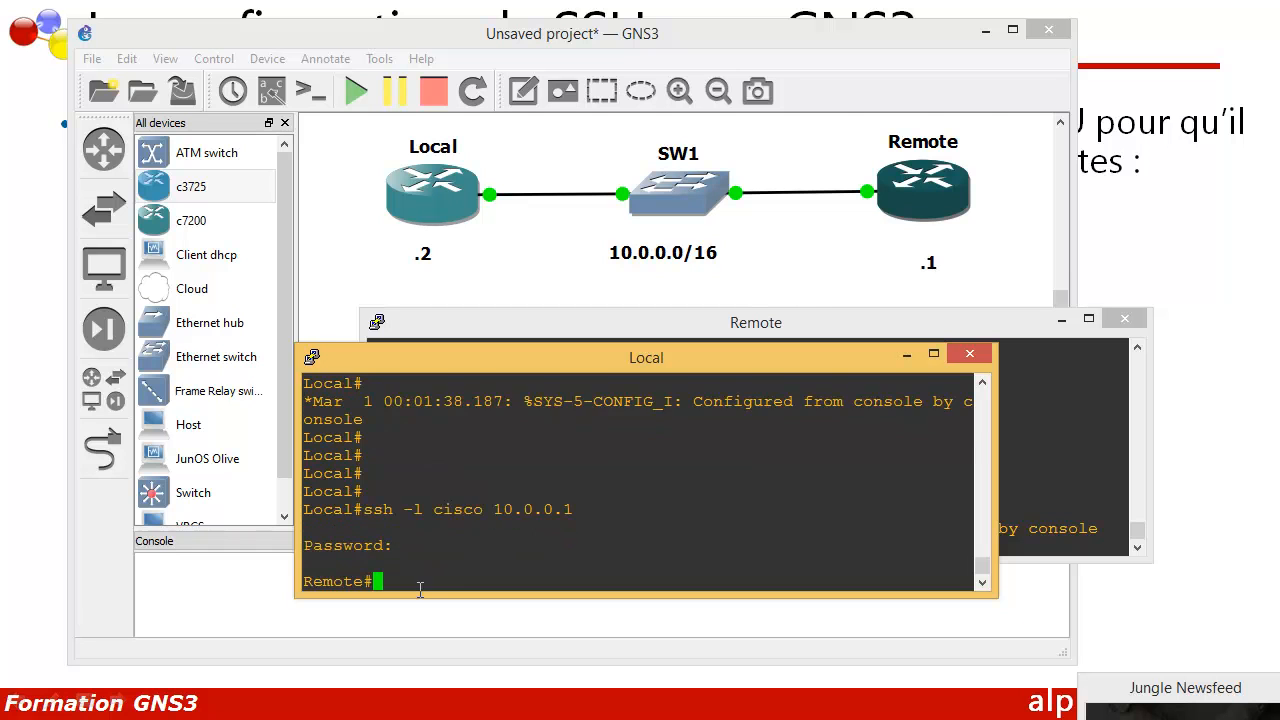
Step: Run show ip interface brief over SSH and confirm FastEthernet0/0 shows 10.0.0.1 up/up
key("Return")
left_click_drag(438, 366, 388, 286)
left_click(988, 330)
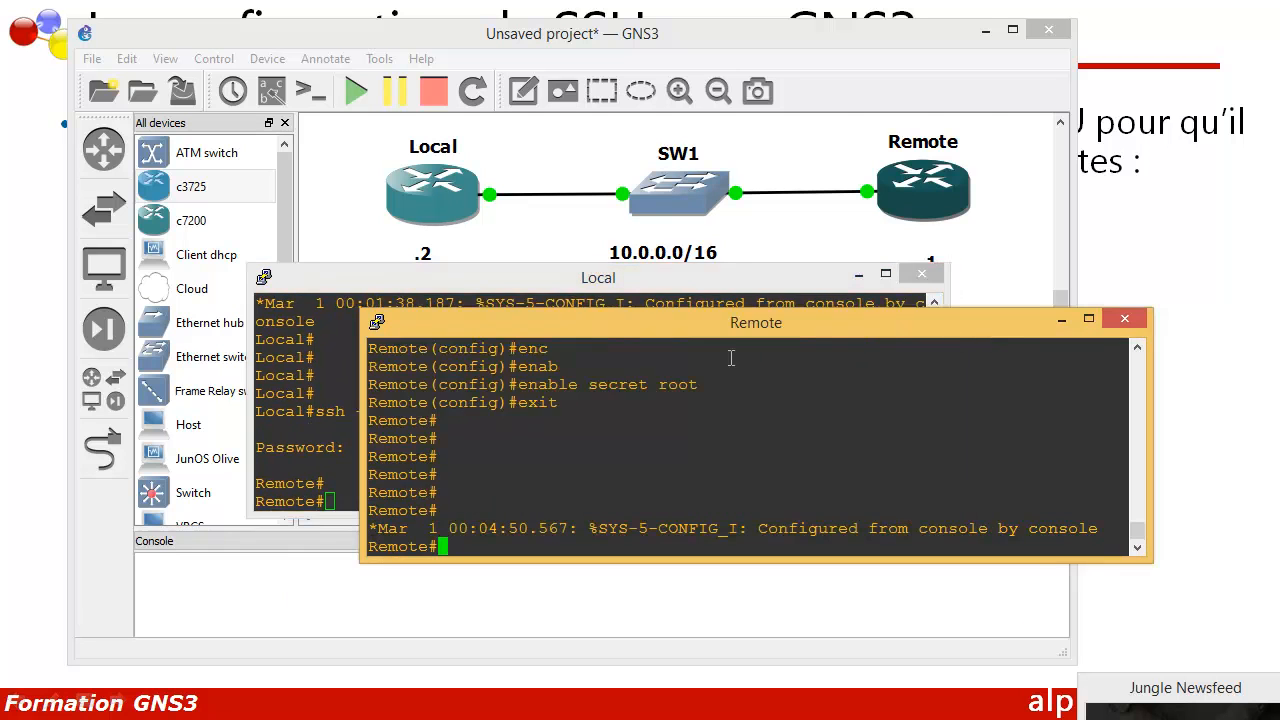
left_click(505, 285)
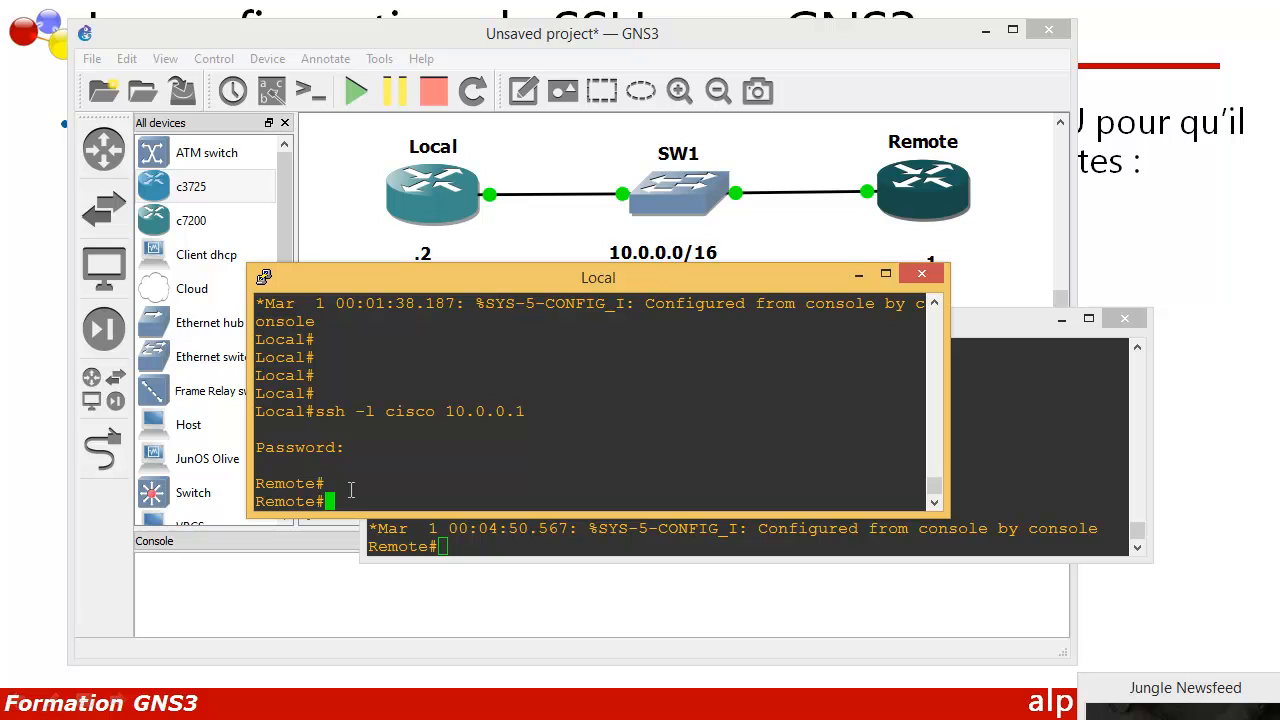
type("show ip")
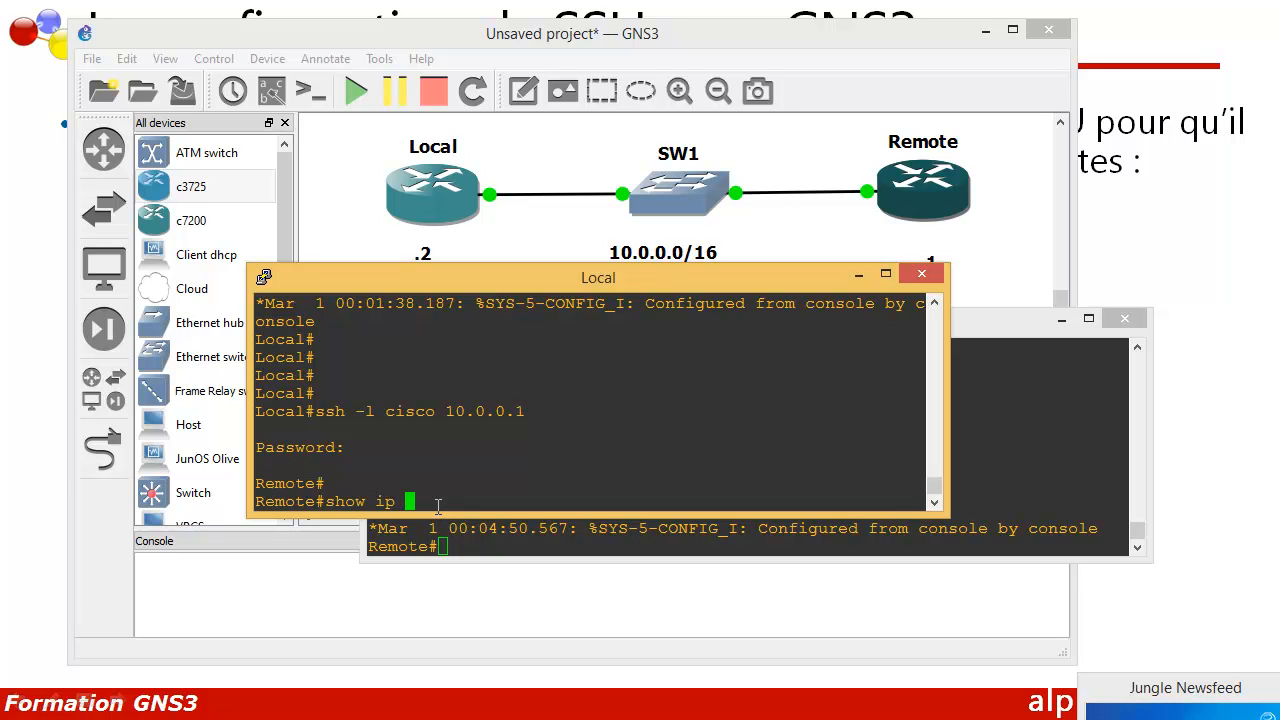
type("int ")
type("b")
type("r")
key("Tab")
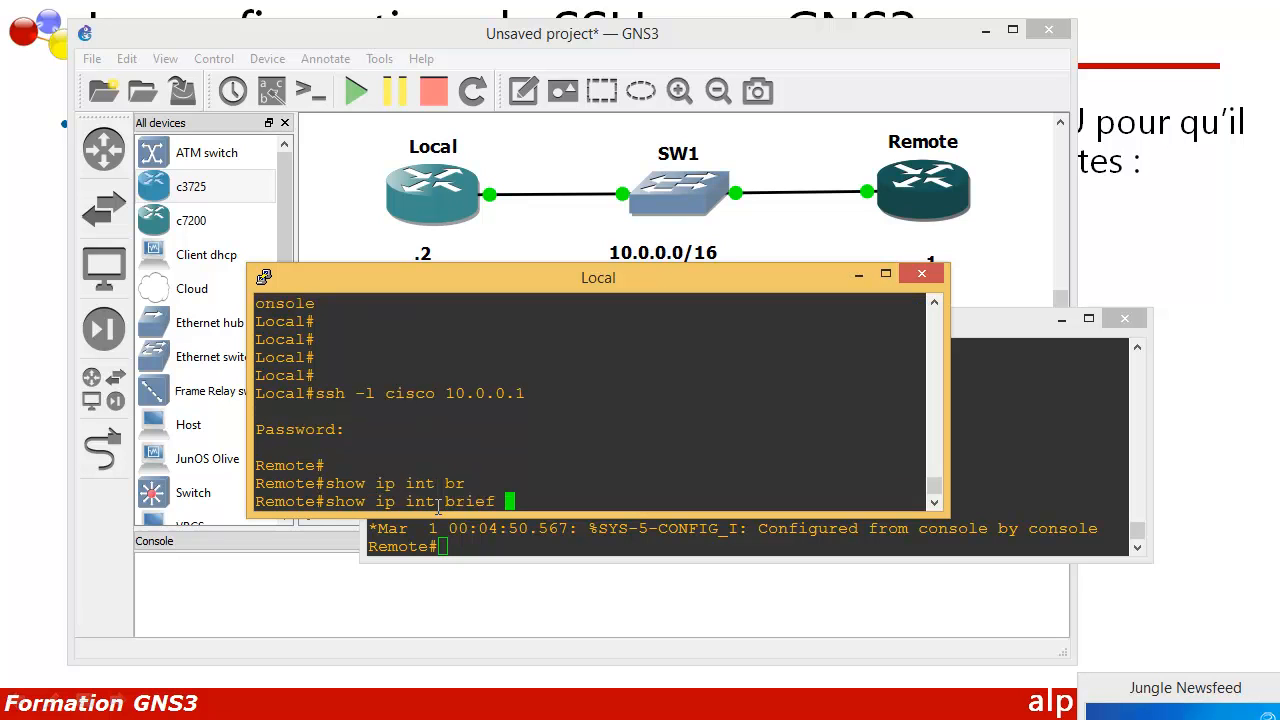
key("Return")
left_click_drag(496, 430, 604, 430)
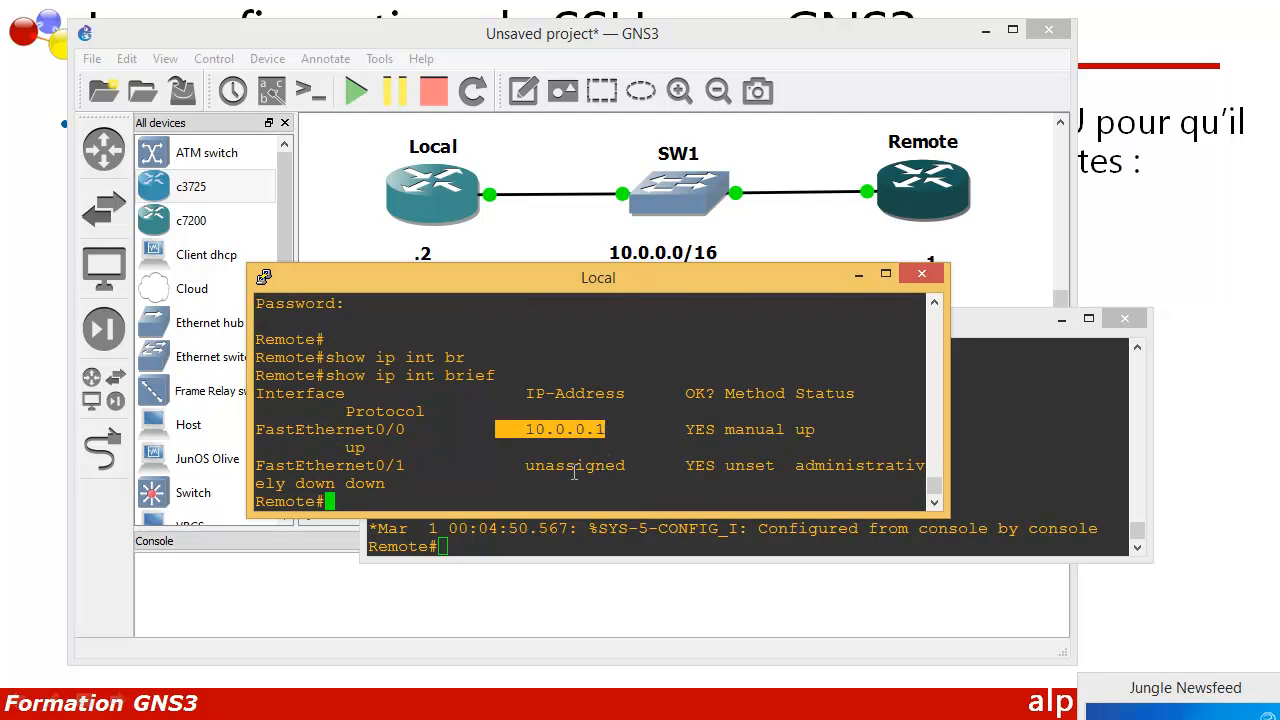